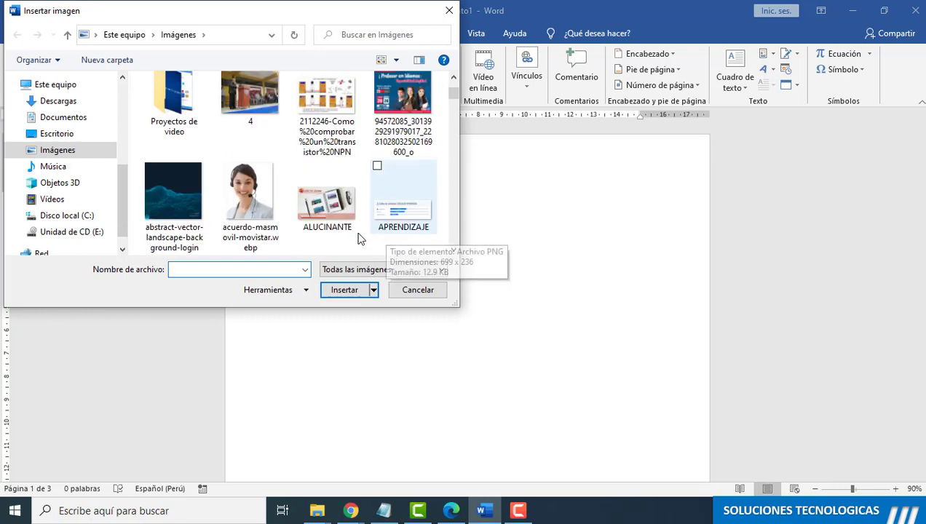
Step: Insert the city skyline photo whose name starts with photo-149604690 from the IMAGENES folder on the desktop
scroll(58, 169, "up", 2)
left_click(57, 193)
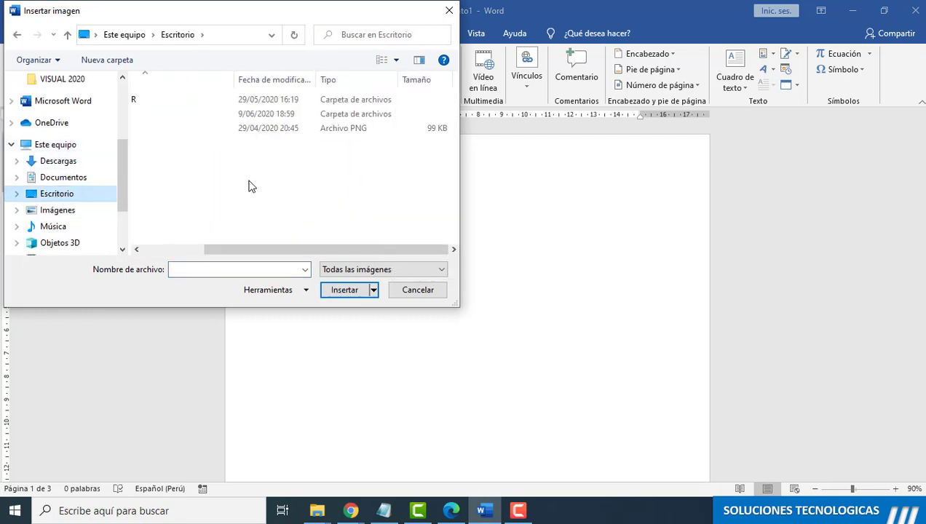
double_click(185, 115)
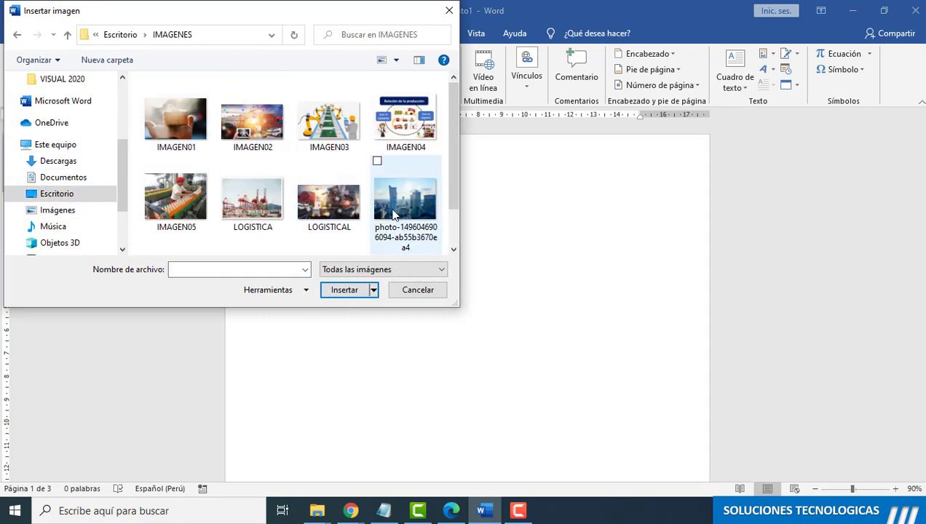
left_click(404, 200)
left_click(344, 290)
scroll(364, 283, "down", 1)
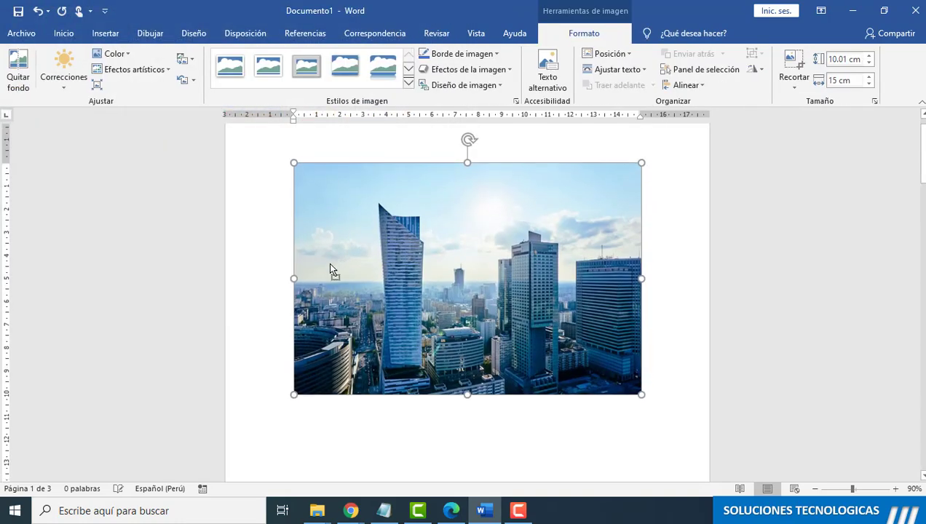
Step: Change the photo's text wrapping so it can move freely, and place it in the page's upper-left corner
right_click(335, 260)
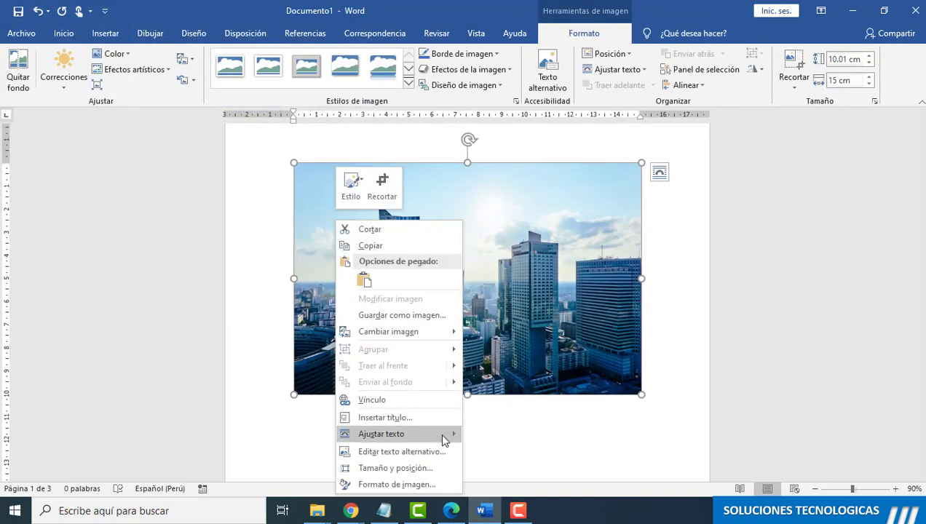
left_click(534, 329)
right_click(428, 280)
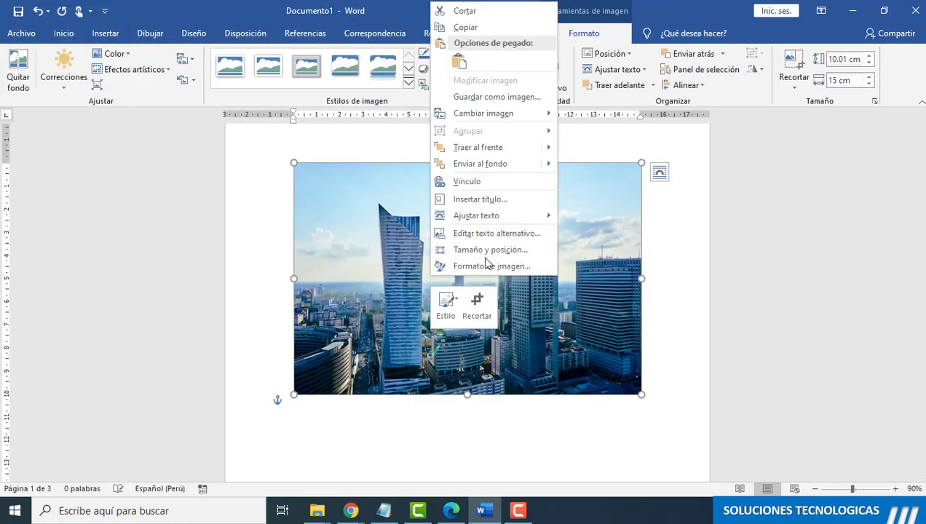
mouse_move(489, 217)
left_click(645, 317)
left_click_drag(378, 451, 322, 231)
left_click_drag(320, 275, 307, 241)
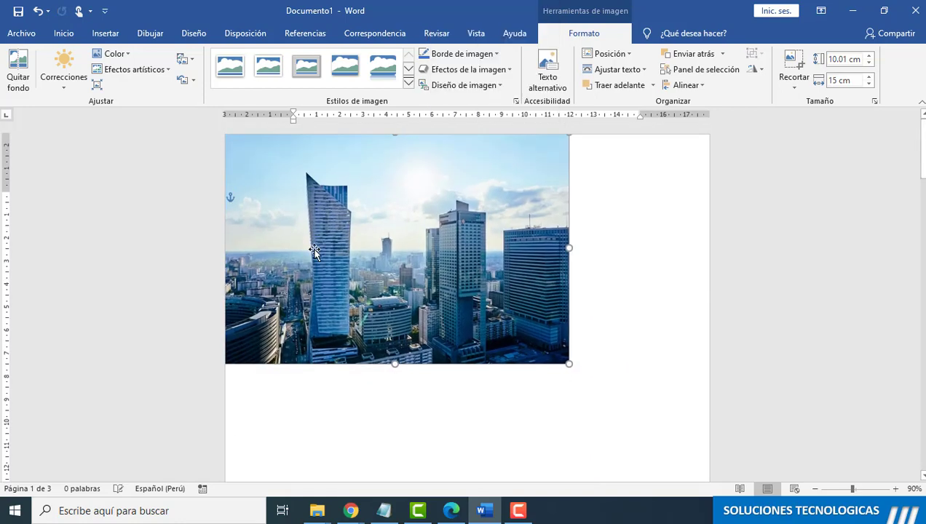
Step: Enlarge the photo to about 13.99 cm high by 20.97 cm wide and crop away part of its right side
left_click_drag(568, 364, 707, 456)
left_click(794, 65)
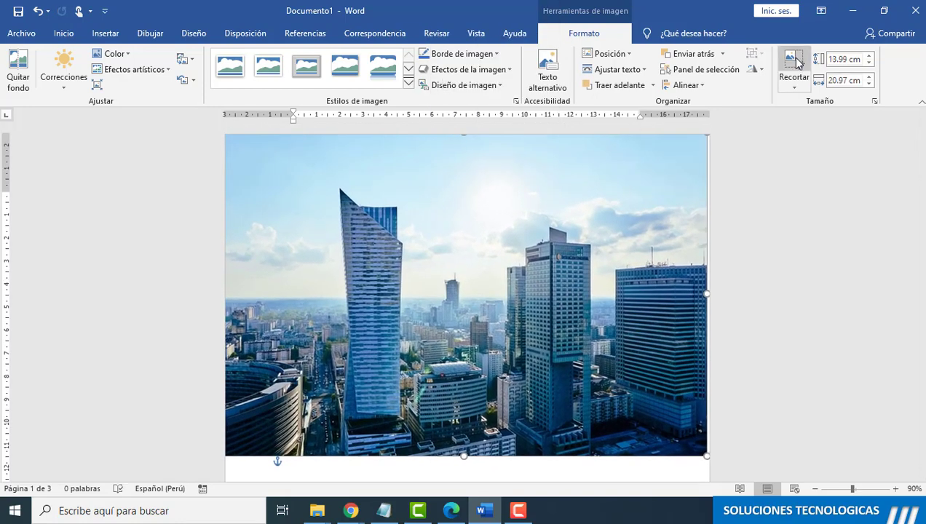
left_click_drag(707, 294, 618, 296)
scroll(631, 392, "down", 3)
left_click(631, 392)
left_click(564, 309)
Step: Enlarge the cropped photo to about 17.13 cm by 21.05 cm and crop away part of its left side
left_click_drag(619, 341, 709, 414)
left_click(786, 73)
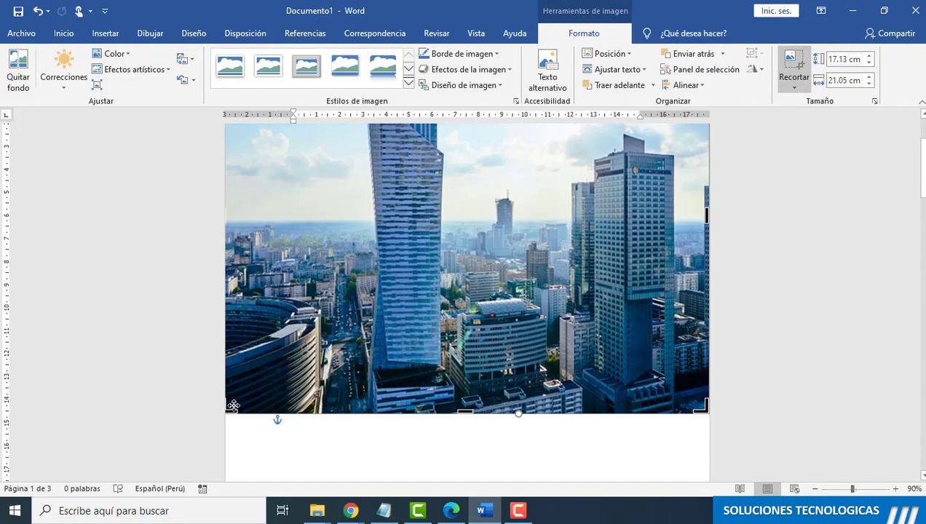
left_click_drag(230, 407, 339, 408)
left_click(408, 451)
Step: Move the photo back to the page's left edge and enlarge it to about 22.12 cm by 20.78 cm
scroll(464, 218, "up", 3)
left_click_drag(463, 219, 391, 211)
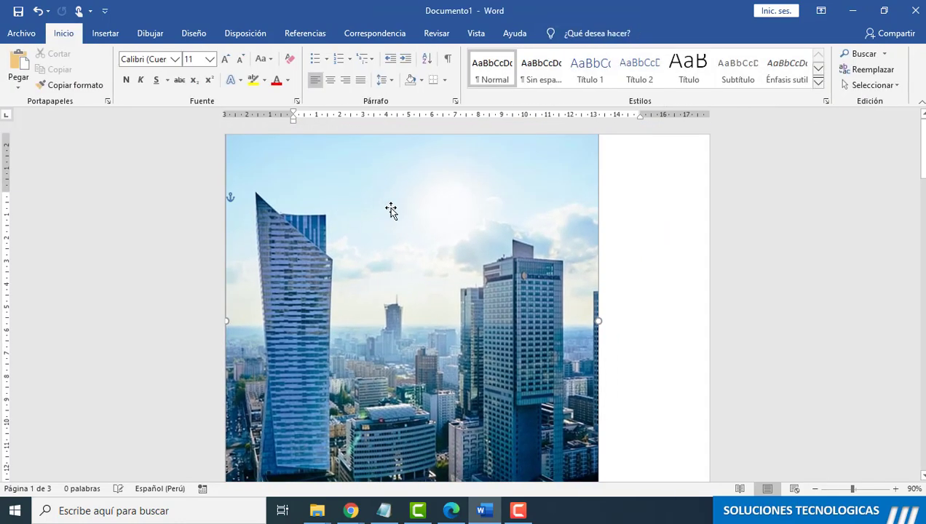
scroll(503, 219, "down", 8)
left_click_drag(599, 207, 711, 379)
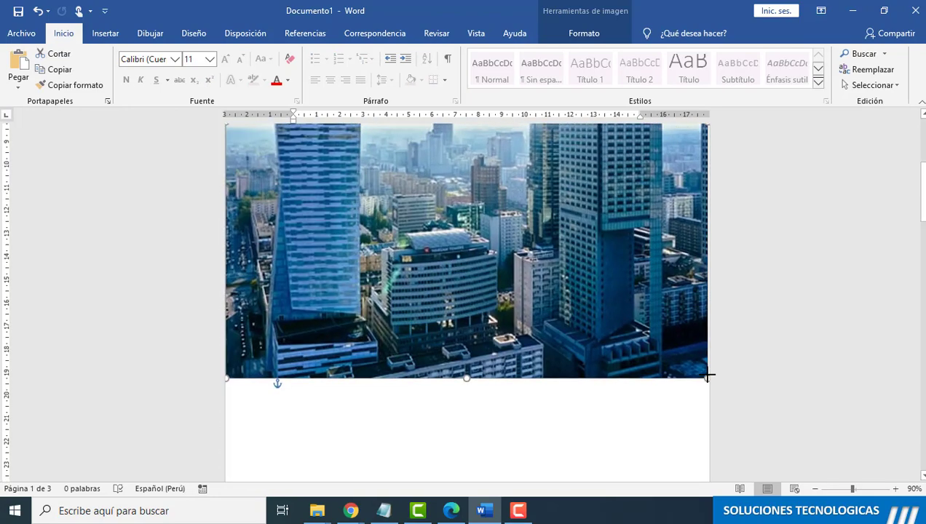
scroll(712, 379, "up", 3)
Step: Crop the photo's left side again to a width of about 14.99 cm
left_click(584, 33)
left_click(793, 72)
scroll(276, 354, "down", 5)
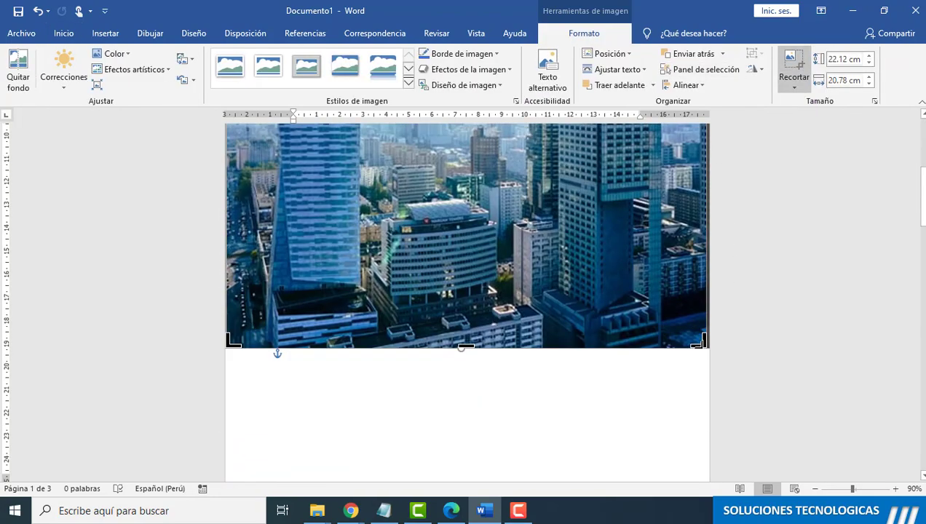
scroll(219, 296, "up", 5)
left_click_drag(225, 295, 359, 321)
scroll(409, 298, "down", 8)
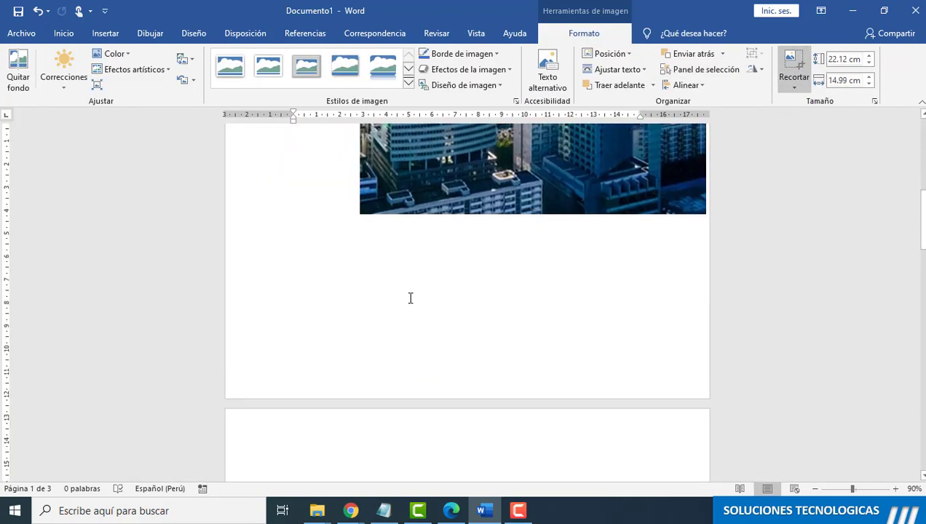
left_click(409, 298)
Step: Align the photo with the page's left edge and enlarge it to about 29.34 cm by 19.88 cm
scroll(415, 297, "up", 10)
left_click_drag(477, 290, 344, 289)
scroll(344, 290, "down", 8)
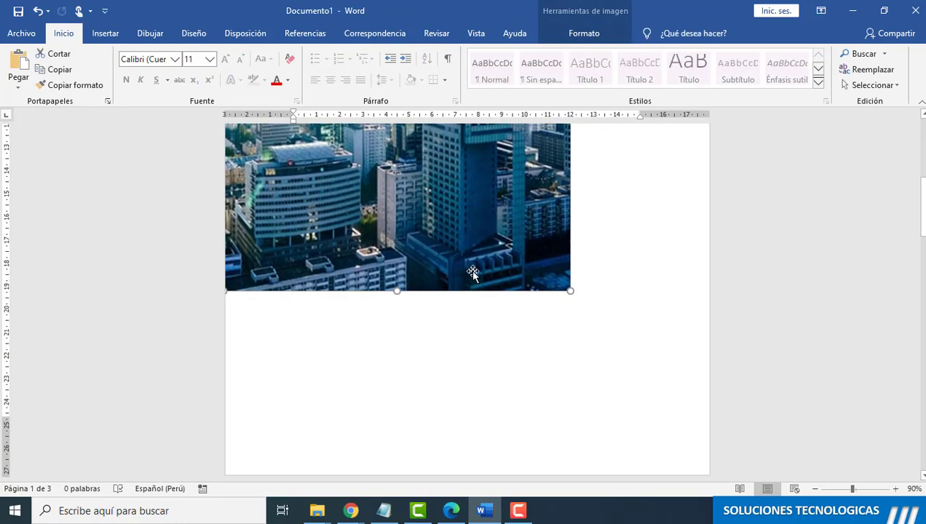
left_click_drag(569, 289, 684, 407)
scroll(343, 271, "up", 3)
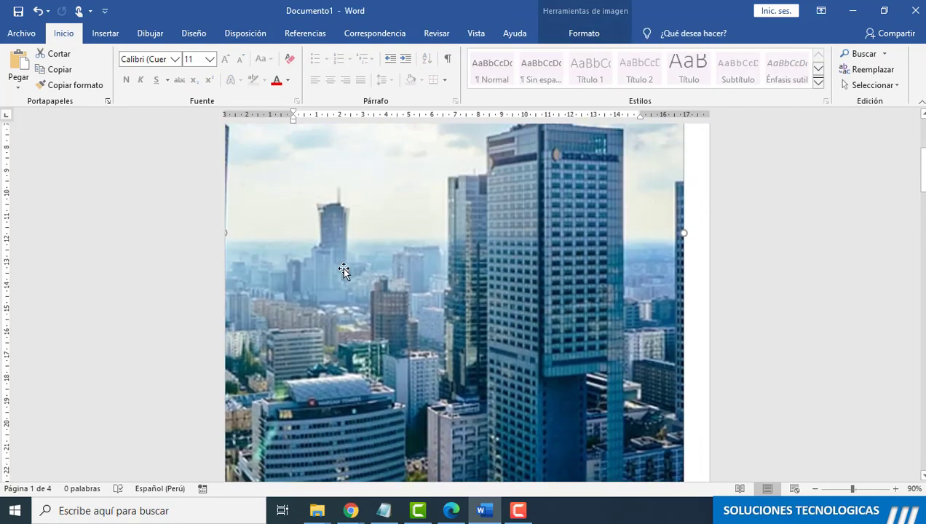
Step: Adjust the photo's size and right crop boundary so that it reaches the page's right edge
left_click(583, 33)
left_click(793, 70)
scroll(697, 283, "down", 3)
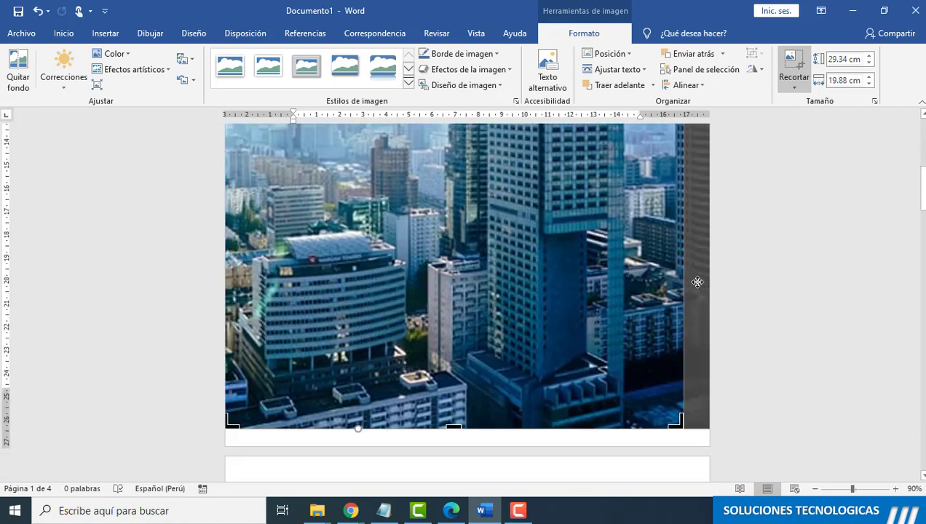
left_click_drag(684, 427, 707, 441)
left_click(699, 435)
left_click(660, 415)
left_click(794, 69)
scroll(721, 289, "up", 5)
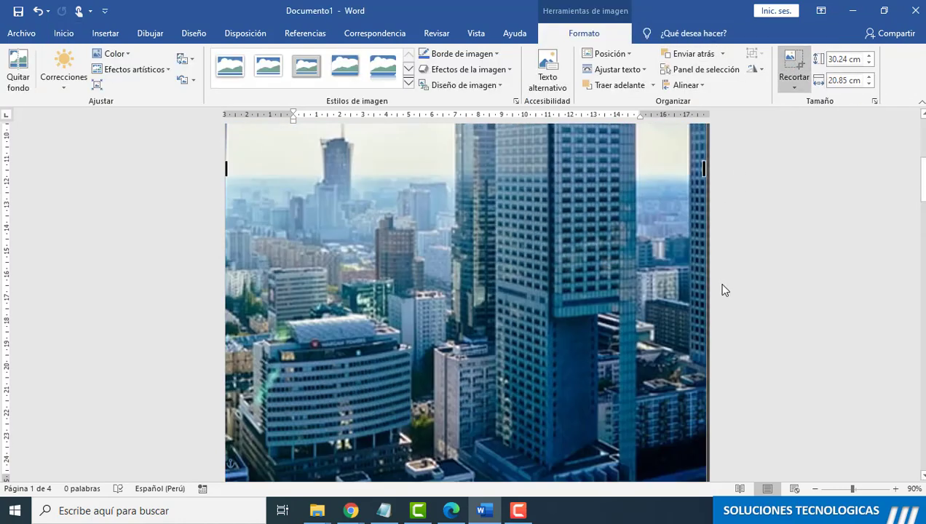
left_click_drag(708, 300, 709, 304)
left_click(787, 263)
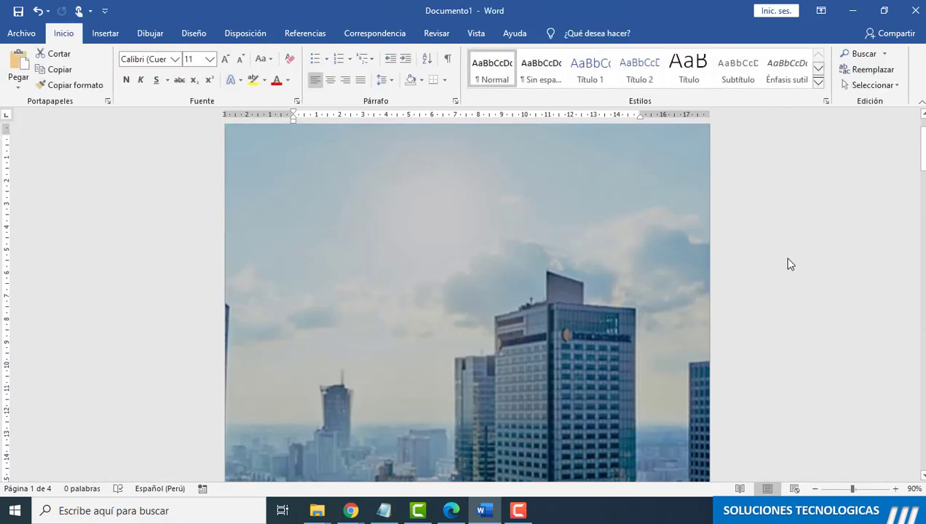
Step: Draw a rectangle about 5.46 cm high by 20.32 cm wide over the top of the photo
scroll(784, 257, "down", 3)
scroll(527, 351, "down", 3)
scroll(527, 305, "up", 6)
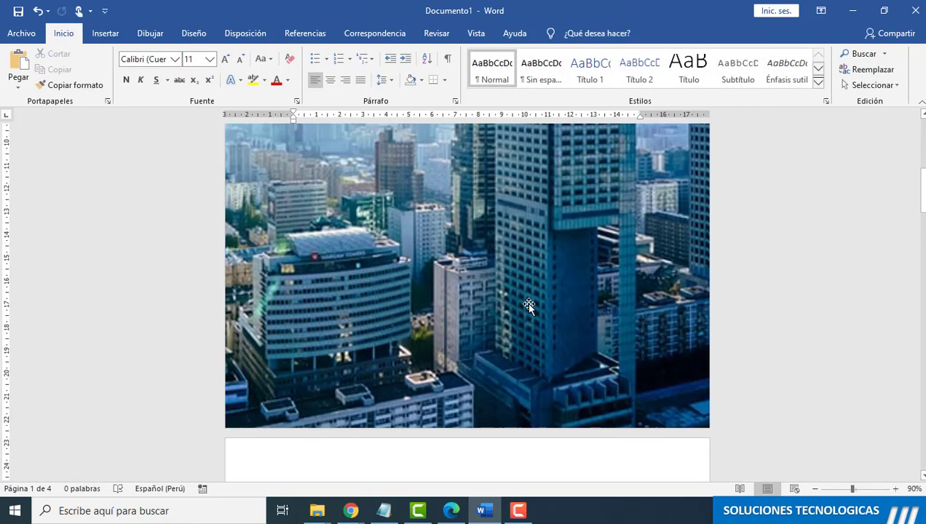
scroll(399, 283, "up", 1)
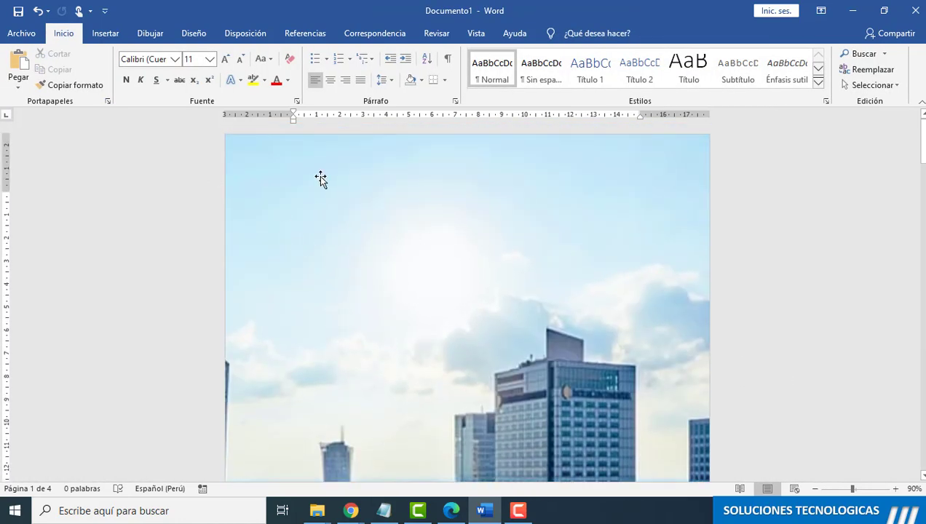
left_click(105, 34)
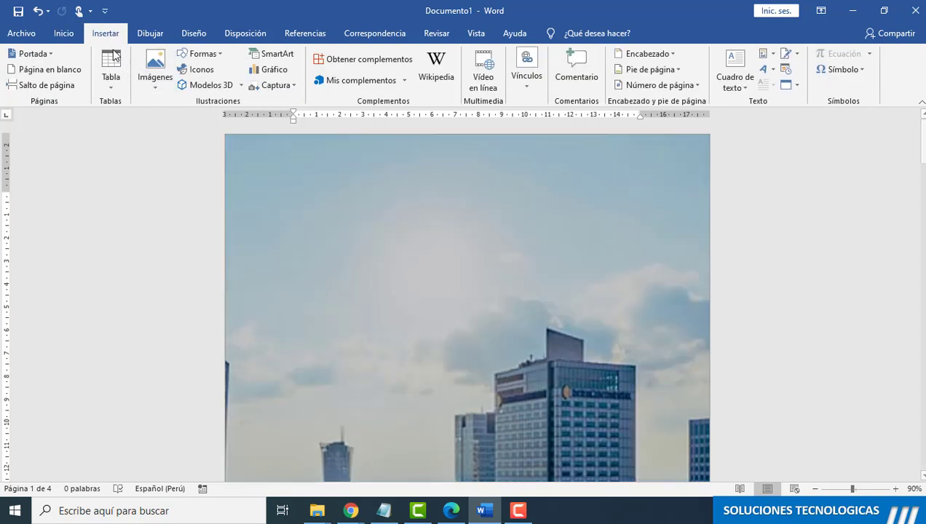
left_click(203, 56)
left_click(225, 87)
mouse_move(238, 145)
left_mouse_down()
mouse_move(601, 254)
mouse_move(706, 270)
left_mouse_up()
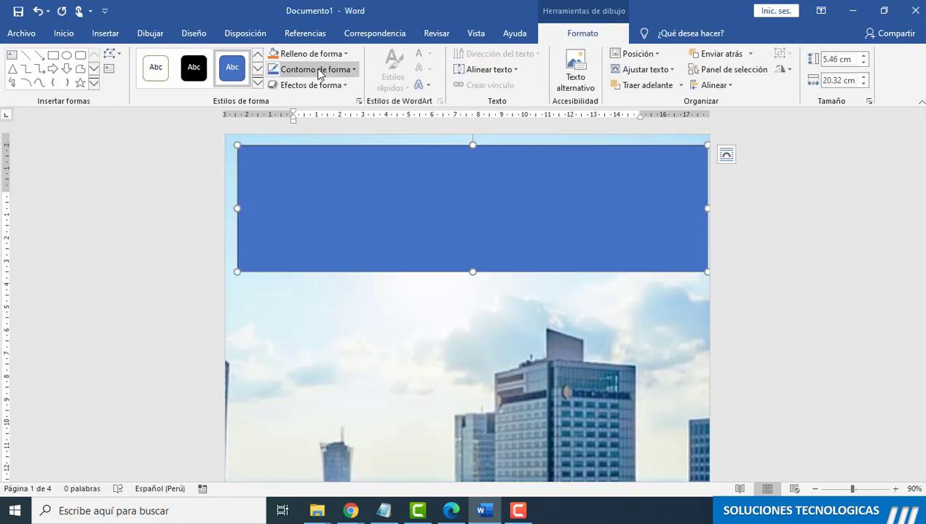
Step: Remove the rectangle's outline and fill it with black
left_click(313, 70)
left_click(312, 191)
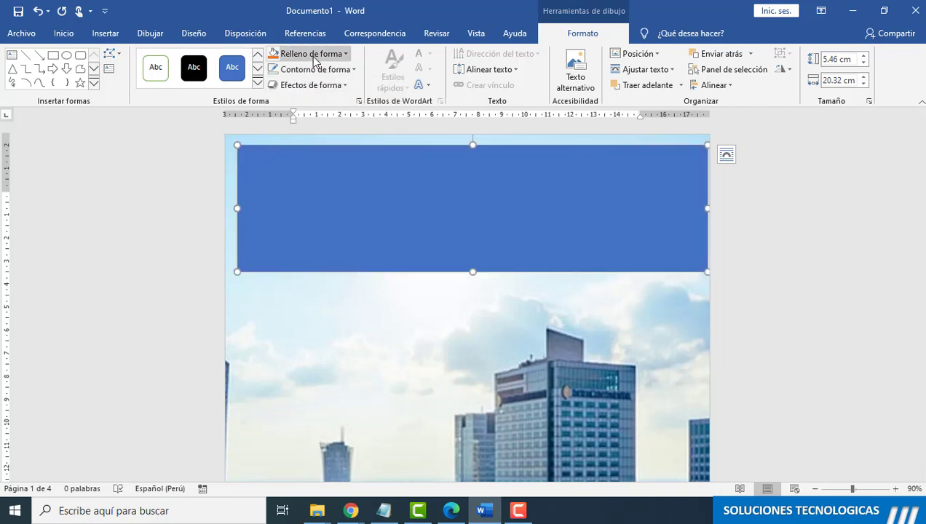
left_click(312, 54)
left_click(284, 85)
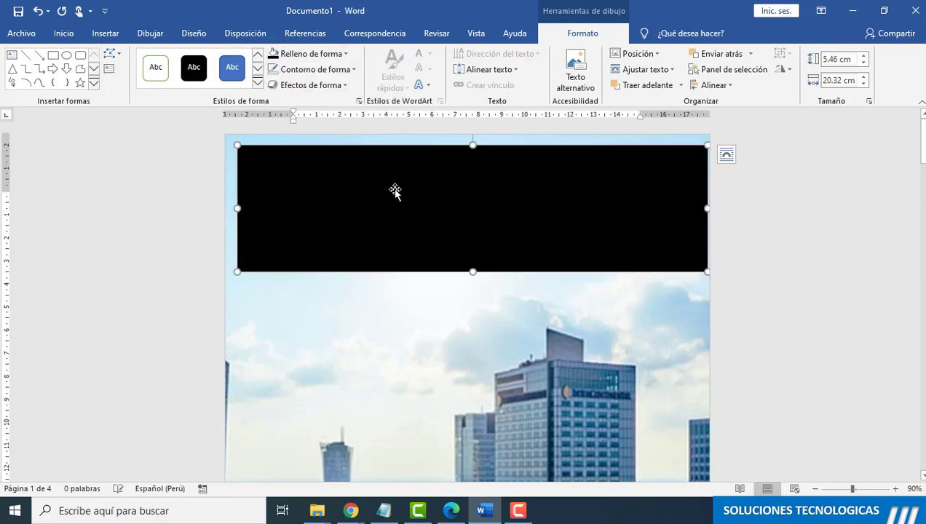
Step: Stretch the black rectangle to the page's top and left edges, about 6.41 cm high by 21.12 cm wide
left_click_drag(474, 140, 472, 128)
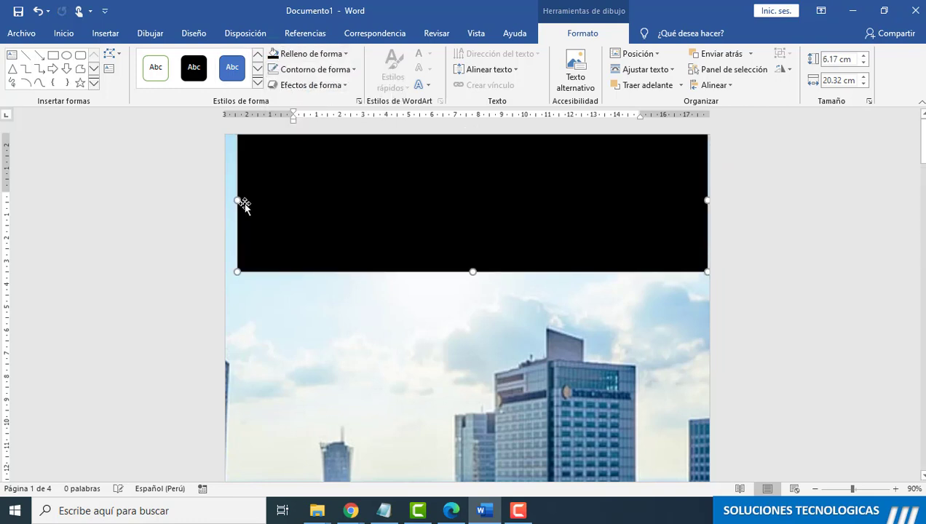
left_click_drag(232, 197, 218, 198)
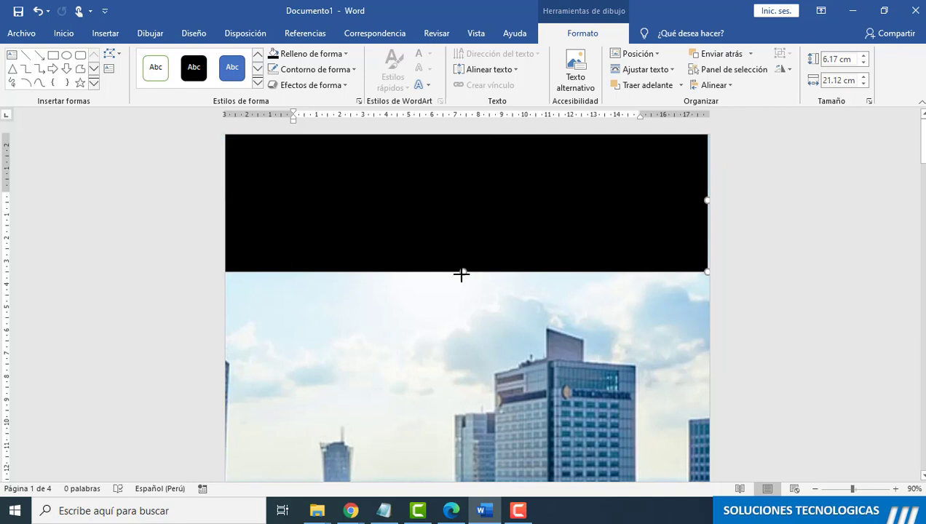
left_click_drag(462, 274, 463, 278)
Step: Set the black rectangle's fill transparency to 50%
right_click(430, 235)
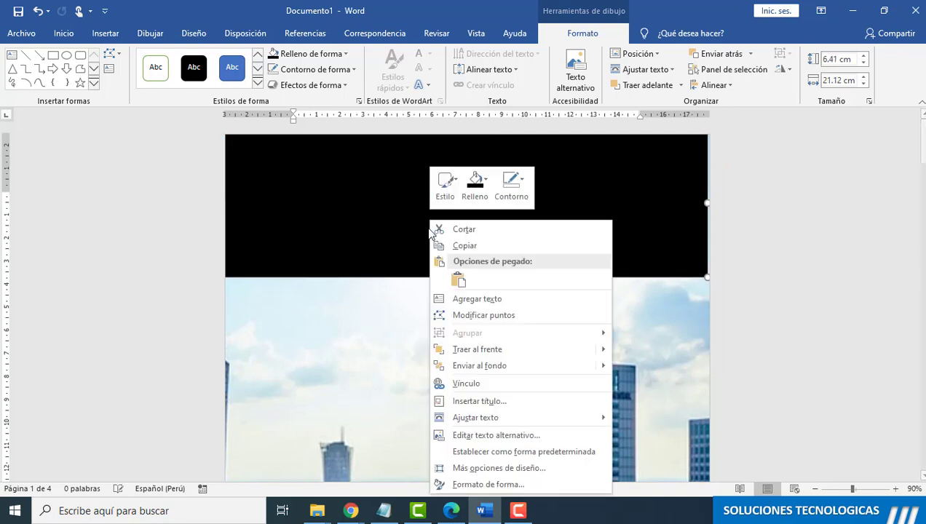
left_click(497, 484)
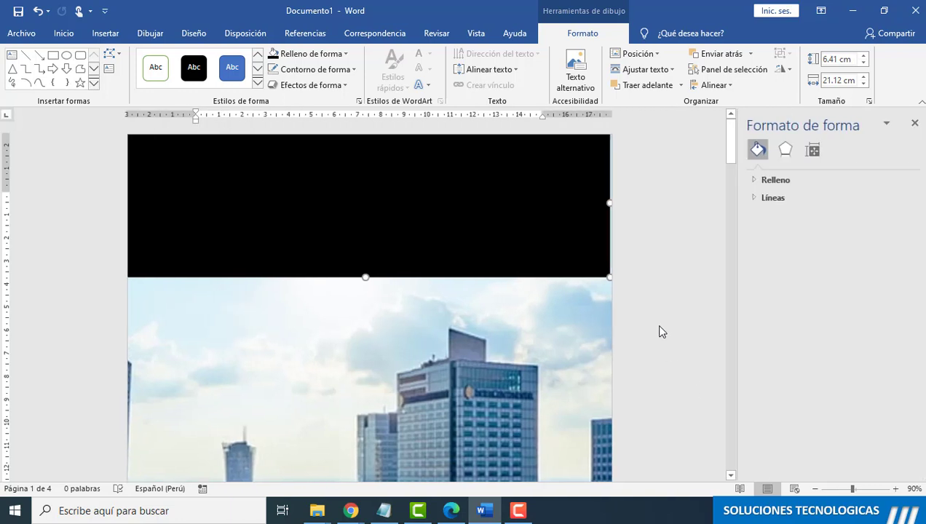
left_click(780, 179)
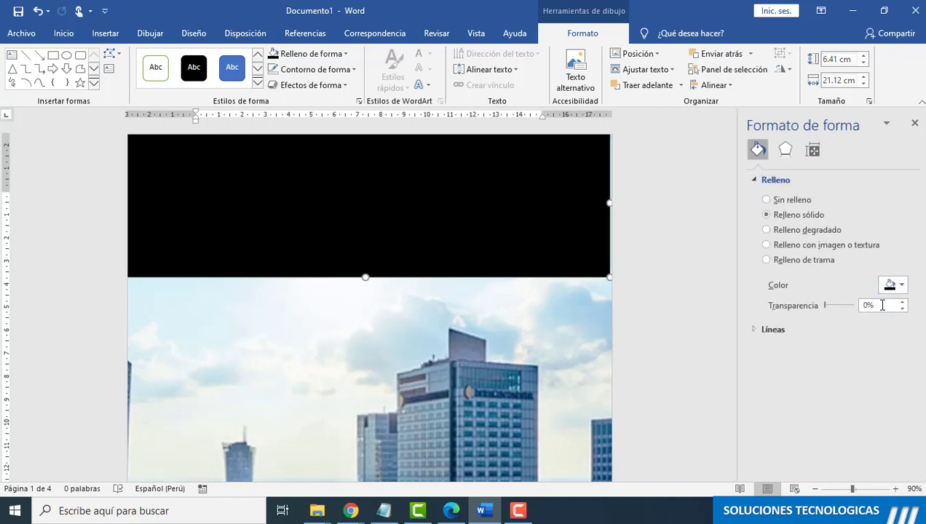
type("80")
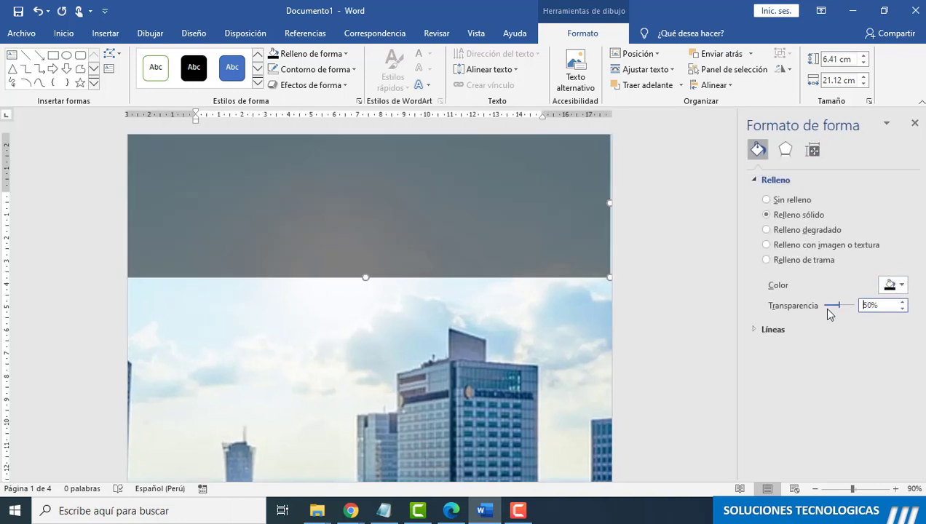
Step: Widen the transparent rectangle to the page's right edge and place a duplicate directly below it
left_click(453, 214)
left_click(453, 214)
scroll(494, 219, "up", 5)
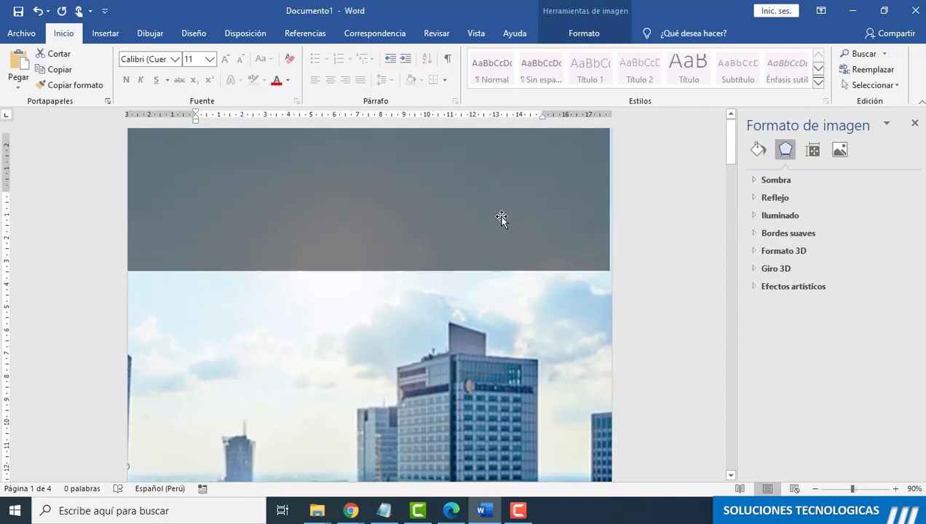
left_click(614, 224)
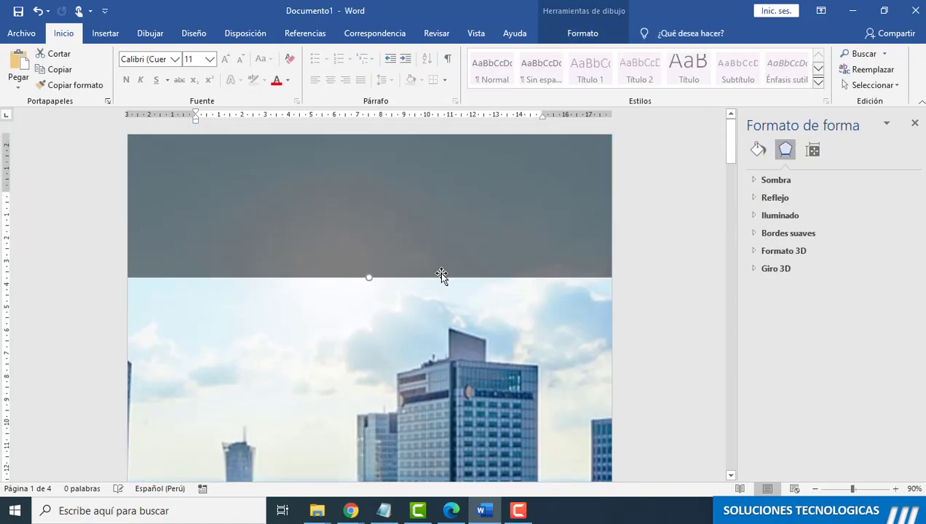
left_click_drag(442, 275, 384, 392)
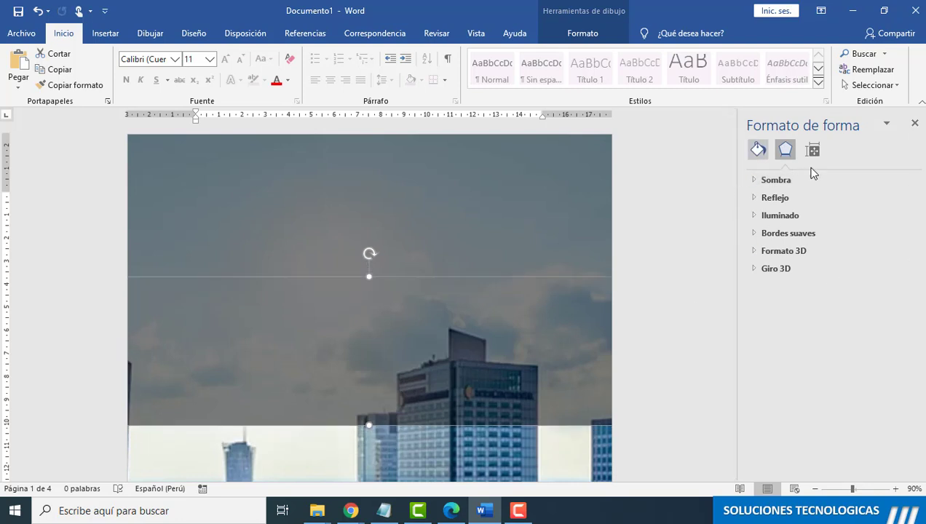
Step: Change the duplicated rectangle's fill to the standard blue
left_click(758, 149)
left_click(892, 285)
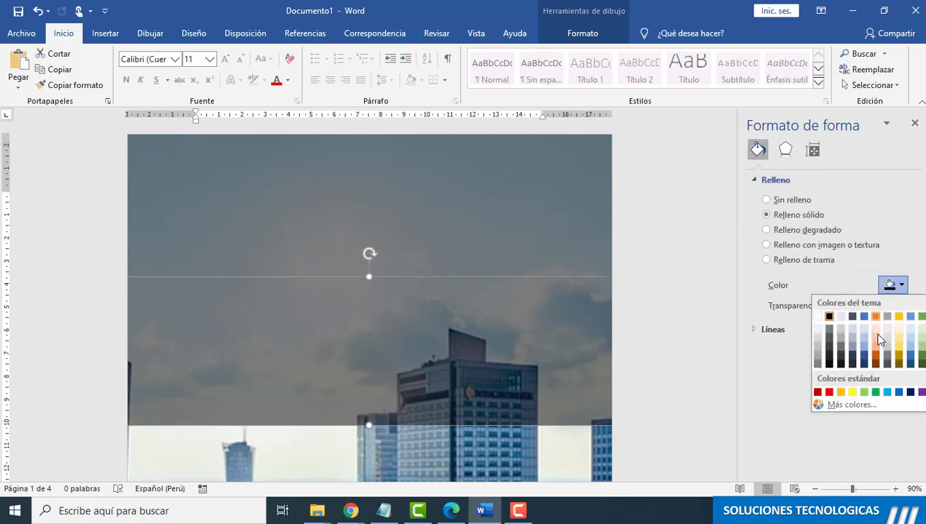
left_click(899, 393)
scroll(437, 263, "down", 10)
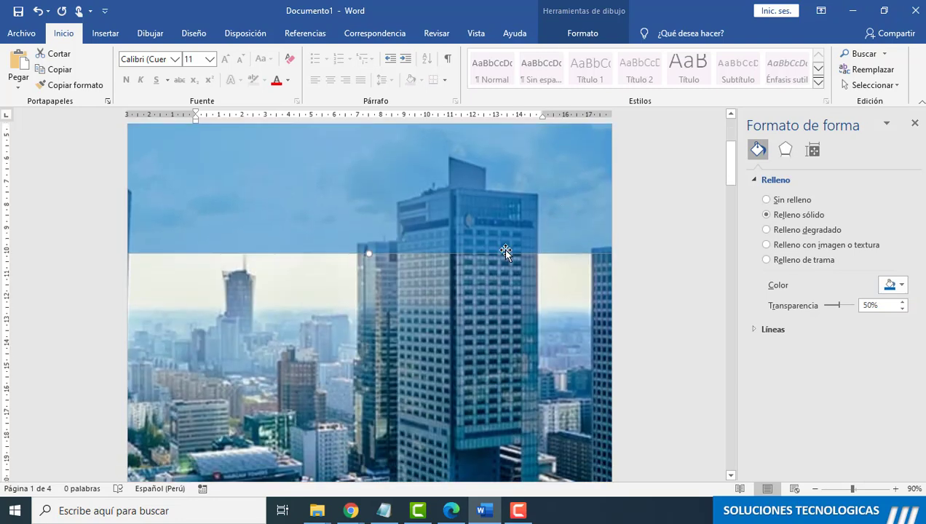
scroll(375, 253, "up", 7)
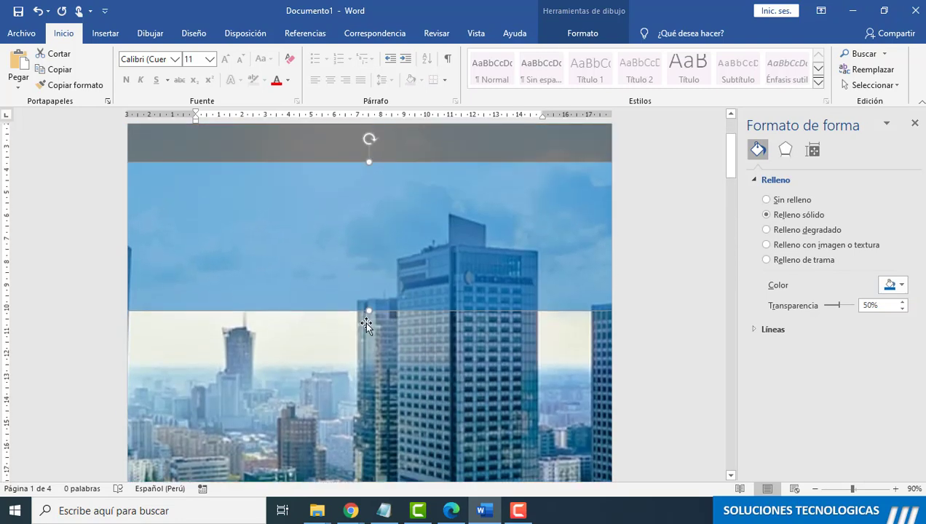
Step: Place a duplicate of the transparent black rectangle across the photo, directly below the blue rectangle
left_click_drag(368, 311, 367, 315)
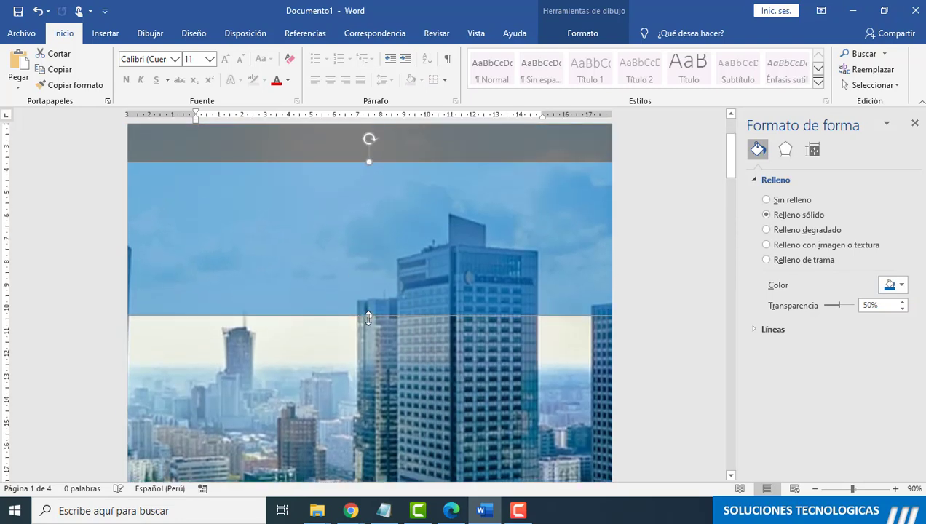
scroll(337, 204, "up", 3)
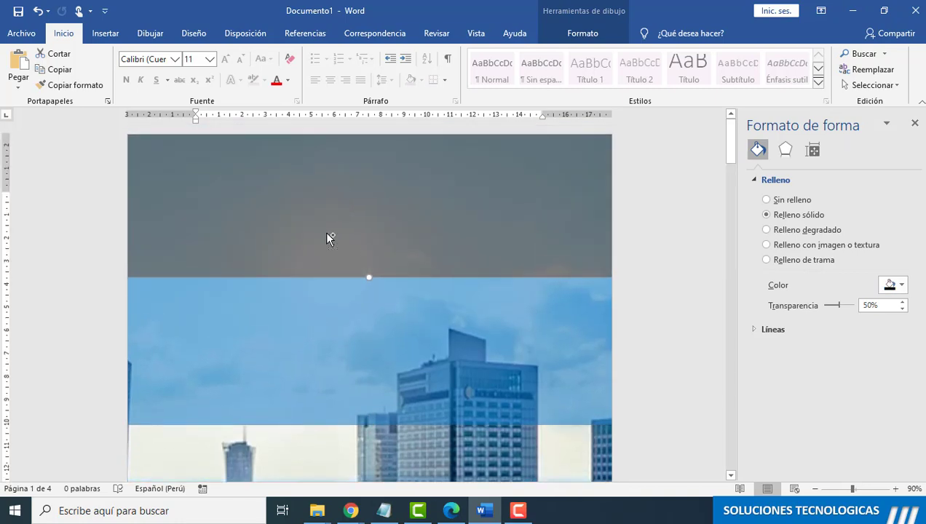
left_click_drag(342, 262, 356, 431)
scroll(379, 300, "down", 3)
left_click_drag(380, 300, 350, 366)
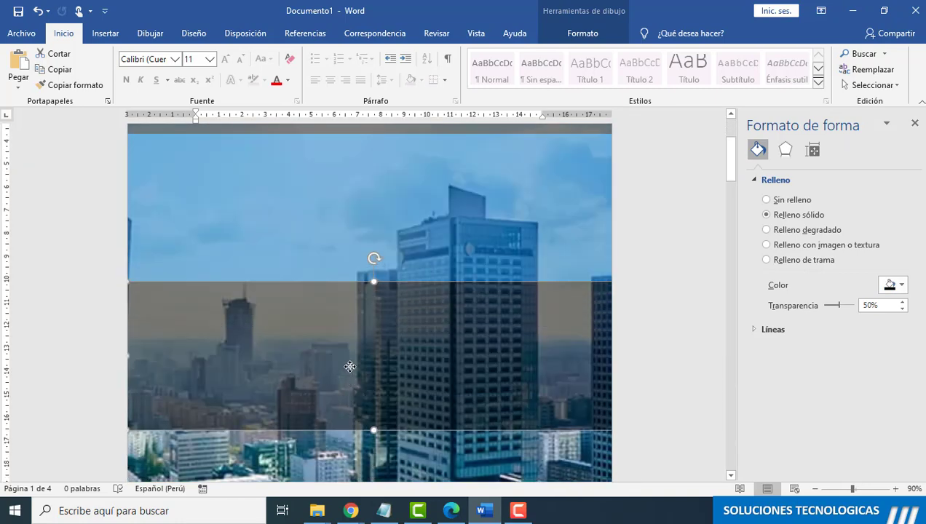
Step: Duplicate the transparent blue rectangle and place the copy near the photo's lower edge, leaving a narrow strip uncovered beneath it
scroll(558, 324, "down", 3)
scroll(554, 325, "up", 4)
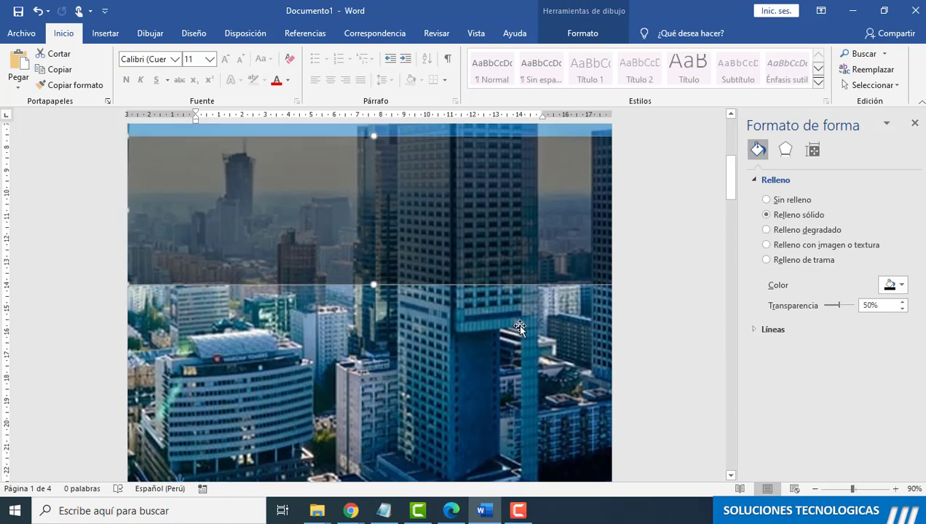
left_click(397, 272)
key("ctrl+v")
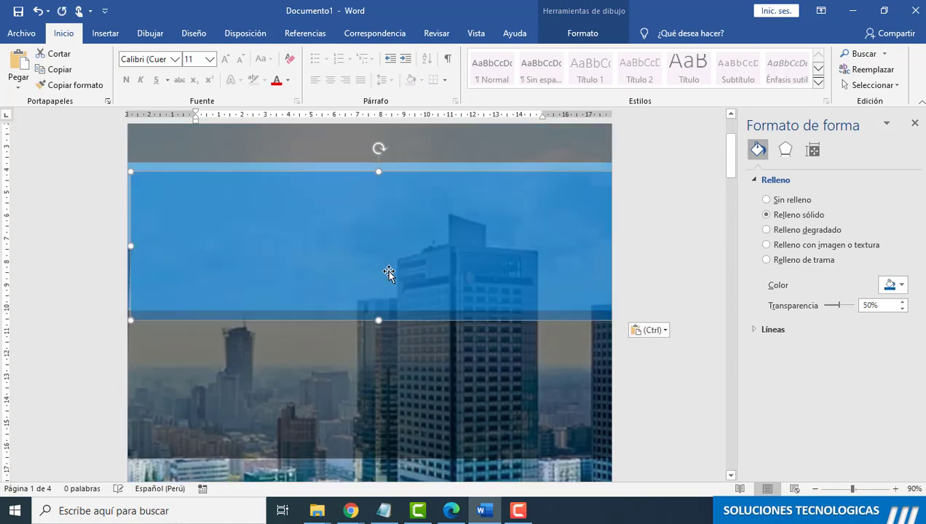
left_click_drag(388, 270, 340, 416)
scroll(354, 347, "down", 4)
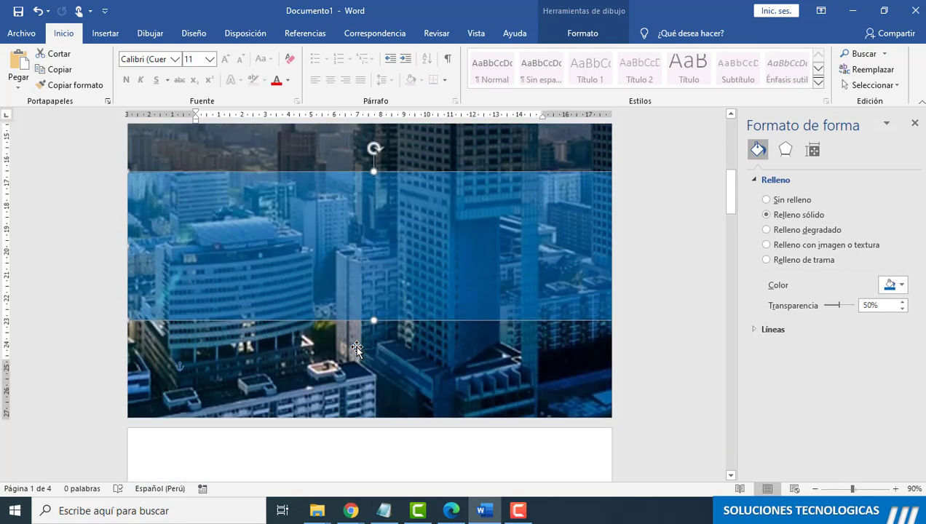
scroll(311, 309, "up", 4)
left_click_drag(347, 337, 350, 373)
scroll(364, 313, "down", 4)
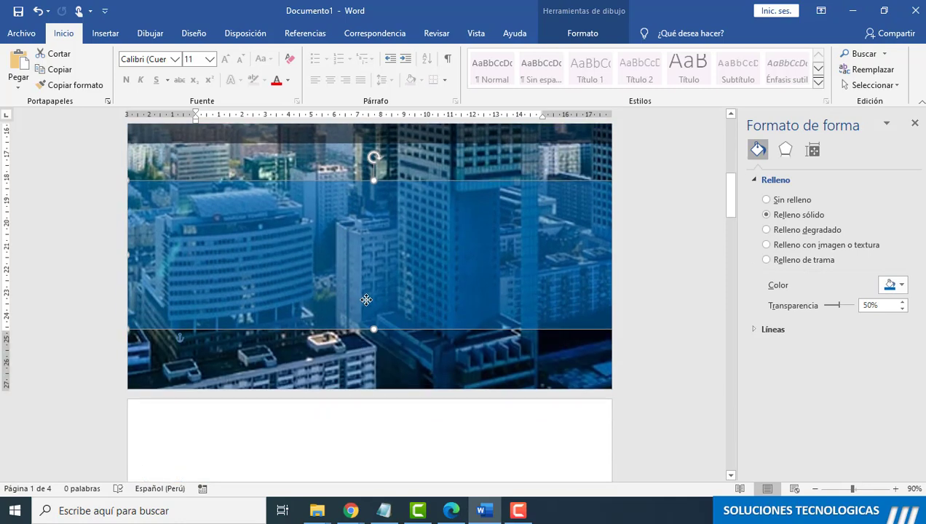
left_click_drag(366, 300, 363, 306)
Step: Stretch the lower edge of the second black rectangle downward towards the lower blue rectangle
scroll(366, 306, "up", 5)
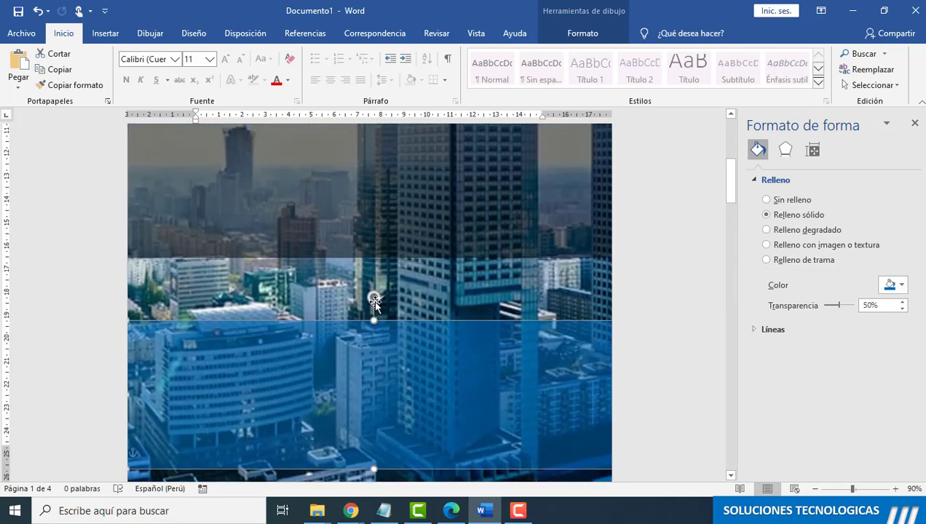
scroll(374, 328, "up", 3)
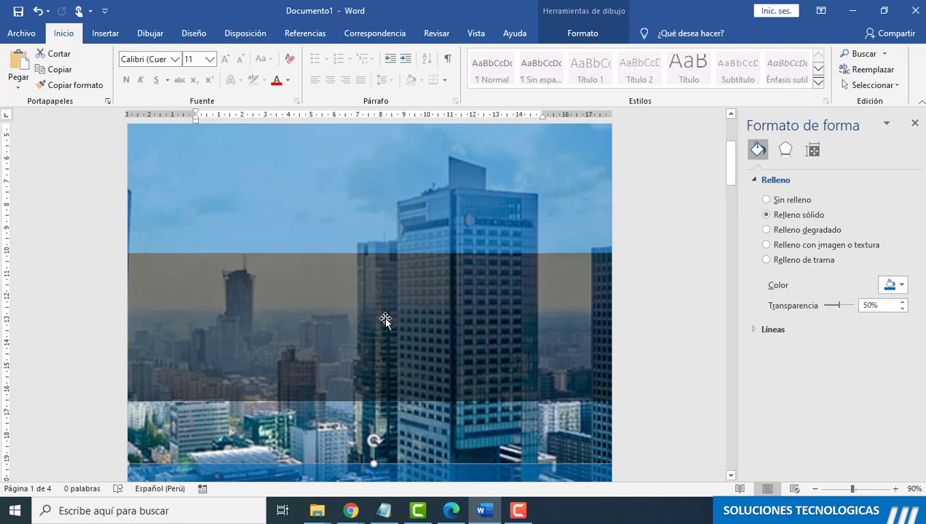
left_click(370, 283)
scroll(380, 357, "down", 2)
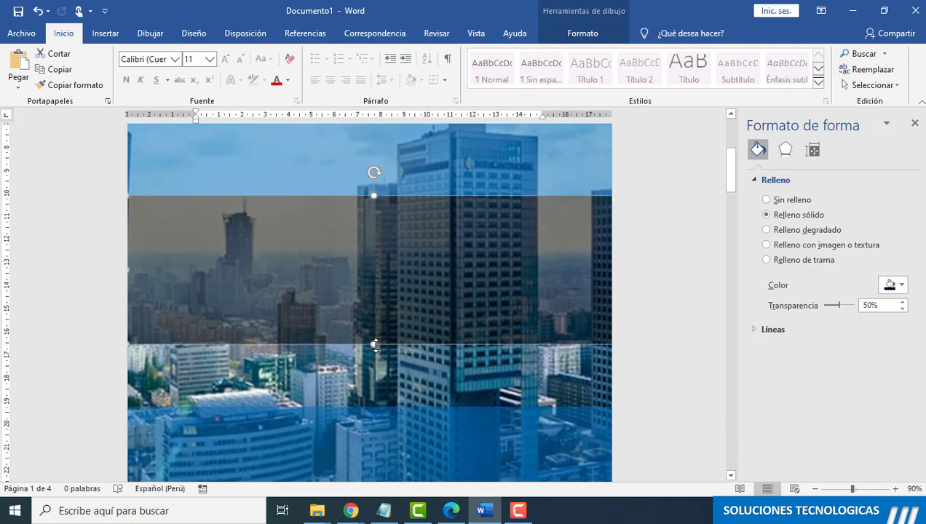
left_click_drag(375, 345, 382, 393)
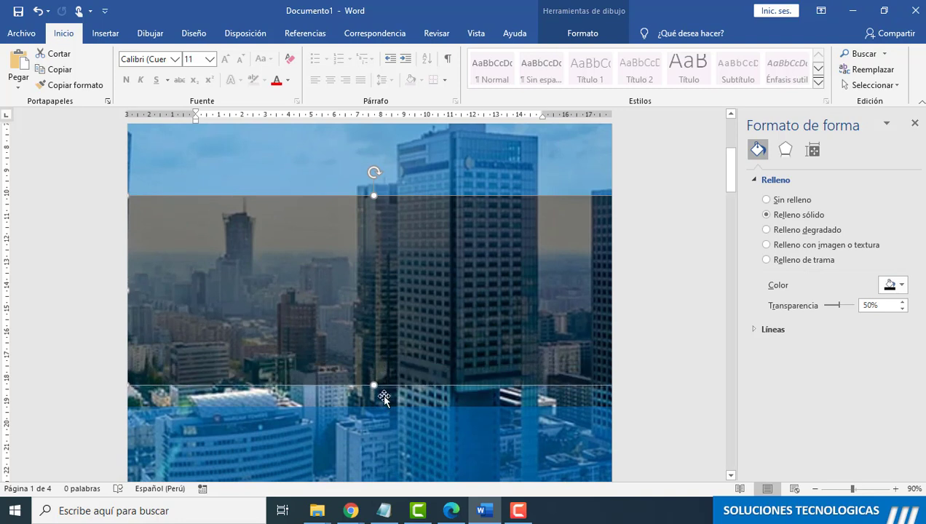
Step: Extend the upper edge of the lower blue rectangle until it meets the black rectangle above it
scroll(393, 407, "down", 4)
left_click(364, 292)
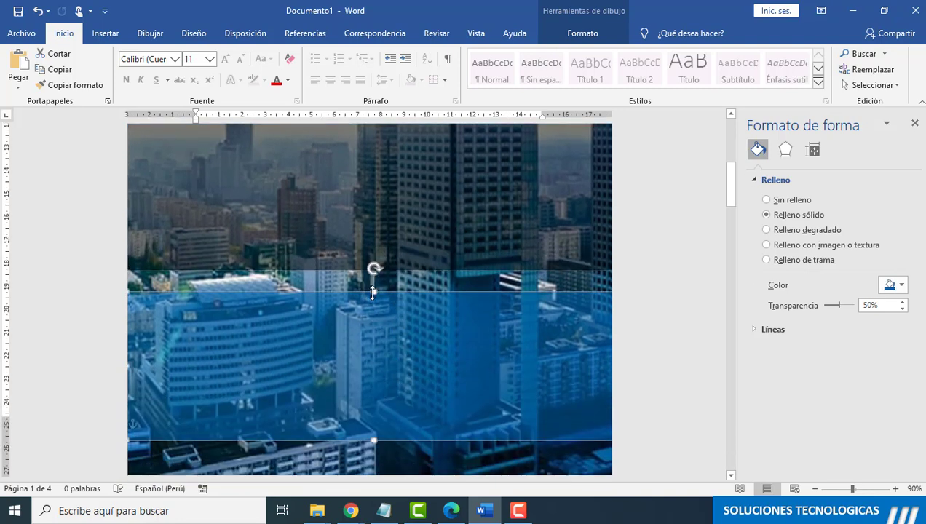
left_click_drag(372, 291, 373, 270)
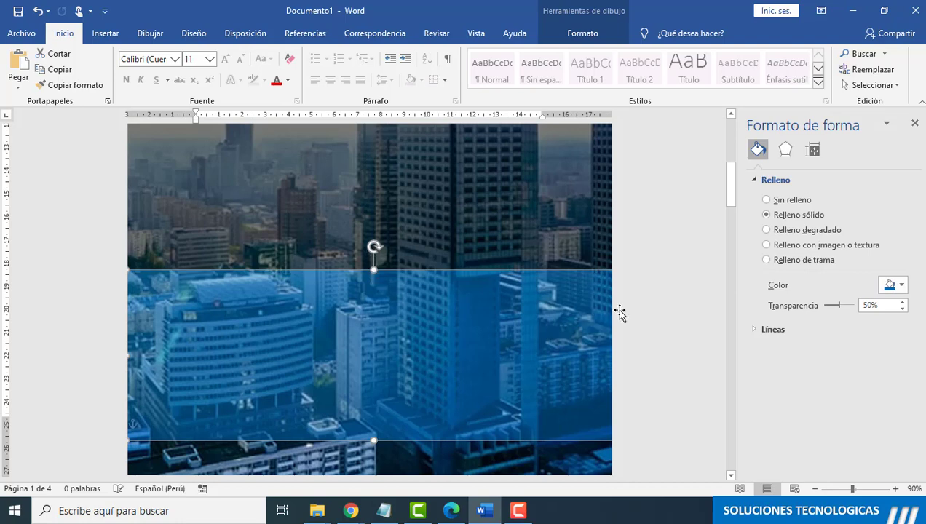
Step: Examine the whole cover page at 40% zoom and check how the coloured bands cover the photo
left_click(642, 299)
scroll(606, 340, "up", 10)
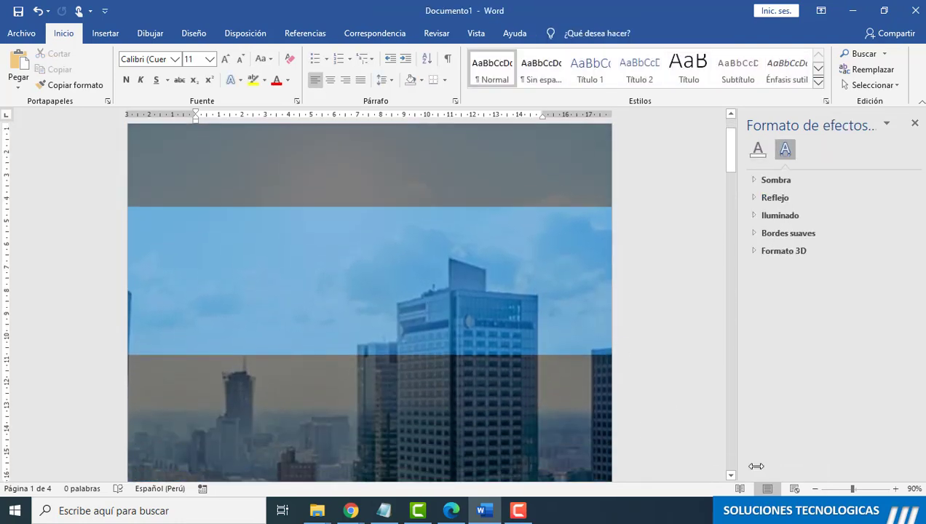
left_click(815, 488)
left_click(815, 488)
left_click(814, 489)
left_click(814, 489)
left_click(815, 489)
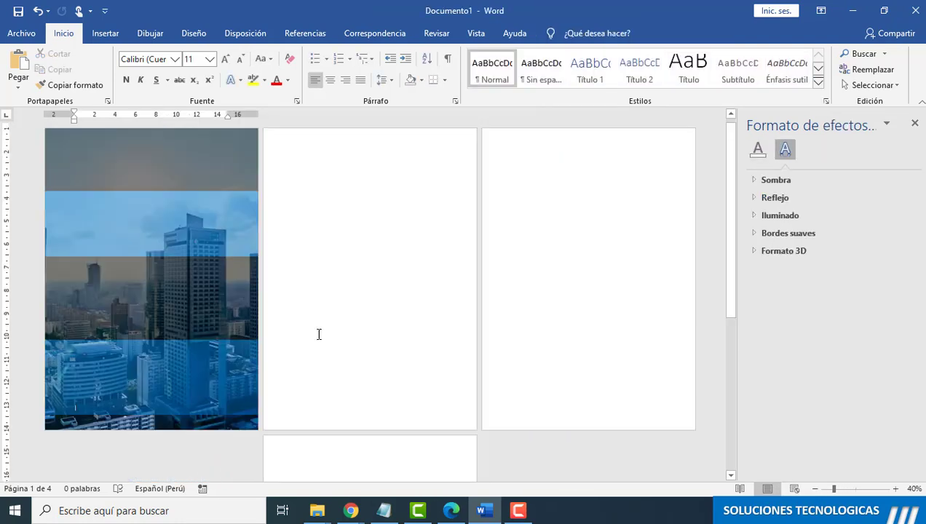
left_click(895, 488)
left_click(895, 488)
left_click(895, 489)
left_click(896, 489)
left_click(895, 489)
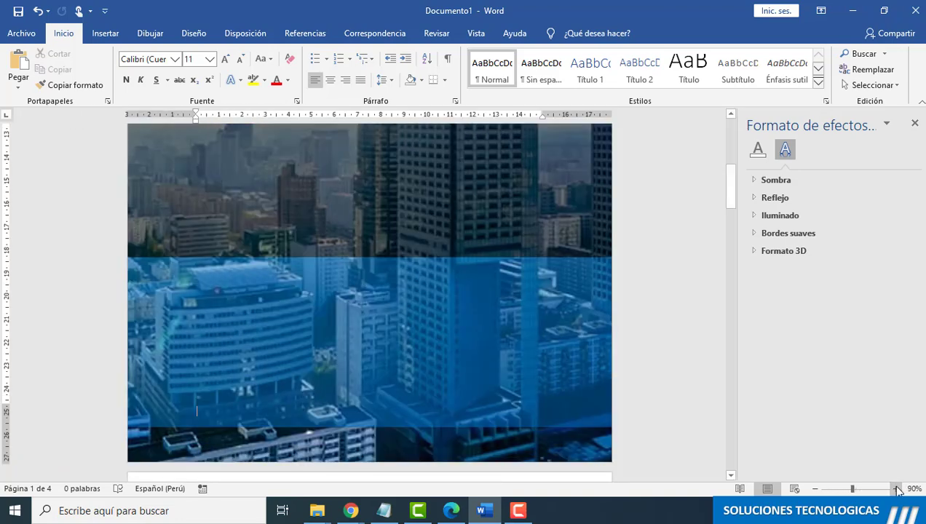
scroll(613, 334, "up", 5)
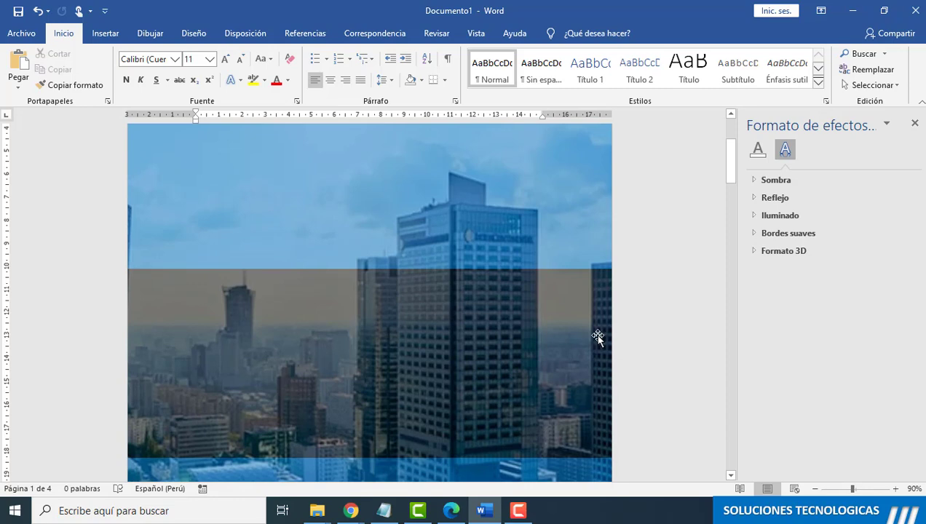
left_click(611, 334)
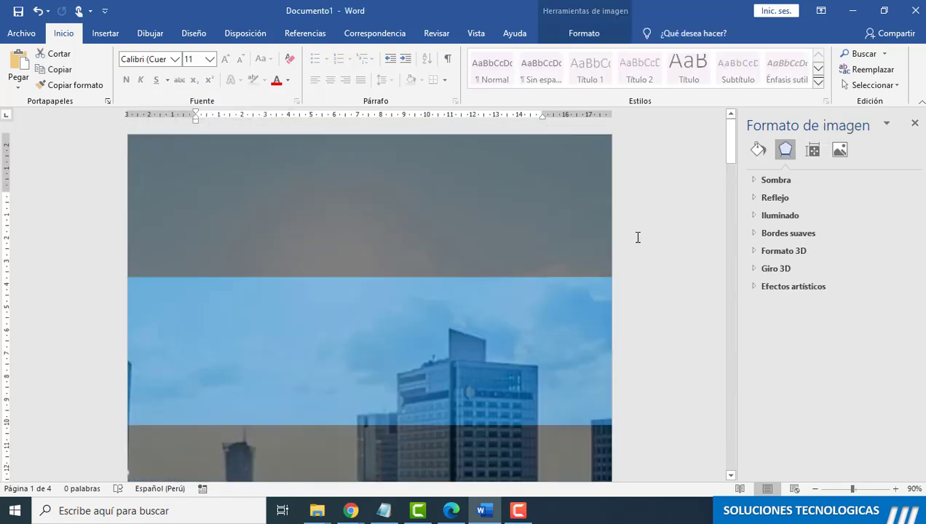
left_click(549, 169)
left_click(296, 340)
left_click(711, 246)
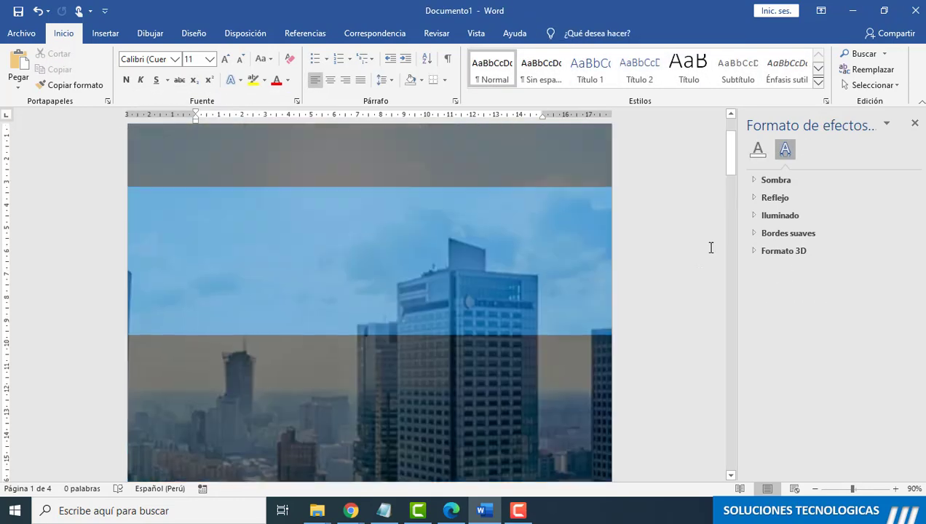
Step: Draw a horizontal straight line about 12.43 cm long near the upper edge of the top black rectangle
left_click(104, 33)
left_click(200, 53)
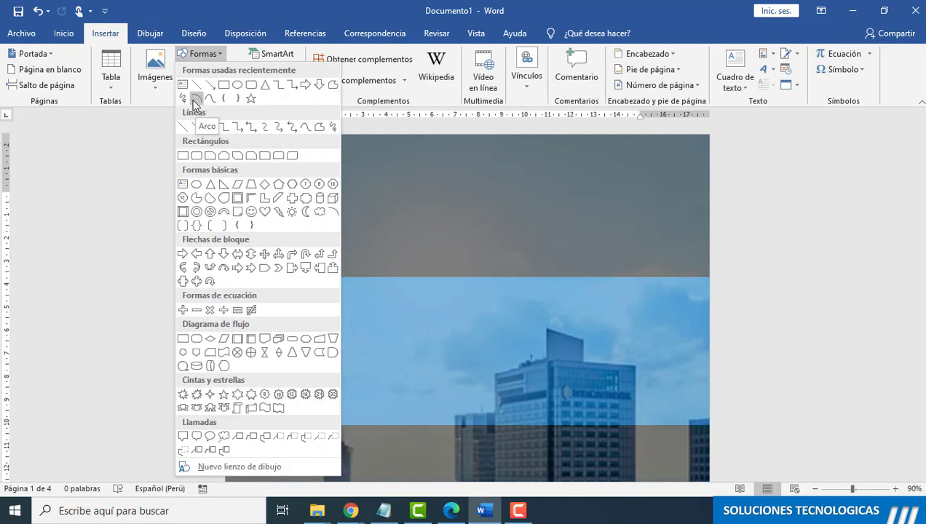
left_click(195, 102)
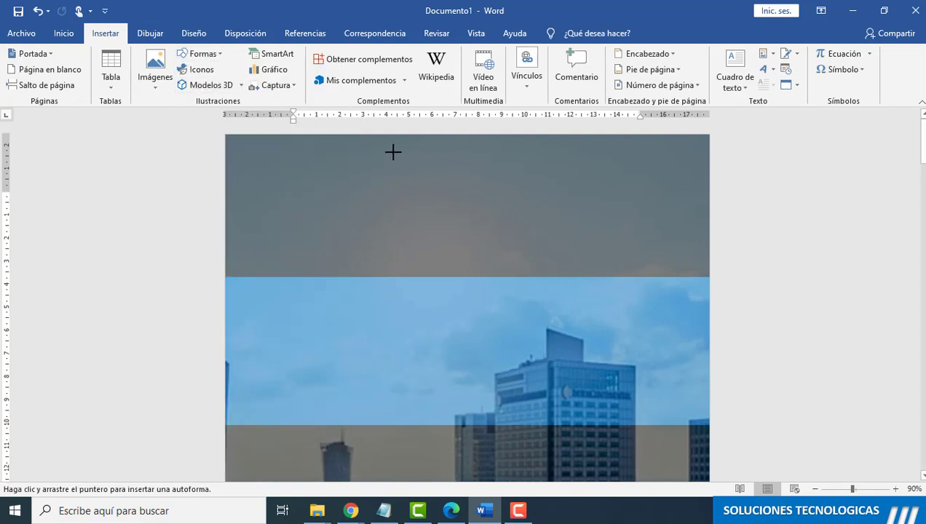
left_click_drag(674, 169, 680, 152)
Step: Give the horizontal line a thicker outline in the standard light blue
left_click(315, 70)
mouse_move(341, 225)
left_click(466, 320)
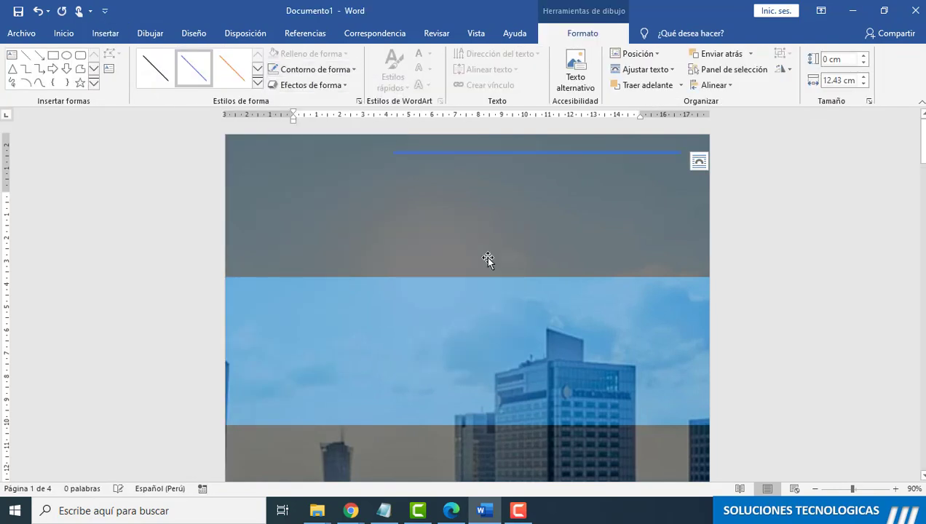
left_click(313, 70)
left_click(342, 175)
Step: Duplicate the line to form the top band's lower-left corner: a horizontal one about 9.66 cm long and a shorter vertical one rising from it
left_click_drag(468, 153, 324, 263)
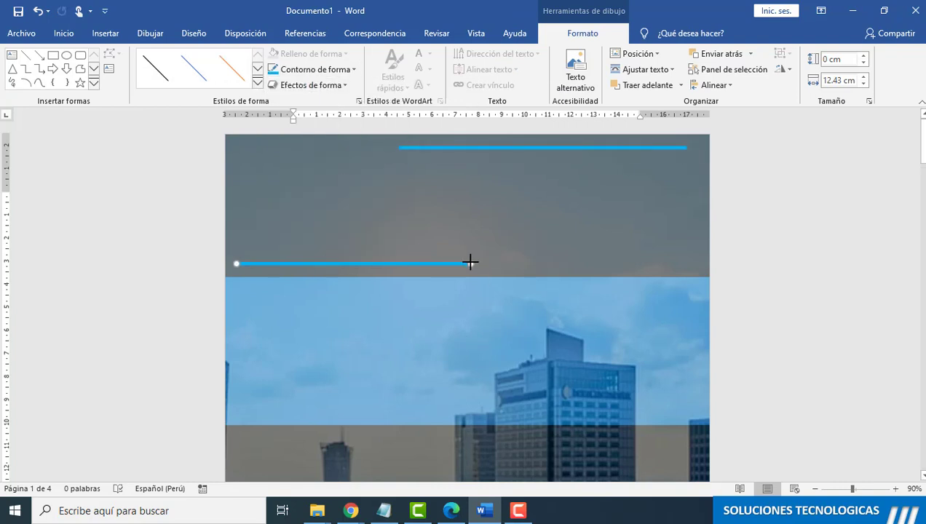
left_click_drag(414, 271, 407, 260)
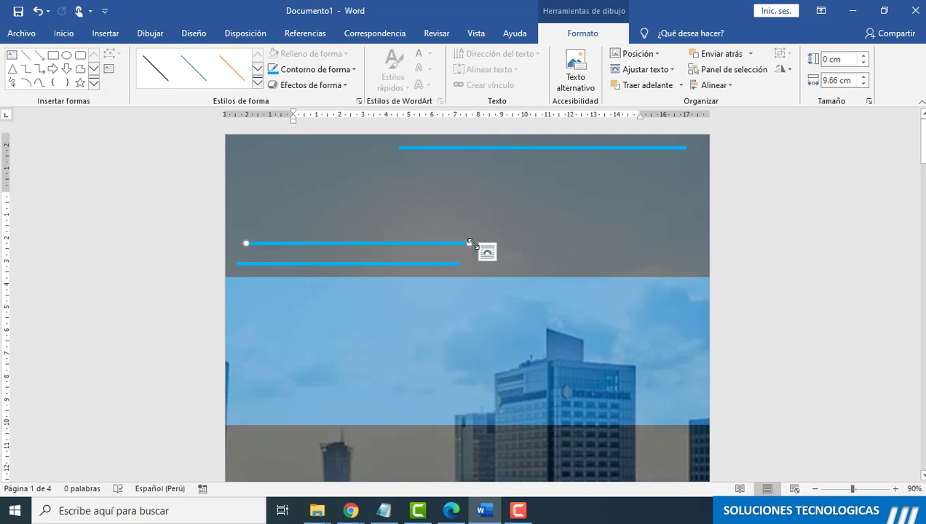
left_click(364, 227)
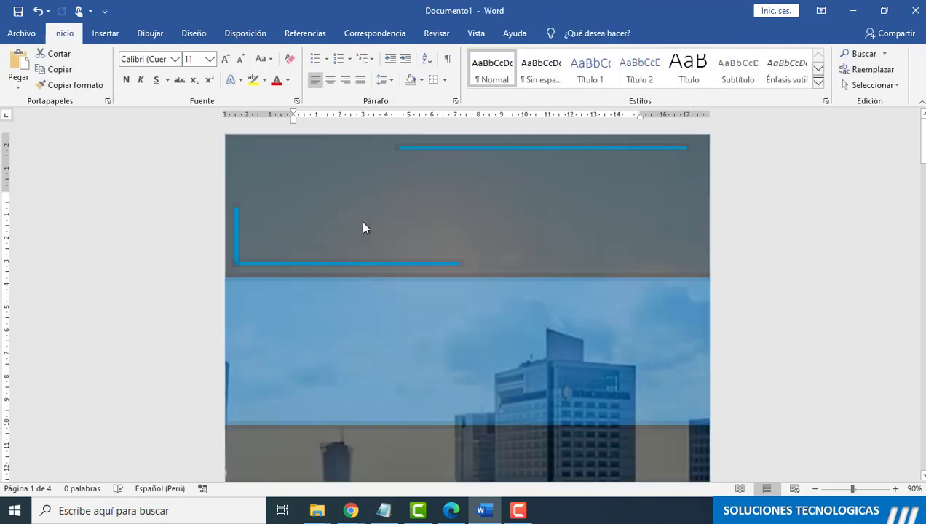
left_click(235, 232)
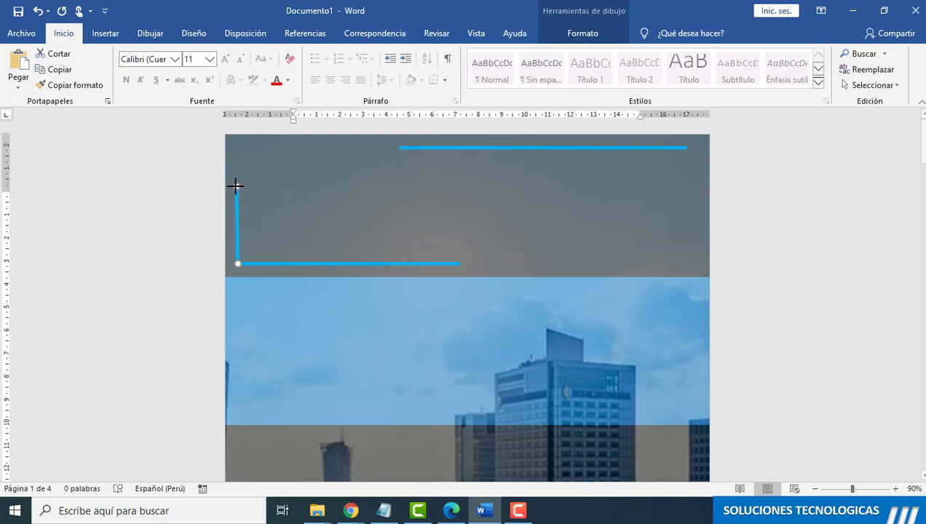
left_click_drag(235, 185, 236, 188)
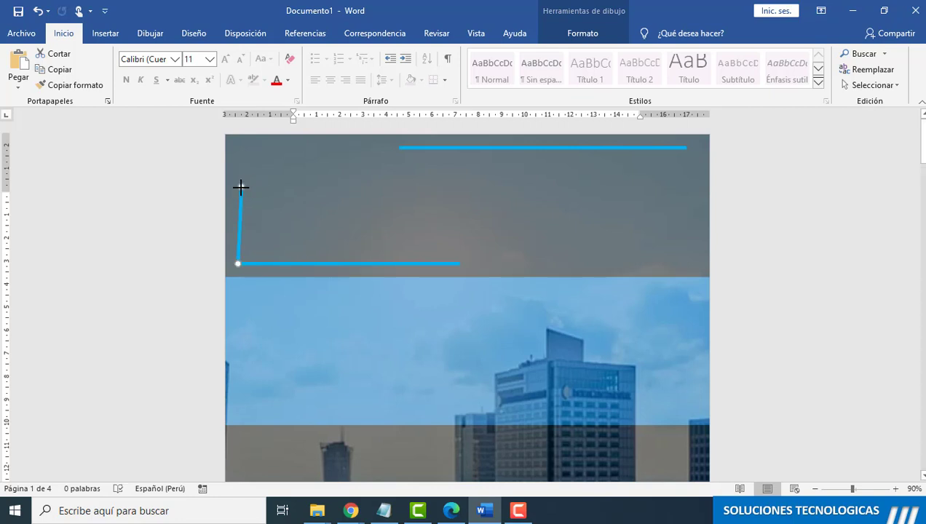
left_click_drag(239, 196, 238, 197)
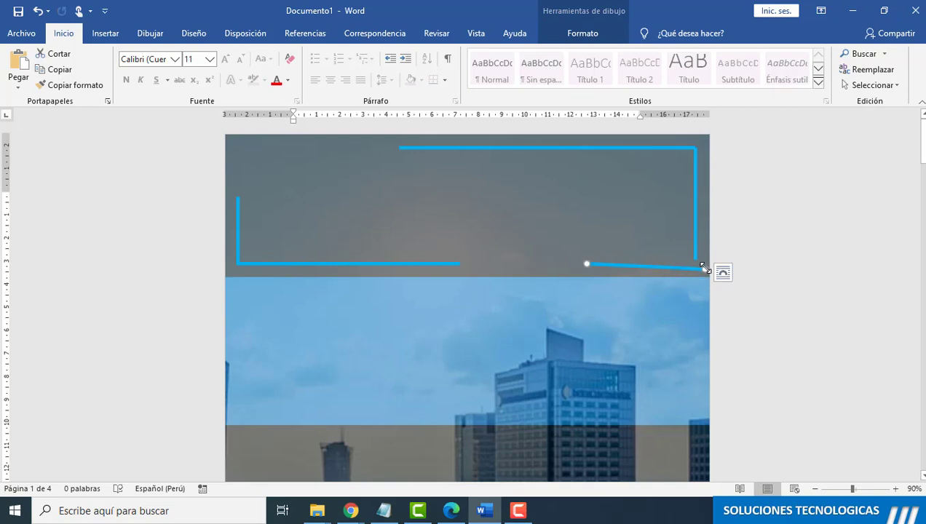
Step: Complete the frame's right side with a vertical line and a short lower horizontal line, joining the line ends at both corners
left_click(694, 261)
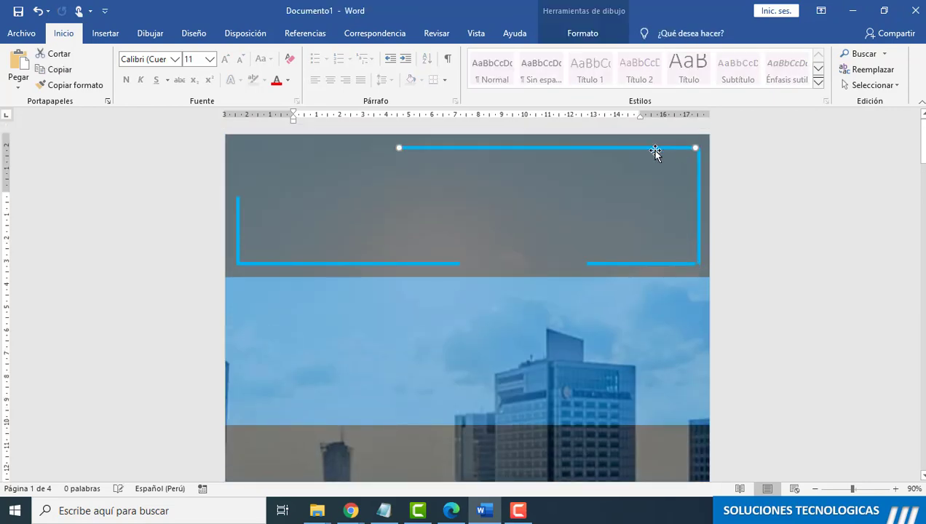
left_click(662, 208)
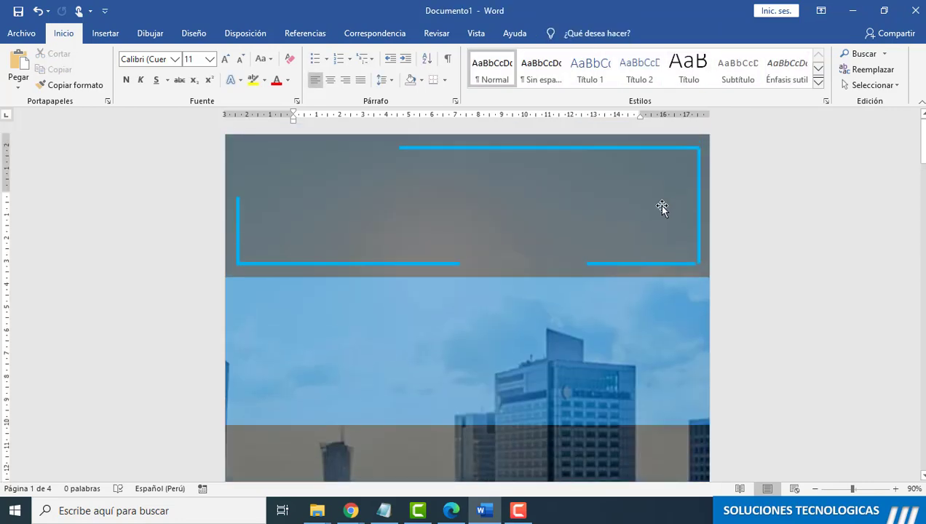
left_click(688, 266)
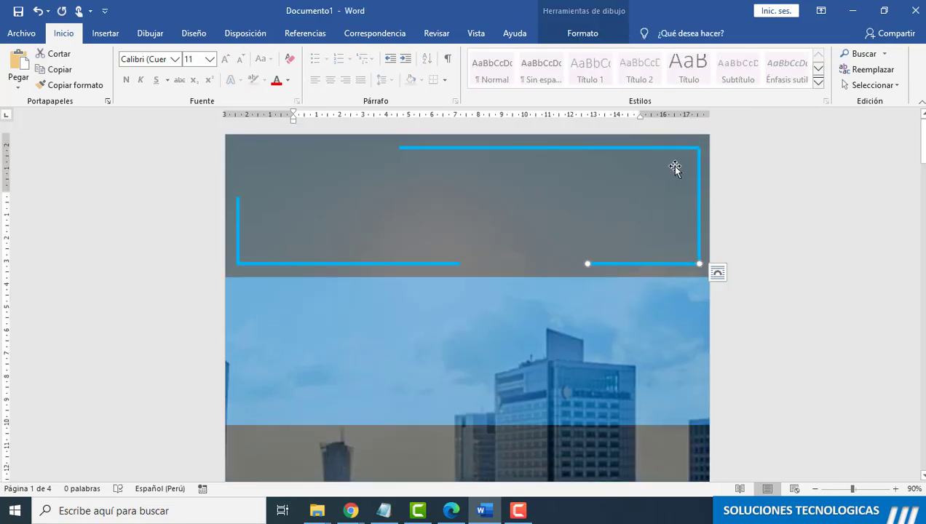
Step: Switch to the Notepad text, copy the heading "INFÓRMATE A TIEMPO" and return to the Word document
key("alt+Tab")
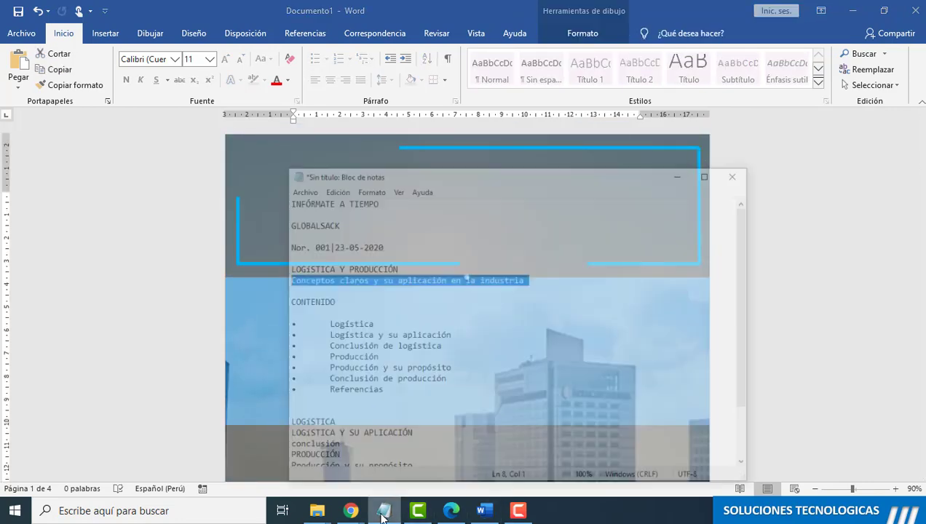
left_click_drag(376, 156, 296, 148)
key("alt+Tab")
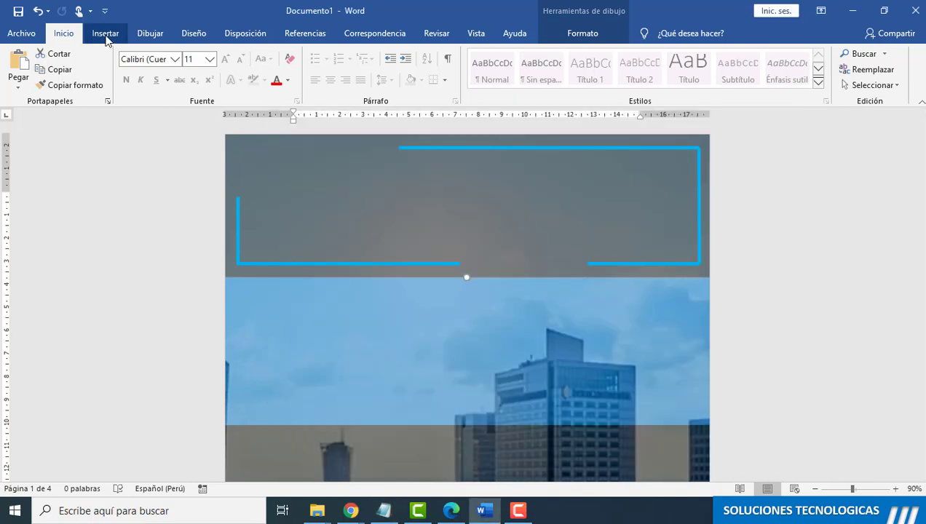
Step: Insert black WordArt reading "INFÓRMATE A TIEMPO" in the top band of the cover
left_click(584, 34)
left_click(115, 37)
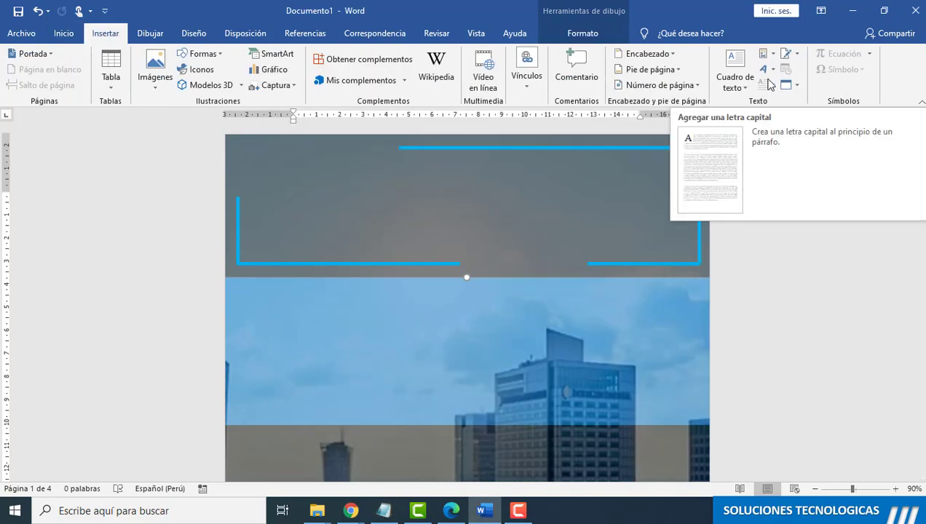
left_click(765, 69)
left_click(743, 99)
type("INFÓRMATE A TIEMPO")
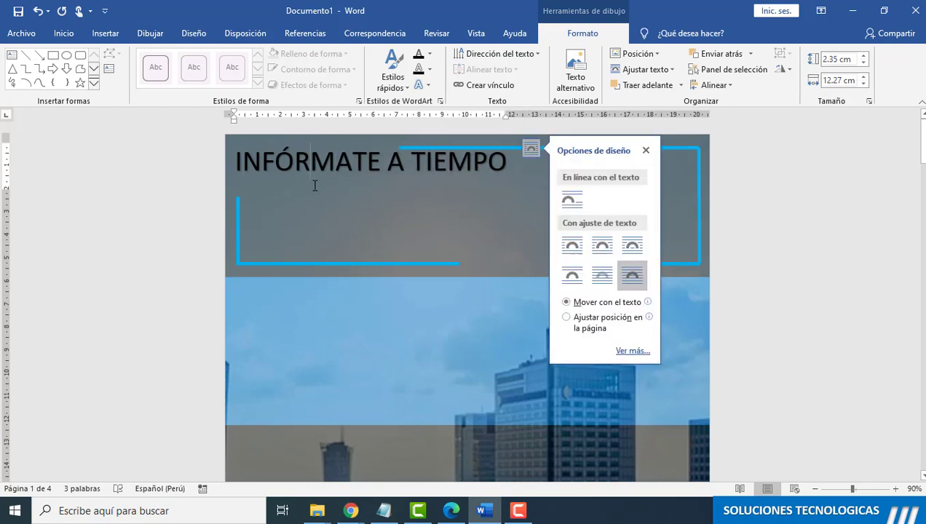
Step: Undo the existing heading WordArt and insert new black WordArt reading "INFÓRMATE A TIEMPO" inside the top band's frame
key("ctrl+z")
key("ctrl+z")
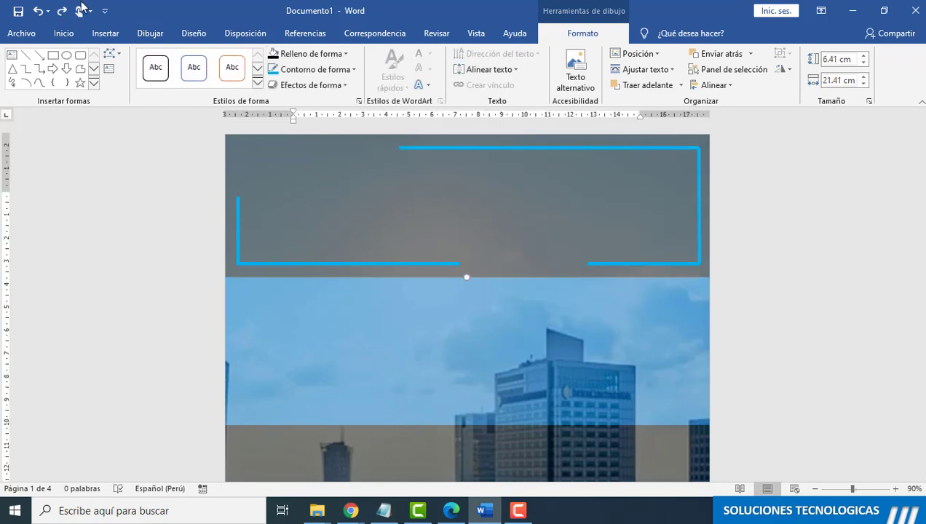
left_click(104, 33)
left_click(762, 73)
left_click(742, 99)
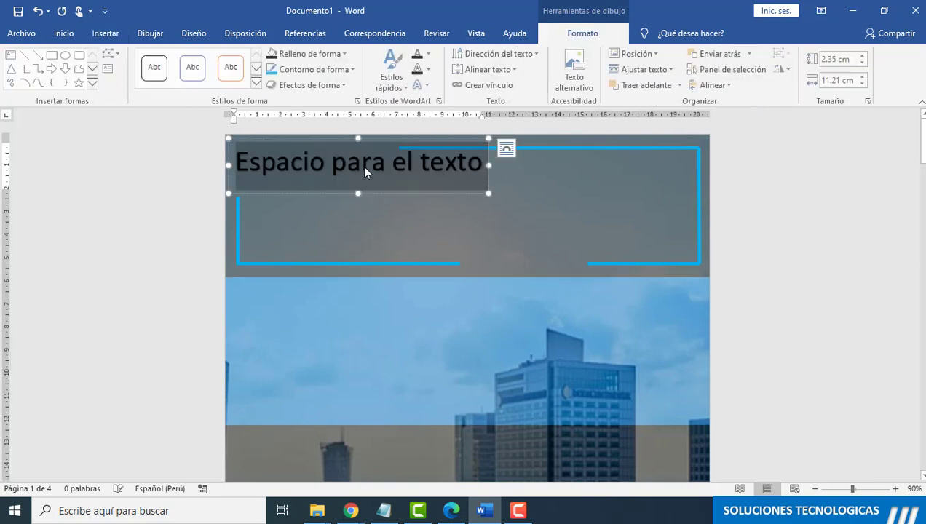
left_click_drag(364, 171, 404, 208)
left_click(404, 208)
key("Delete")
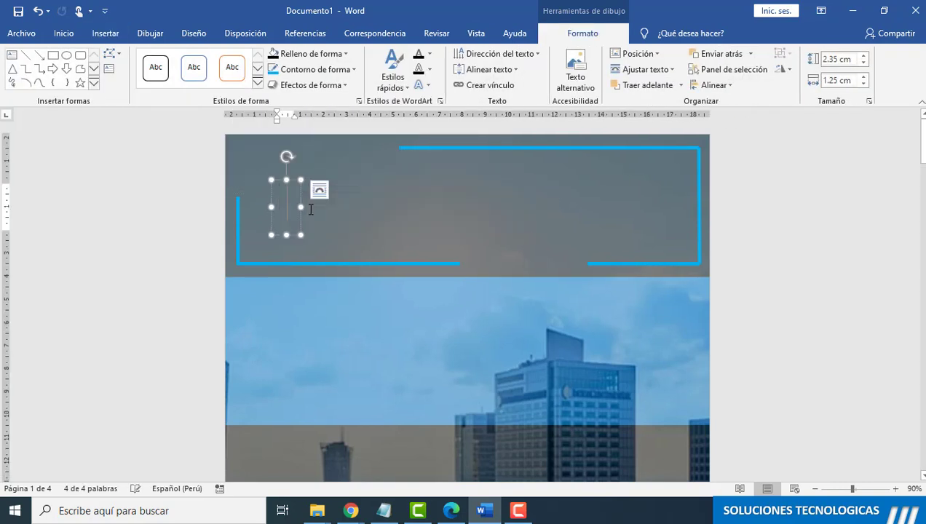
type("INFÓRMATE A TIEMPO")
Step: Format the heading as bold white Bahnschrift SemiBold Condensed text and place it in the upper-left corner of the top band
left_click(63, 34)
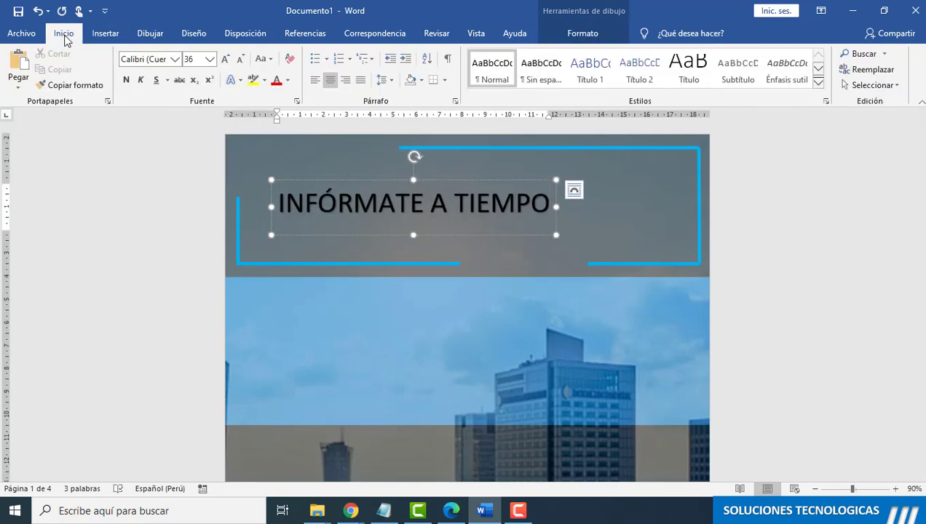
left_click_drag(385, 182, 361, 166)
left_click(583, 33)
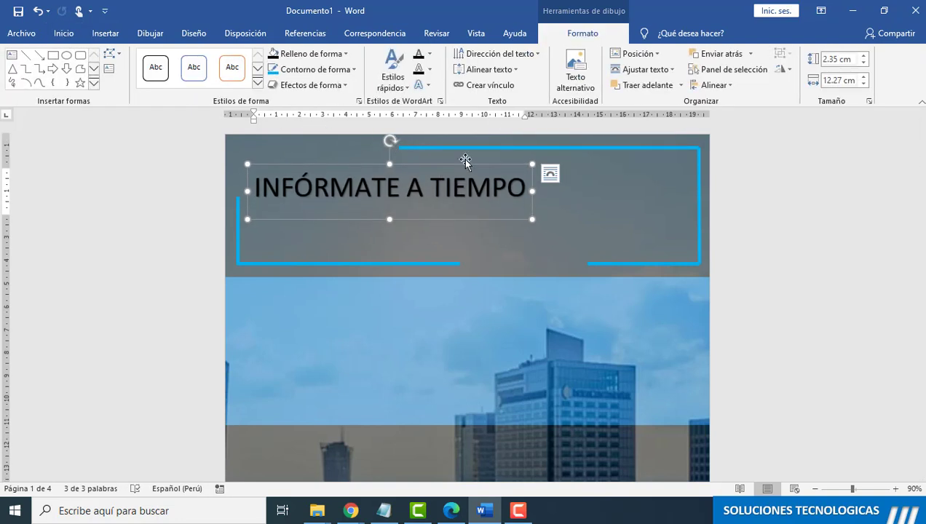
left_click(431, 73)
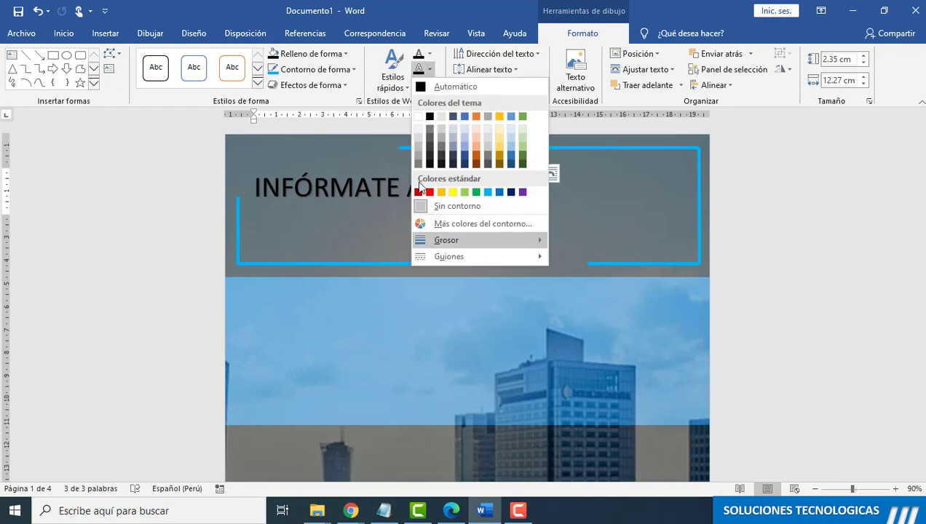
left_click(65, 38)
left_click(65, 38)
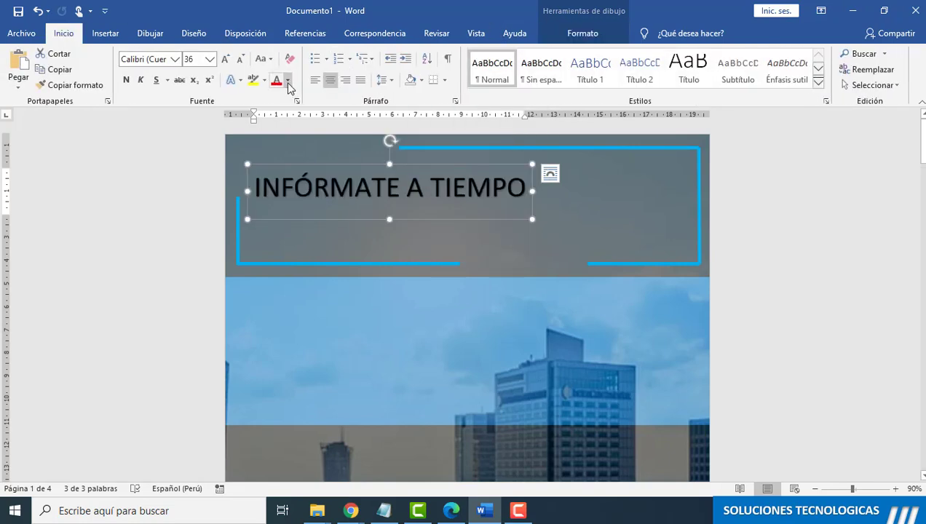
left_click(288, 79)
left_click(279, 126)
left_click(126, 79)
left_click(175, 59)
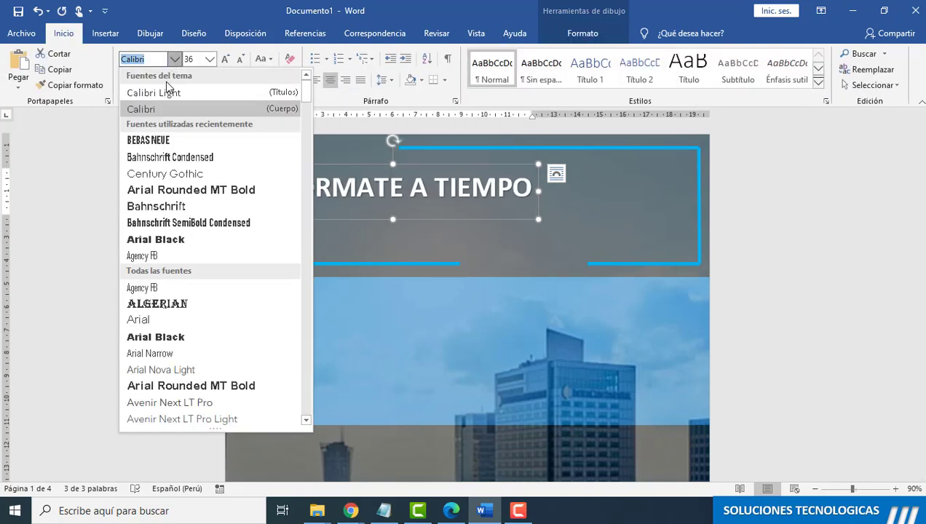
left_click(275, 223)
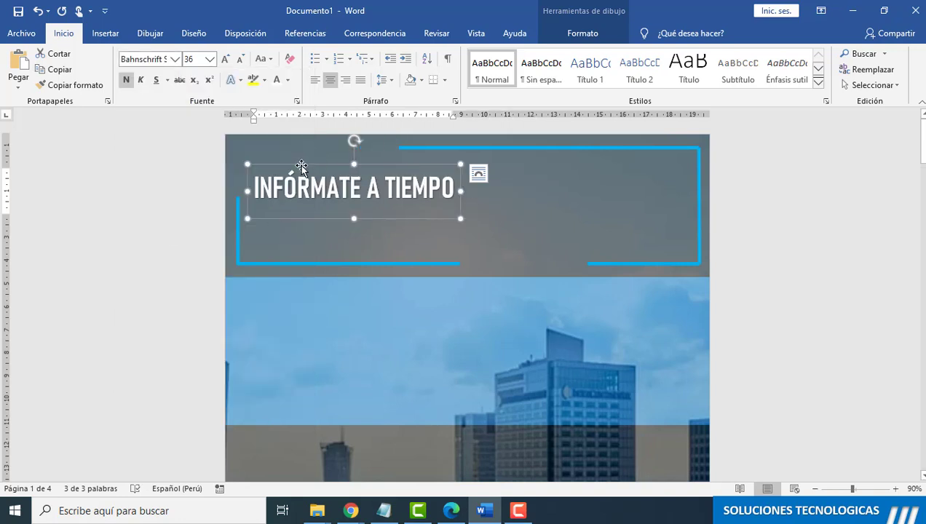
left_click_drag(301, 167, 296, 152)
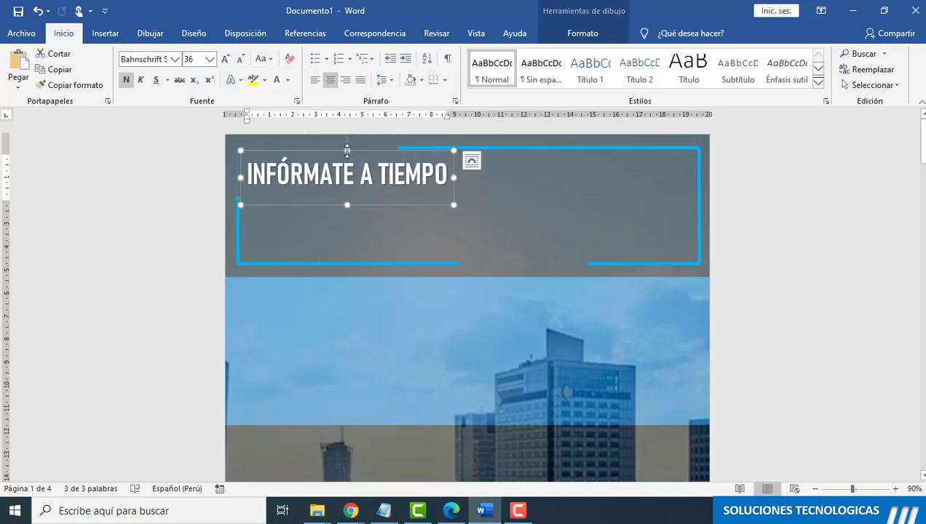
Step: Duplicate the heading to its right, change the copy's text to "GLOBALSACK" and move it toward the frame's upper-right corner
left_click_drag(321, 153, 515, 181)
type("G")
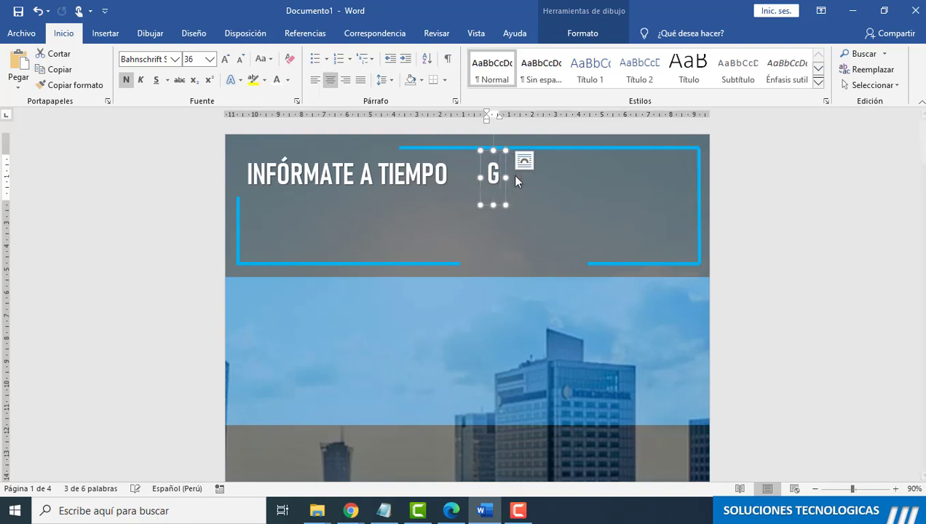
type("LOBALSACK")
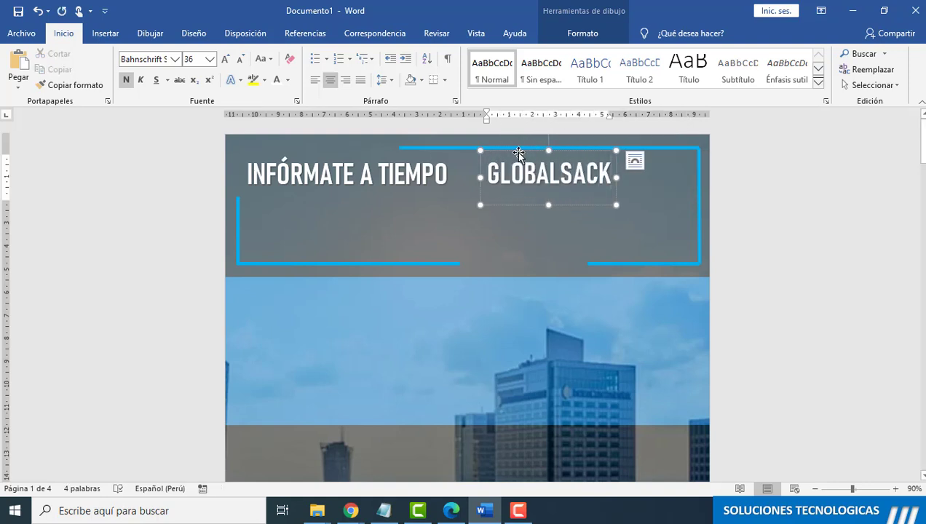
left_click_drag(515, 152, 591, 152)
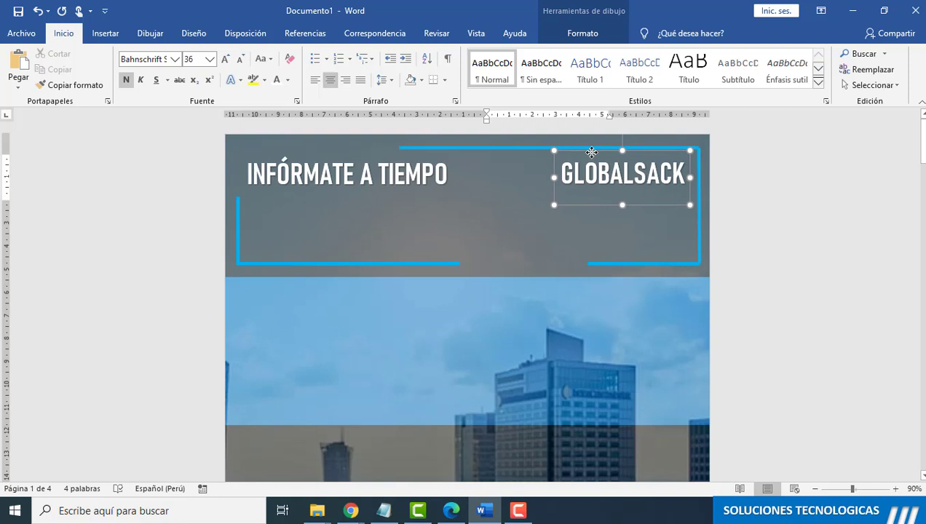
Step: Reduce the "GLOBALSACK" text to 26 pt and shift it closer to the frame's right side
left_click(240, 58)
left_click(240, 59)
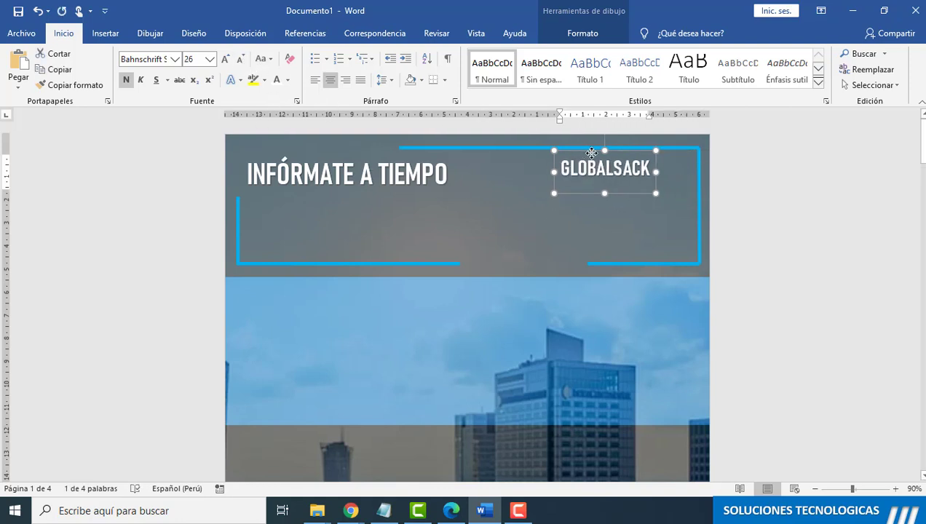
left_click_drag(592, 153, 625, 153)
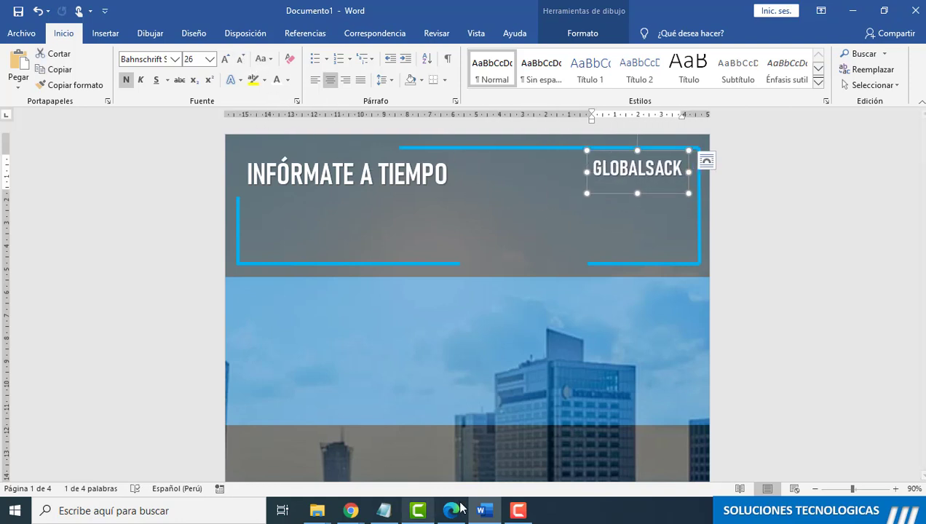
Step: Switch to the Notepad text, copy the line "Nor. 001|23-05-2020" and return to the Word document
left_click(383, 510)
left_click(378, 280)
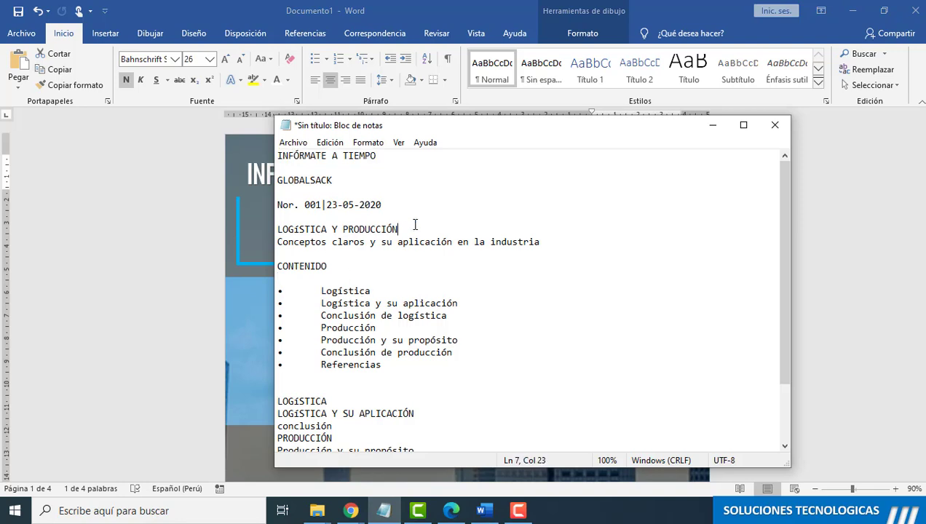
left_click_drag(383, 205, 288, 204)
left_click(481, 510)
Step: Duplicate the "INFÓRMATE A TIEMPO" heading and place the copy over the gap in the frame's lower line
left_click(326, 151)
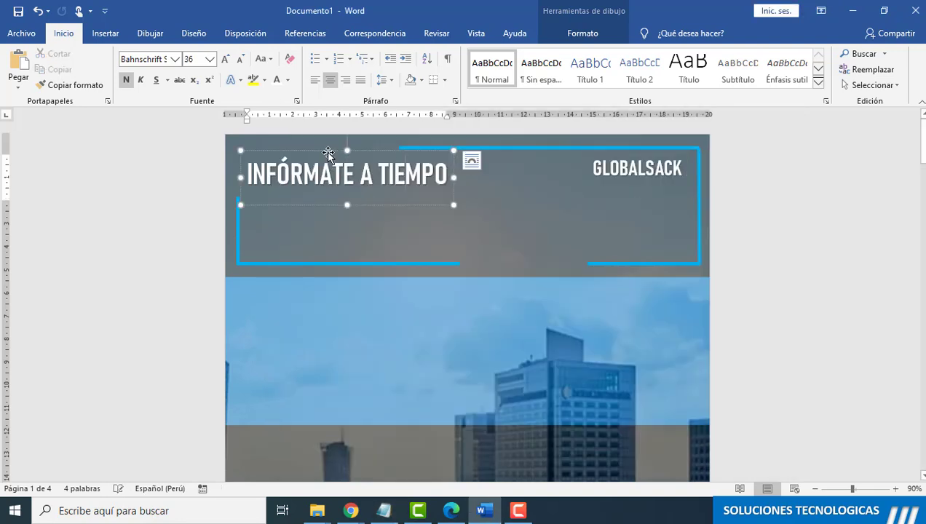
key("ctrl+c")
key("ctrl+v")
left_click_drag(318, 155, 466, 230)
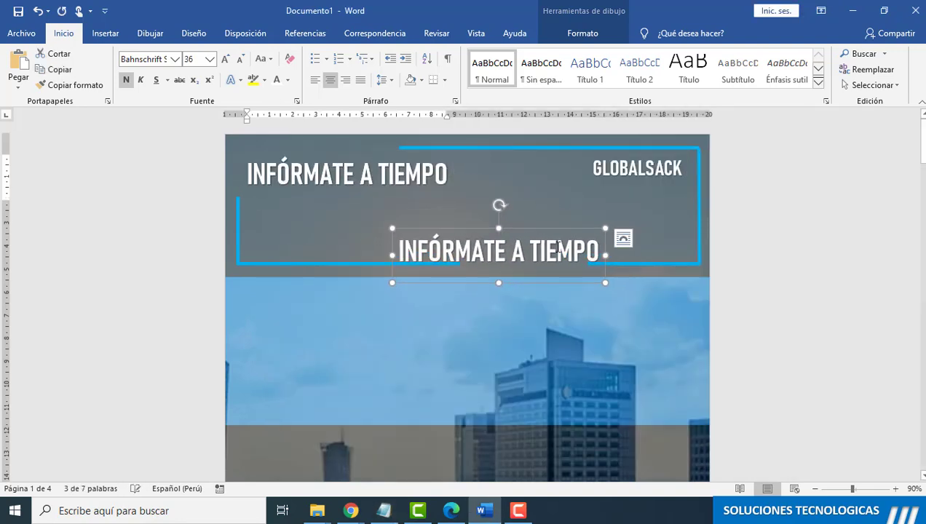
Step: Copy the issue line from Notepad again and replace the duplicated heading's text with "Nor. 001|23-05-2020"
left_click(384, 511)
left_click(553, 252)
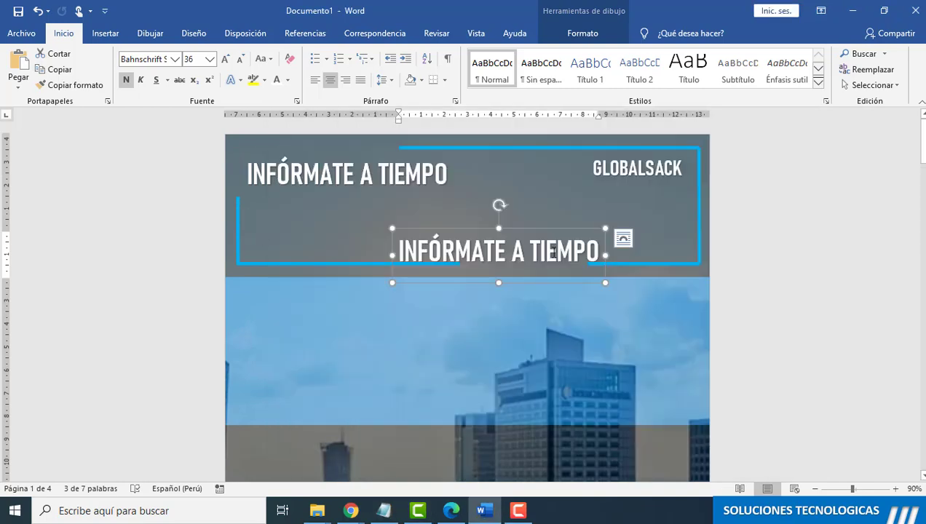
left_click(592, 251)
key("BackSpace")
key("BackSpace")
key("BackSpace")
key("BackSpace")
key("BackSpace")
key("BackSpace")
key("BackSpace")
key("BackSpace")
key("BackSpace")
key("BackSpace")
key("BackSpace")
key("BackSpace")
key("BackSpace")
key("BackSpace")
key("BackSpace")
key("BackSpace")
key("BackSpace")
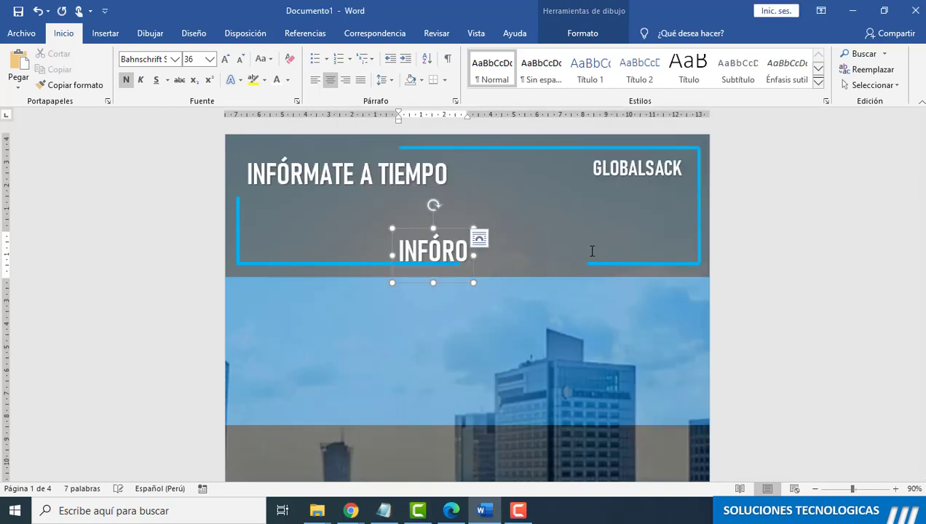
key("ctrl+v")
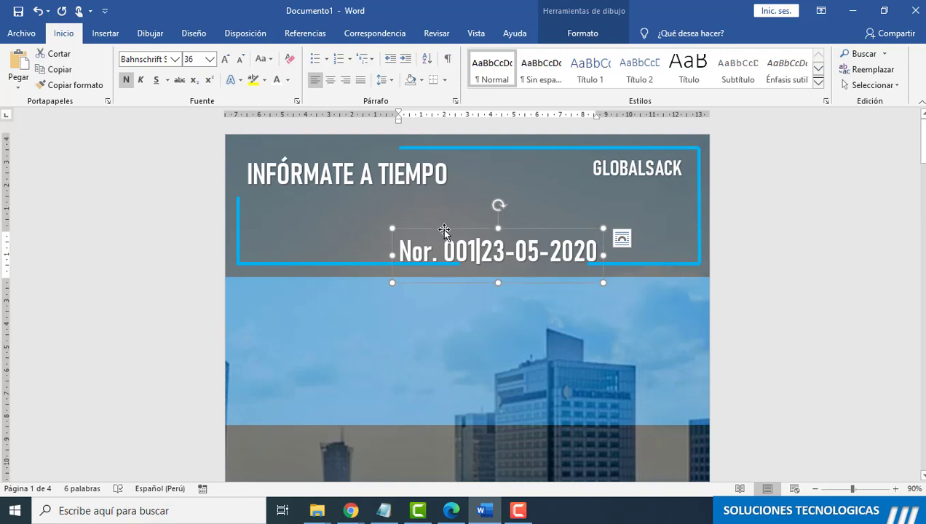
Step: Format the issue line as 20 pt light blue text and fit it into the gap of the frame's lower line
left_click(444, 232)
left_click(240, 59)
left_click(240, 59)
left_click(240, 59)
left_click(240, 59)
left_click(286, 80)
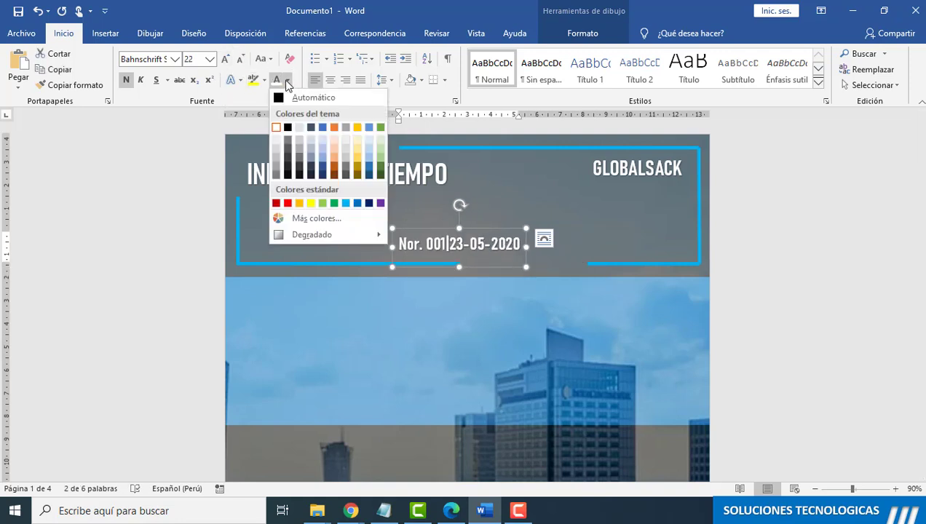
left_click(345, 203)
left_click_drag(441, 244, 506, 260)
left_click(240, 61)
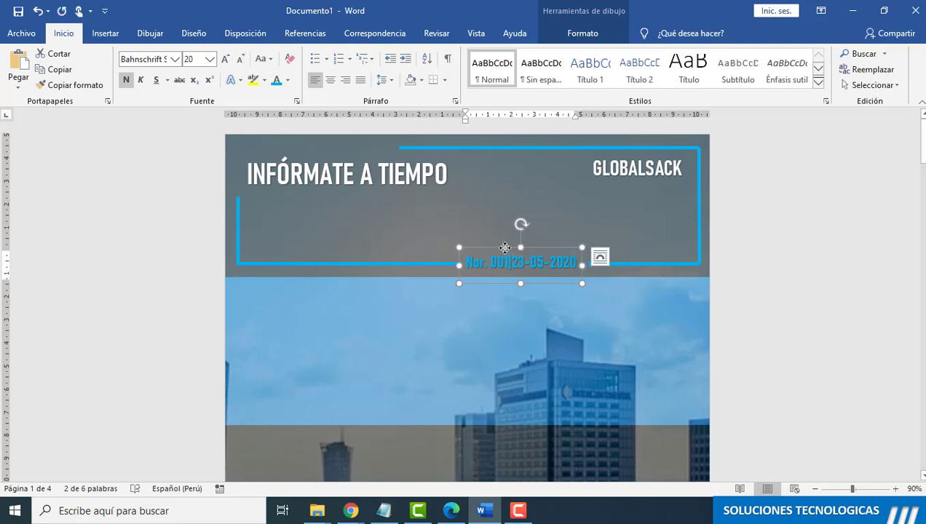
Step: Duplicate the "INFÓRMATE A TIEMPO" heading and place the copy in the middle of the blue band
left_click(338, 157)
key("ctrl+c")
key("ctrl+v")
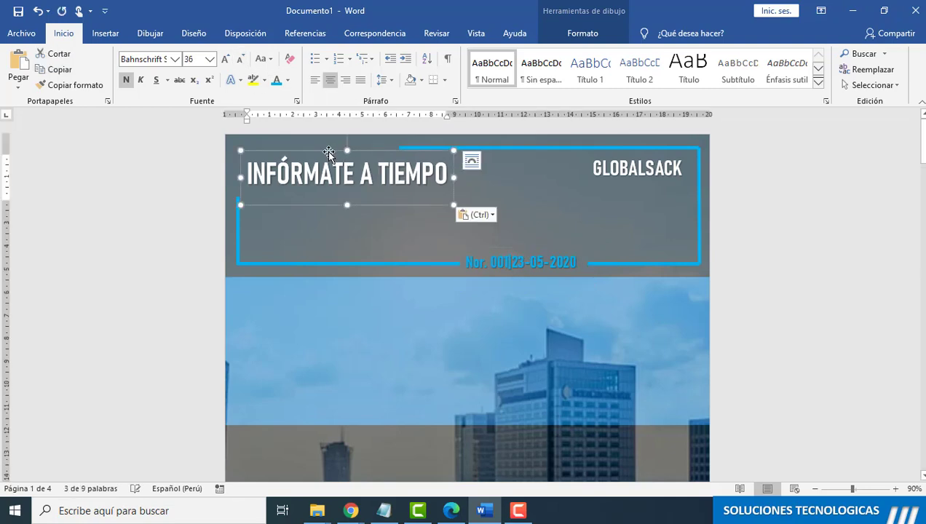
left_click_drag(330, 153, 424, 322)
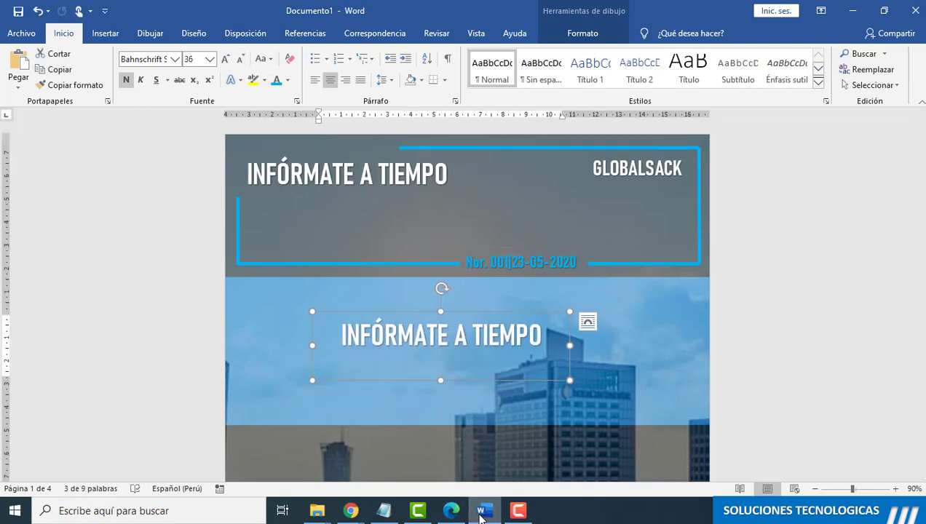
Step: Switch to the Notepad text, copy the title "LOGíSTICA Y PRODUCCIÓN" and return to the Word document
left_click(480, 512)
left_click_drag(398, 229, 278, 229)
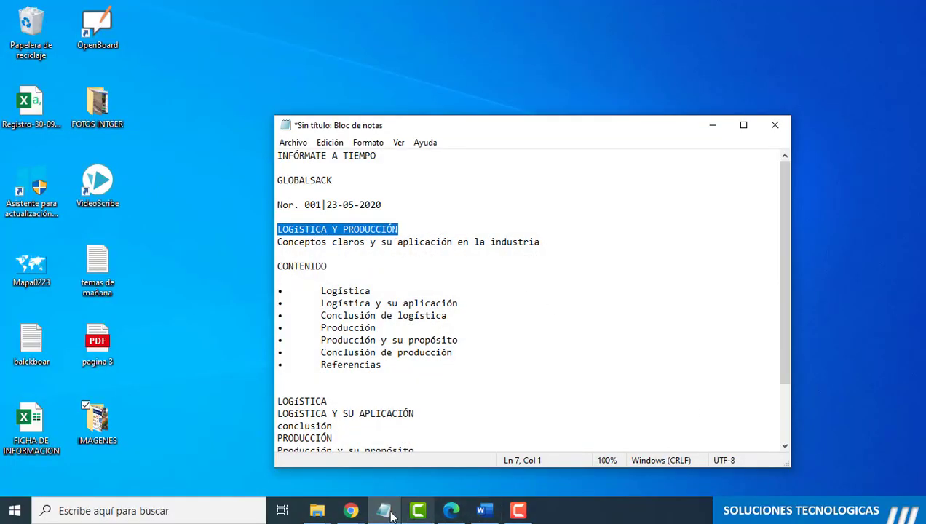
left_click_drag(351, 510, 420, 517)
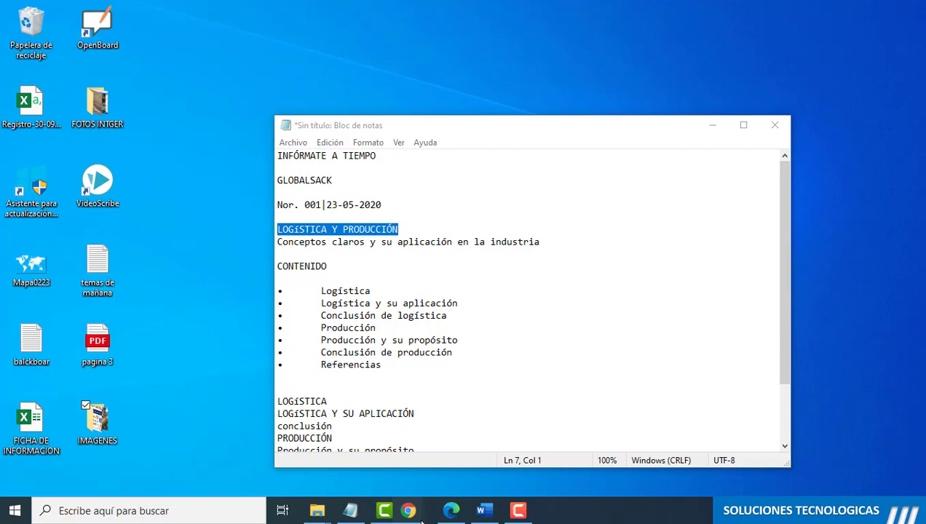
left_click(486, 516)
Step: Replace the text of the heading copy in the blue band with "LOGíSTICA Y PRODUCCIÓN"
left_click_drag(546, 333, 363, 334)
key("BackSpace")
key("ctrl+v")
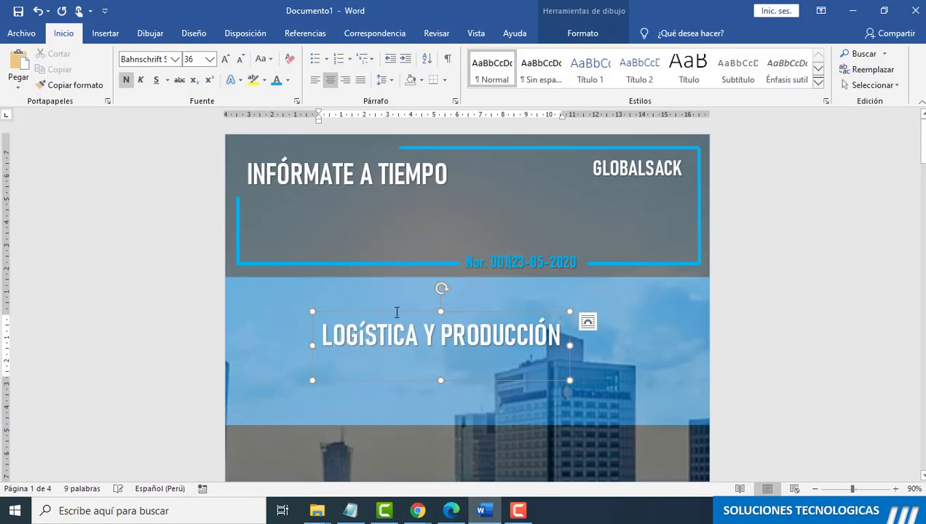
Step: Enlarge the blue band's title to 48 pt, widen its box to about 15.15 cm and center it in the band
left_click(405, 311)
left_click(227, 62)
left_click(226, 62)
left_click(226, 61)
left_click(241, 63)
left_click(241, 63)
left_click(241, 63)
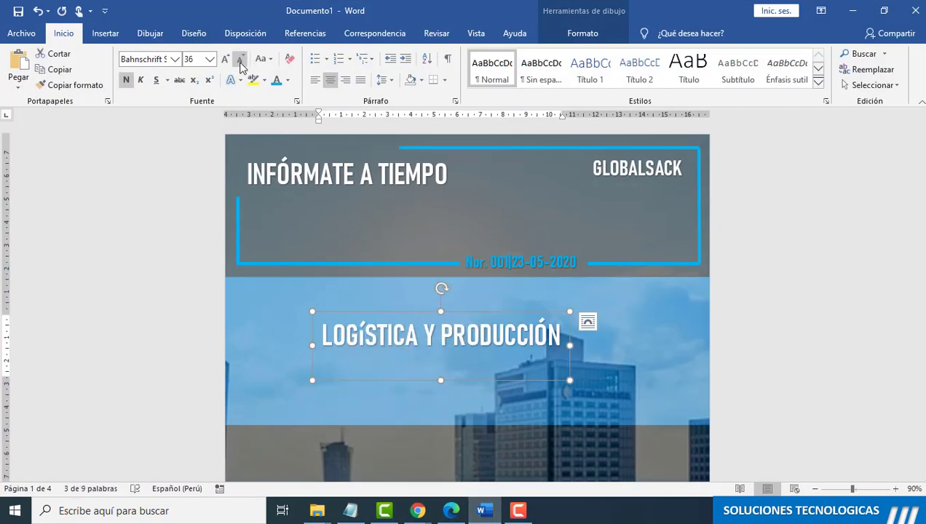
left_click(227, 58)
left_click(226, 58)
left_click(226, 58)
left_click_drag(570, 345, 664, 346)
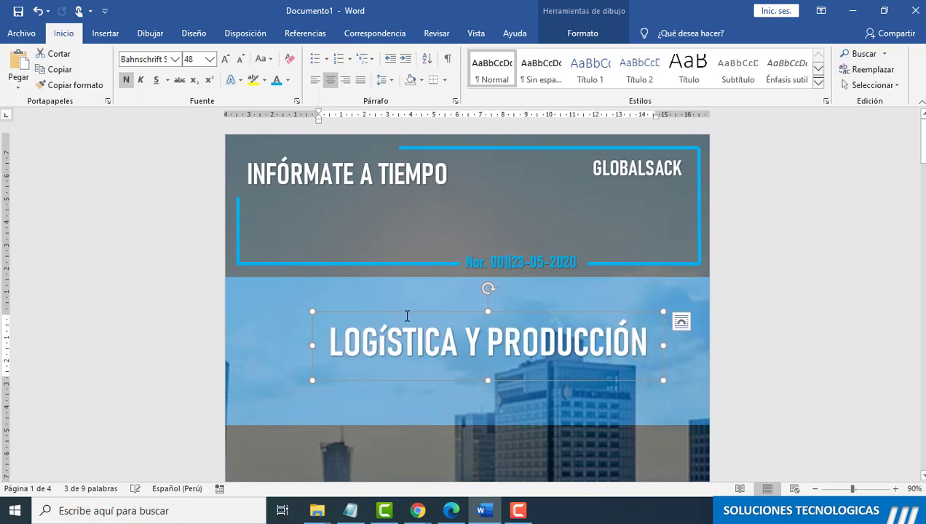
left_click_drag(406, 316, 387, 305)
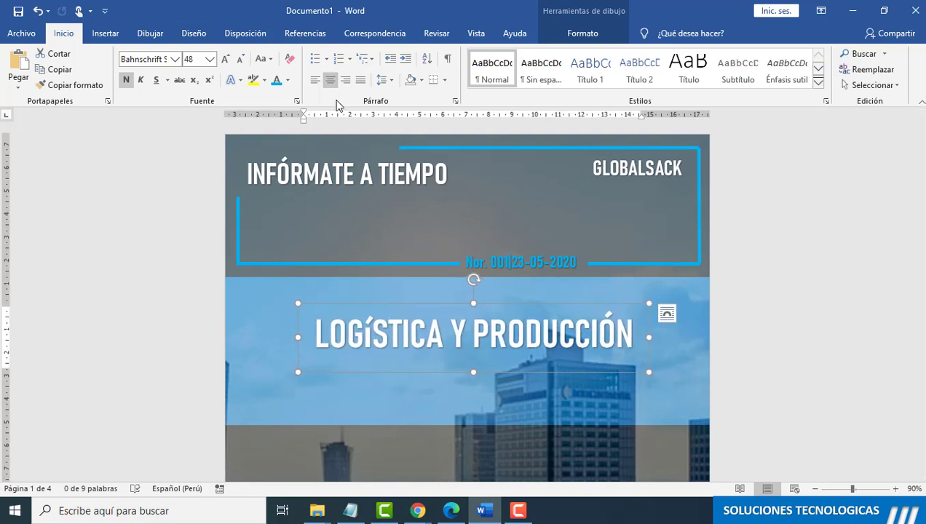
Step: Apply an outer shadow offset to the right to the "LOGíSTICA Y PRODUCCIÓN" title
left_click(615, 35)
left_click(310, 86)
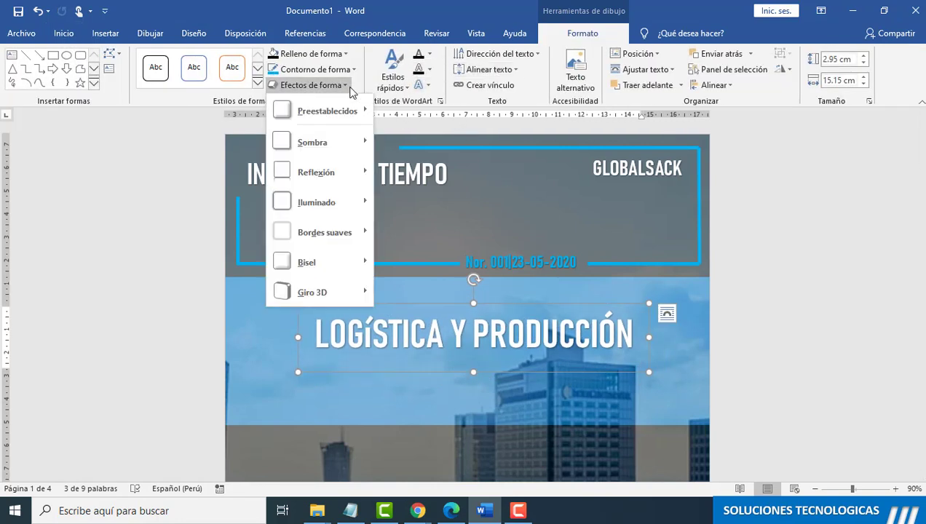
mouse_move(334, 140)
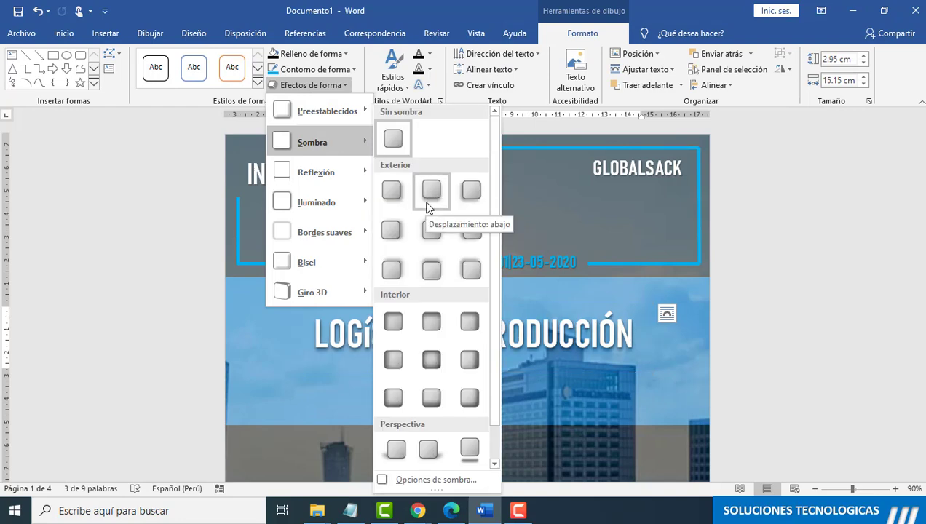
left_click(399, 232)
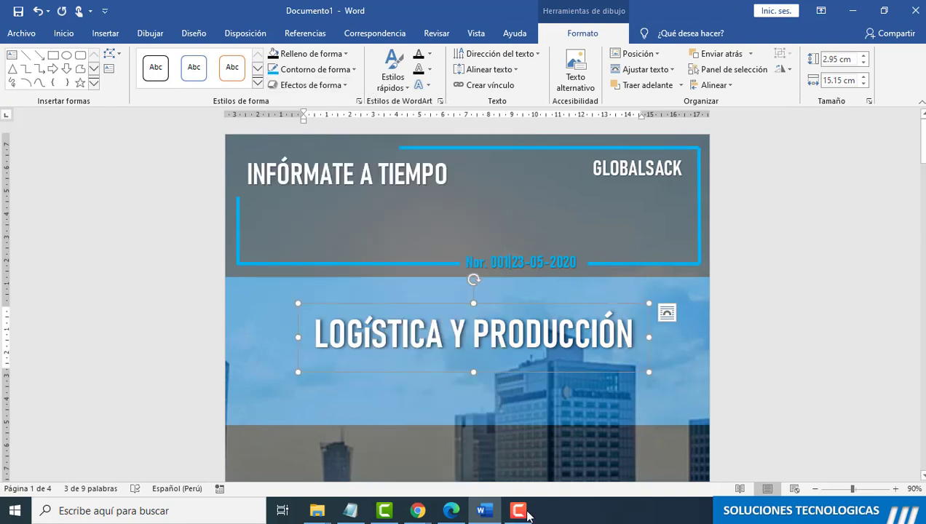
Step: Switch to the Notepad text, select the subtitle line "Conceptos claros y su aplicación en la industria" and return to the Word document
left_click(350, 511)
left_click_drag(542, 243, 364, 243)
left_click(260, 227)
Step: Duplicate the "LOGíSTICA Y PRODUCCIÓN" title and place the copy directly below it in the blue band
key("ctrl+v")
left_click_drag(410, 315, 401, 362)
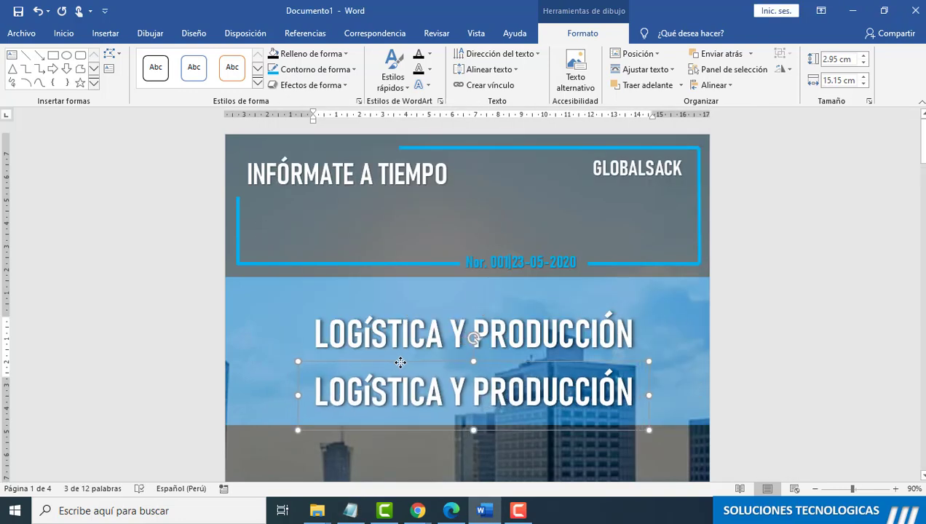
Step: Copy the subtitle from the Notepad text and replace the duplicated title with "Conceptos claros y su aplicación en la industria"
left_click(351, 511)
left_click(547, 256)
left_click_drag(542, 243, 264, 247)
left_click(264, 250)
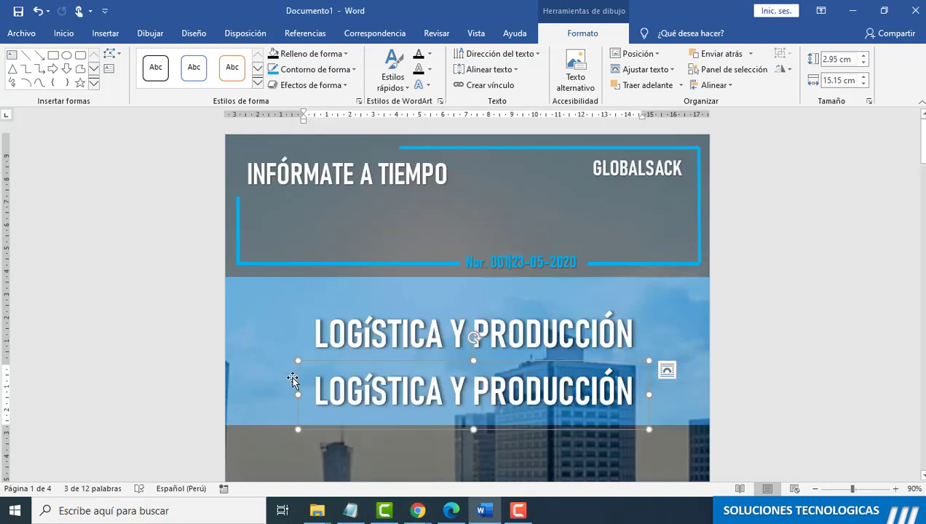
left_click_drag(630, 394, 341, 382)
key("ctrl+v")
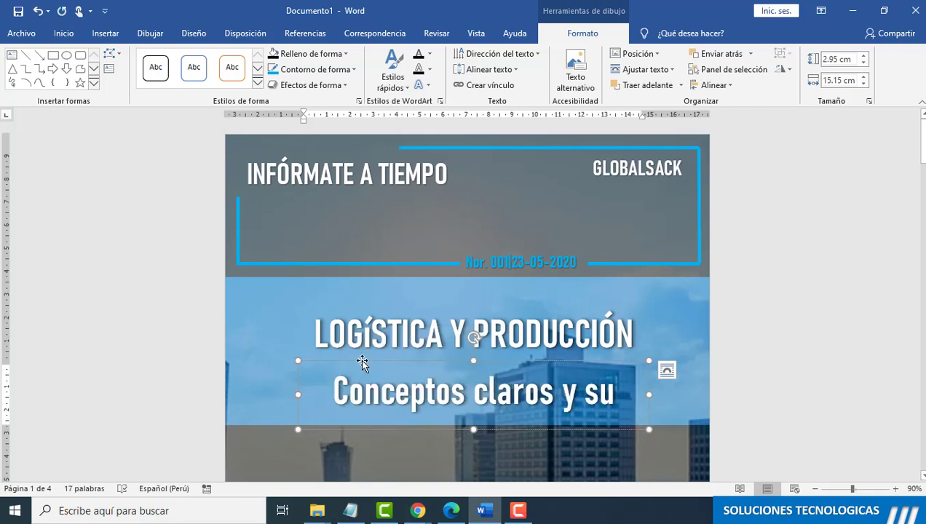
Step: Reduce the subtitle's font size to 20 pt and shift its text box slightly under the title
left_click(63, 33)
left_click(240, 58)
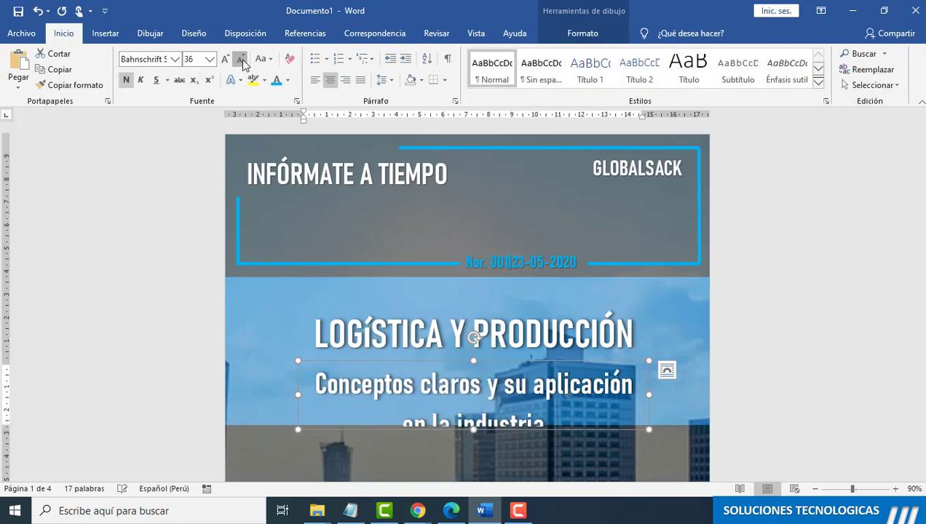
left_click(240, 58)
left_click(240, 58)
left_click(240, 58)
left_click(241, 58)
left_click(240, 59)
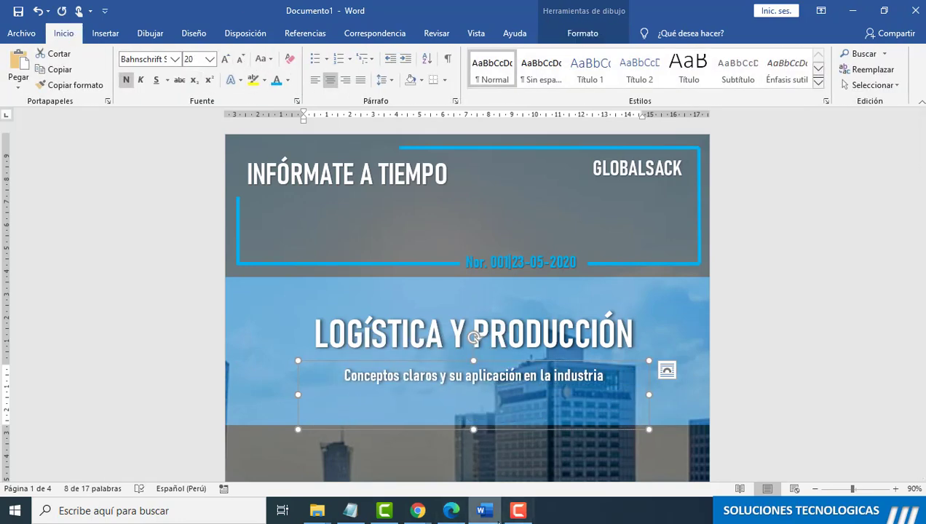
left_click_drag(408, 361, 418, 362)
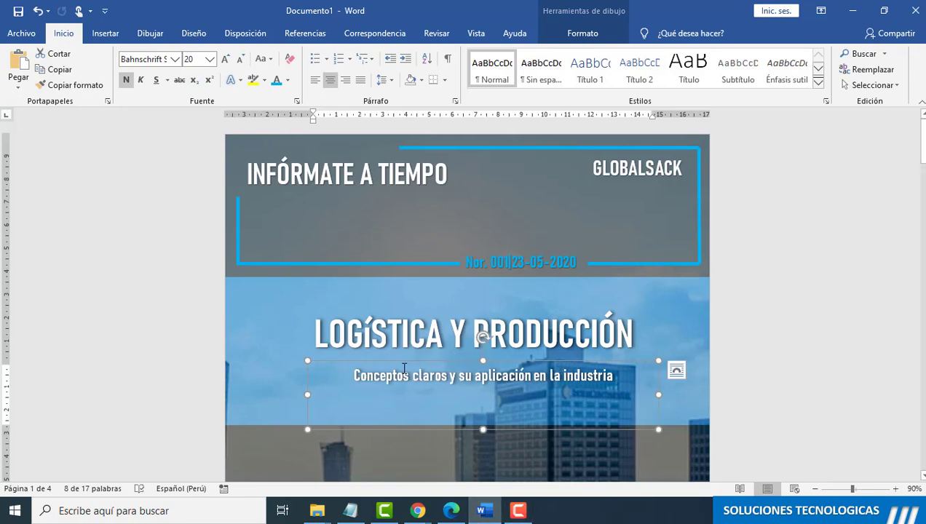
Step: Color the subtitle text black, shorten its box to one line and center it beneath the "LOGíSTICA Y PRODUCCIÓN" title
left_click_drag(611, 378, 315, 377)
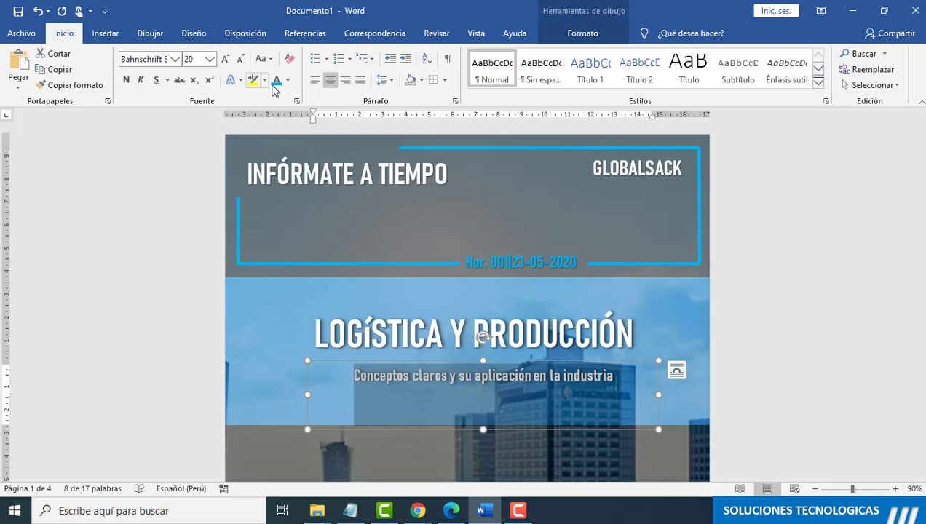
left_click(288, 80)
left_click(289, 126)
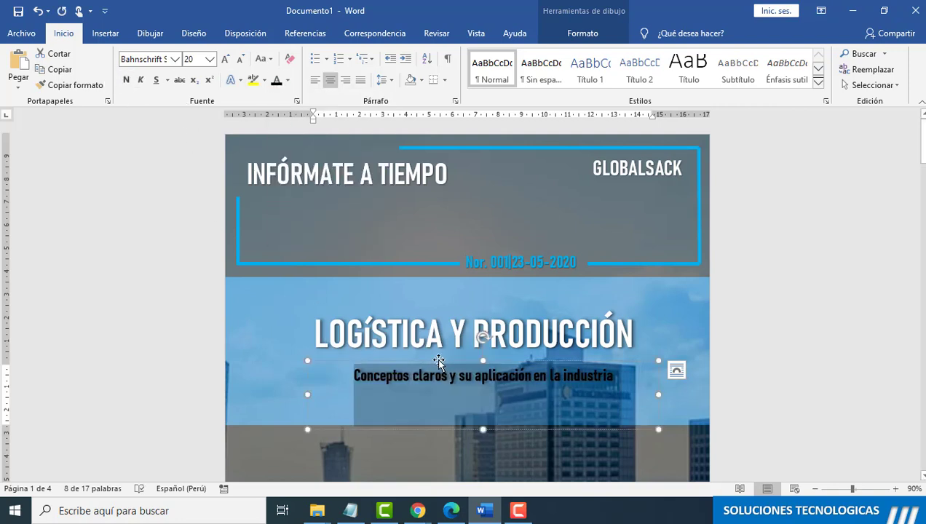
left_click_drag(484, 431, 479, 395)
left_click_drag(439, 359, 430, 358)
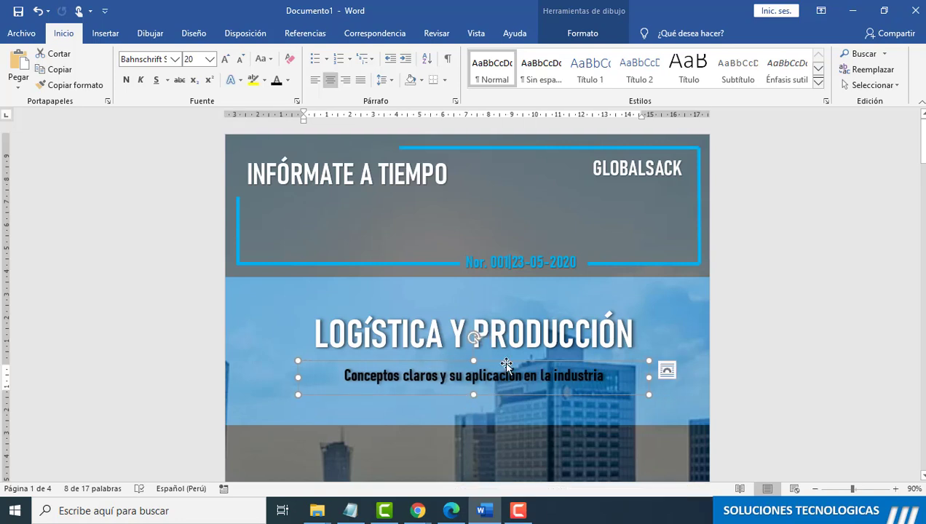
Step: Try to insert the IMAGEN02 picture from the IMAGENES folder directly on the cover page
scroll(439, 397, "down", 2)
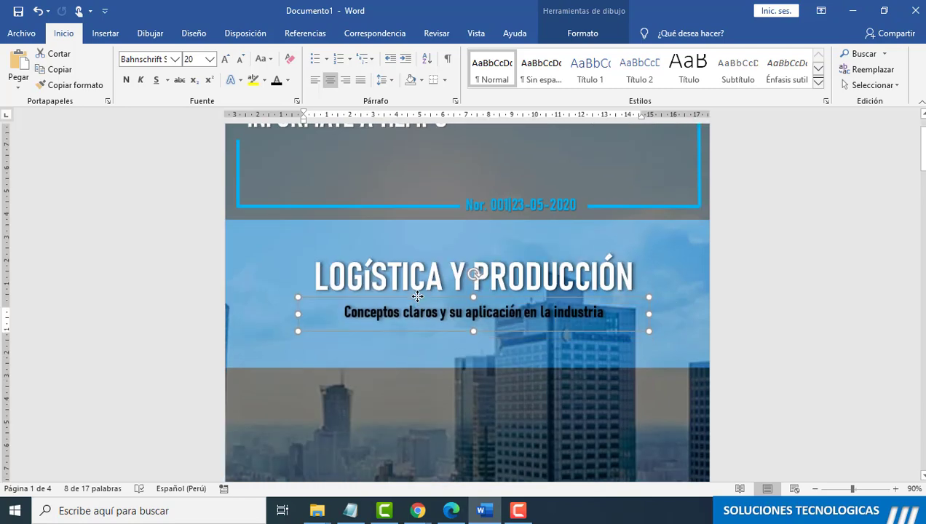
scroll(511, 391, "down", 5)
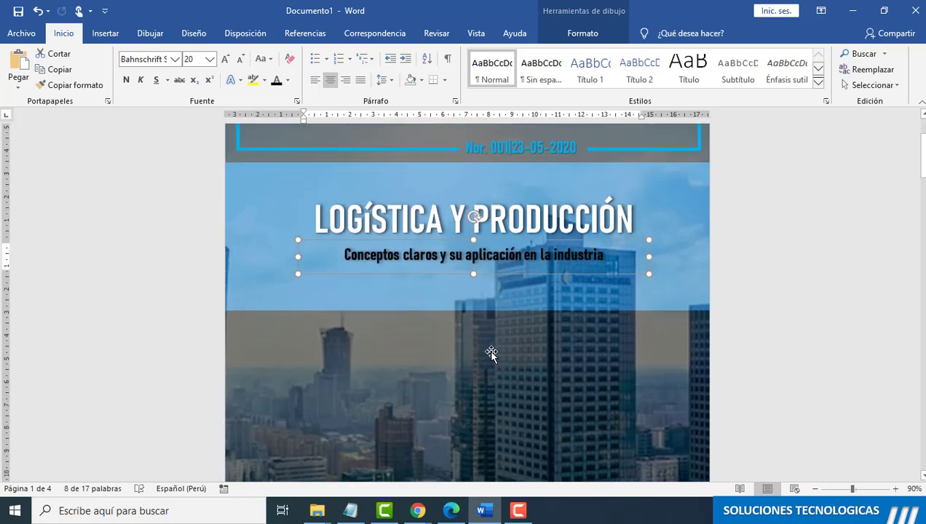
left_click(105, 33)
left_click(155, 77)
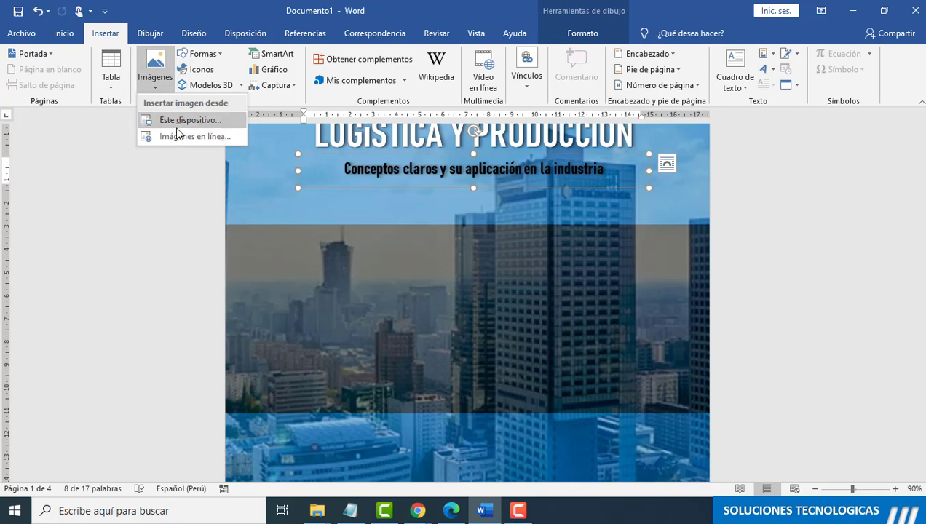
left_click(197, 121)
left_click(250, 135)
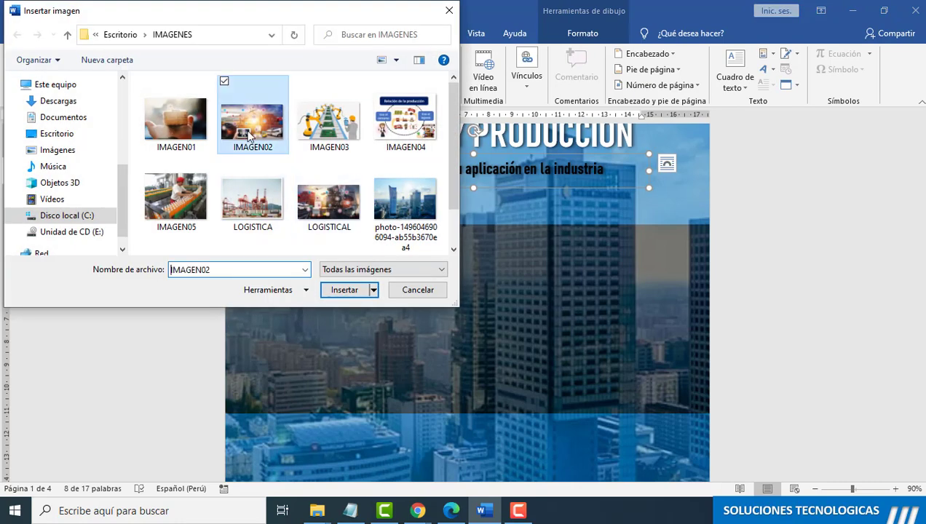
left_click(344, 289)
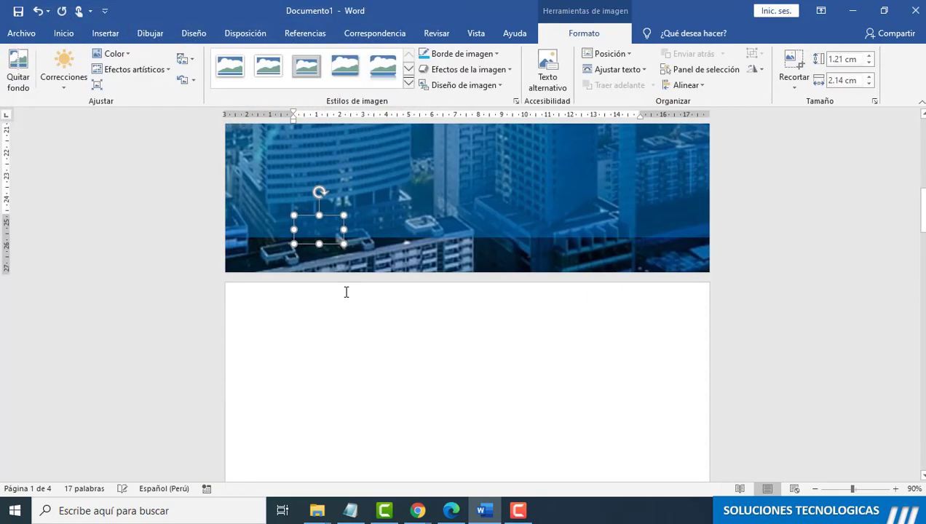
left_click(307, 233)
left_click(309, 219)
right_click(309, 220)
left_click(269, 332)
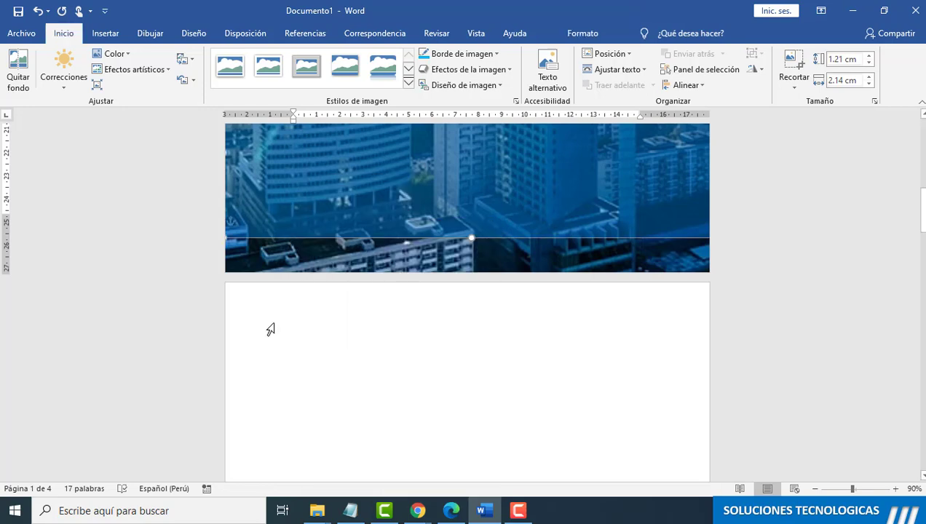
Step: Insert the IMAGEN02 picture from the IMAGENES folder on the blank second page
scroll(268, 331, "up", 5)
scroll(383, 403, "down", 6)
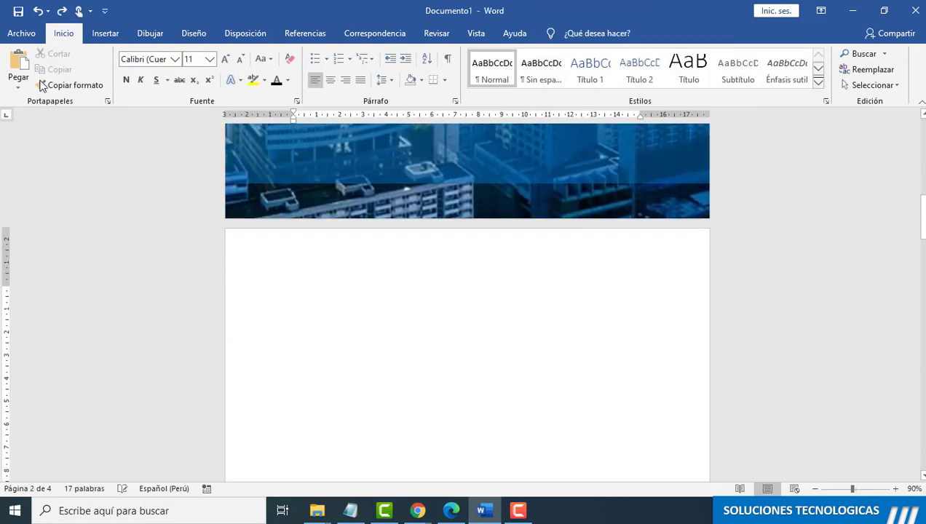
left_click(105, 33)
left_click(164, 85)
left_click(173, 120)
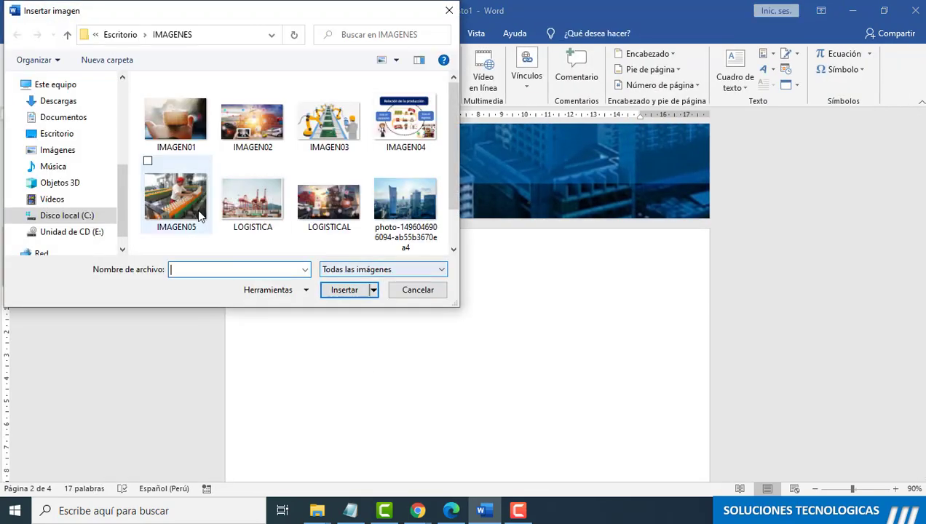
left_click(252, 121)
left_click(344, 289)
Step: Change the inserted picture's text wrapping so it can move freely and place it on the cover page
right_click(399, 279)
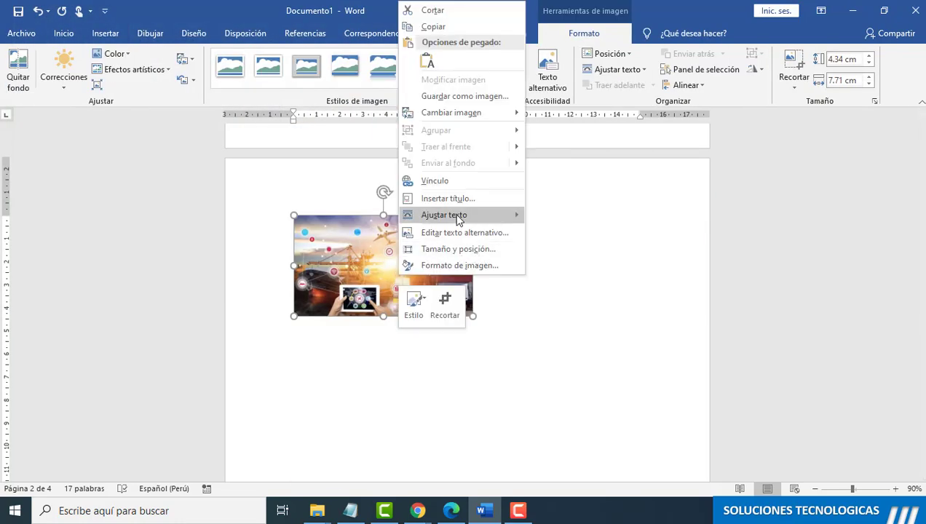
mouse_move(458, 217)
left_click(544, 235)
scroll(476, 291, "up", 3)
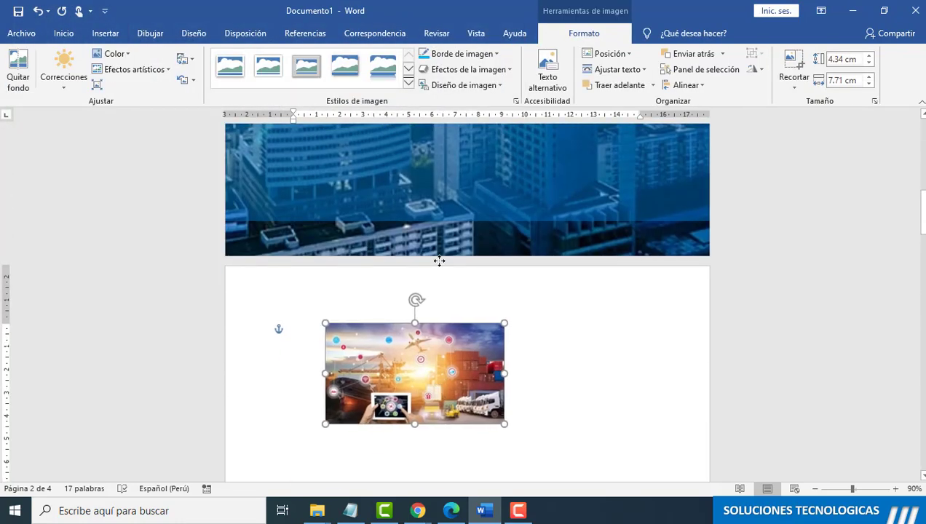
left_click_drag(439, 261, 387, 415)
Step: Apply the simple white frame picture style to the IMAGEN02 picture and position it within the gray band's left half
scroll(388, 324, "down", 3)
left_click(409, 84)
left_click(230, 69)
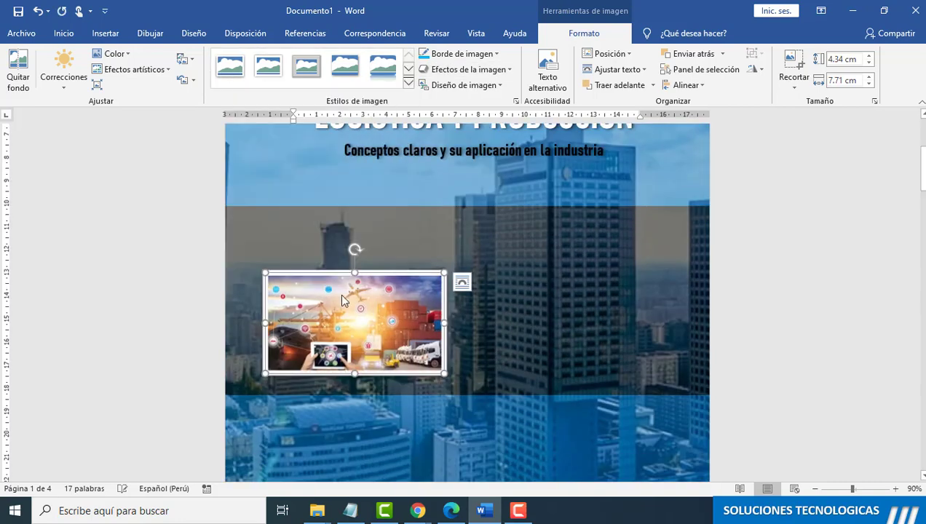
left_click_drag(374, 320, 373, 306)
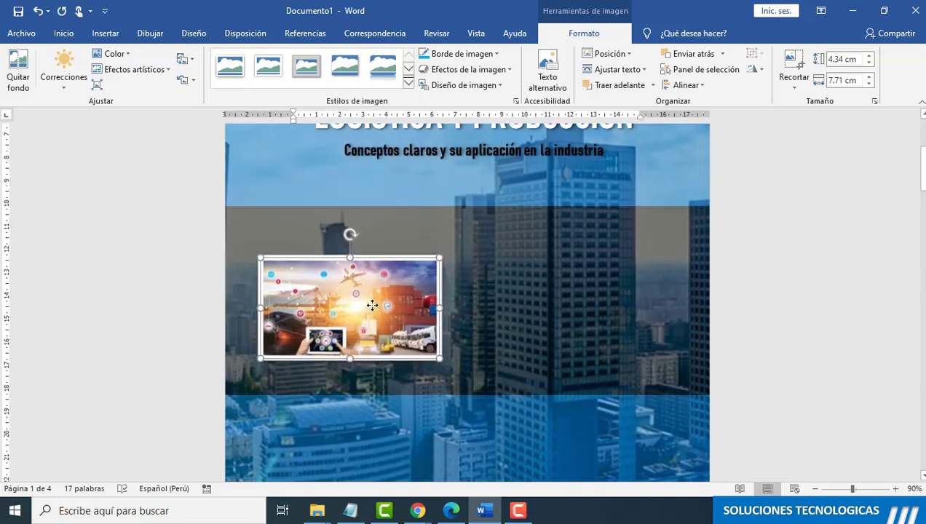
Step: Set the picture's border thickness to 3 pt, tilt the picture slightly counterclockwise and nudge it upward in the gray band
left_click(495, 56)
mouse_move(473, 208)
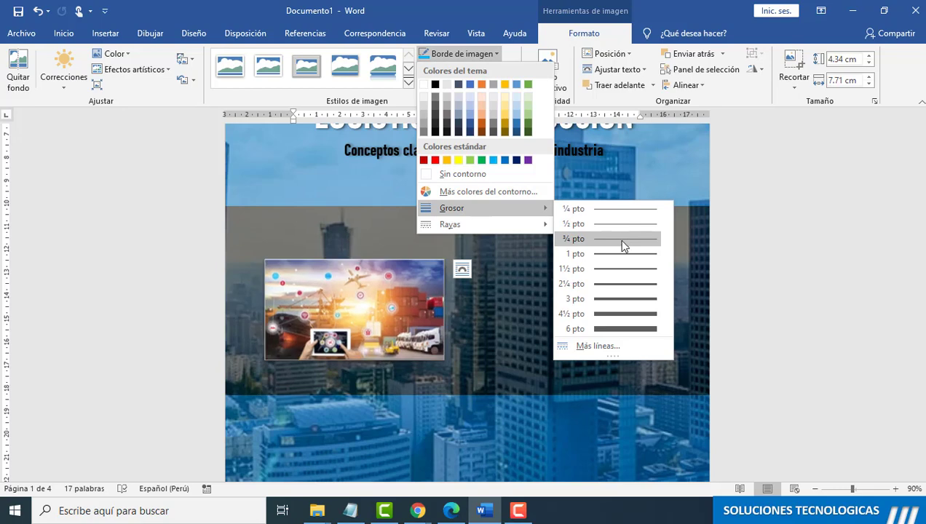
left_click(615, 297)
left_click_drag(356, 238, 340, 238)
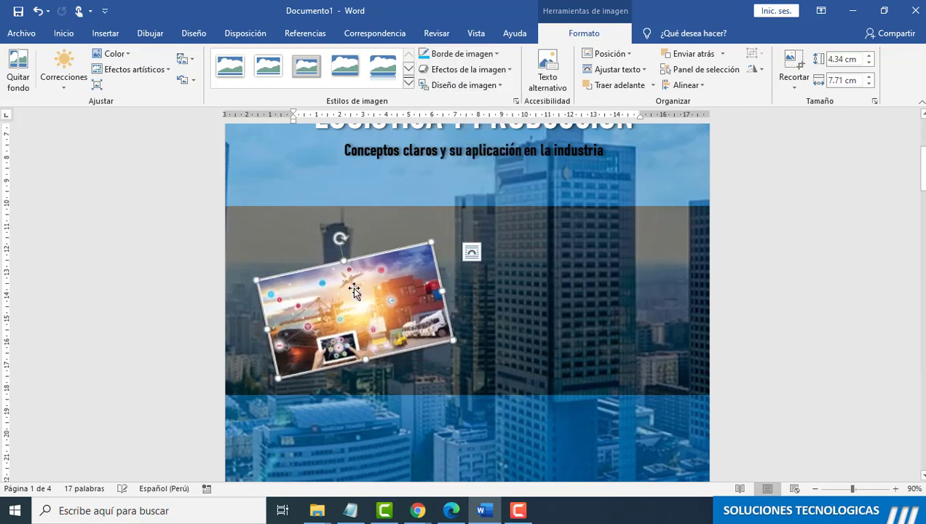
left_click_drag(353, 291, 353, 282)
Step: Duplicate the semi-transparent gray band and narrow the copy to a box around the tilted picture
left_click(507, 318)
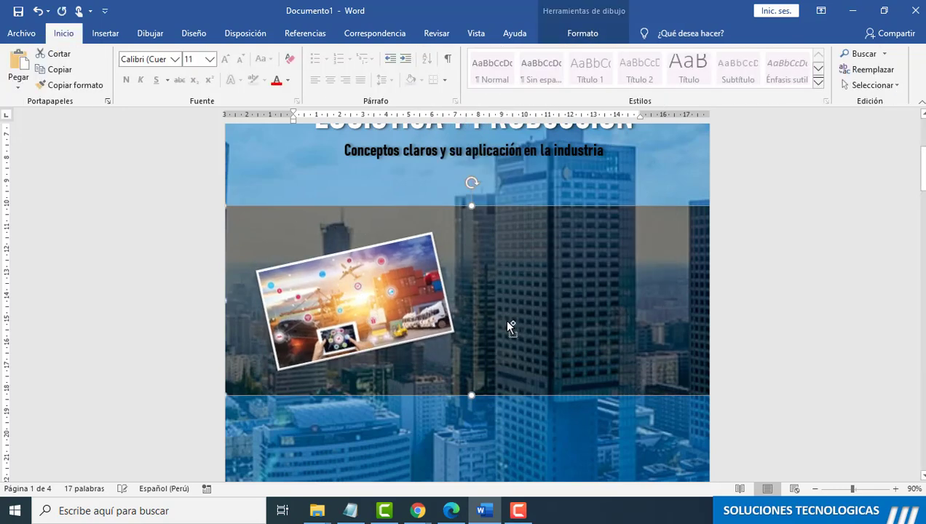
left_click_drag(503, 318, 479, 302)
left_click_drag(240, 293, 294, 291)
left_click_drag(577, 293, 461, 293)
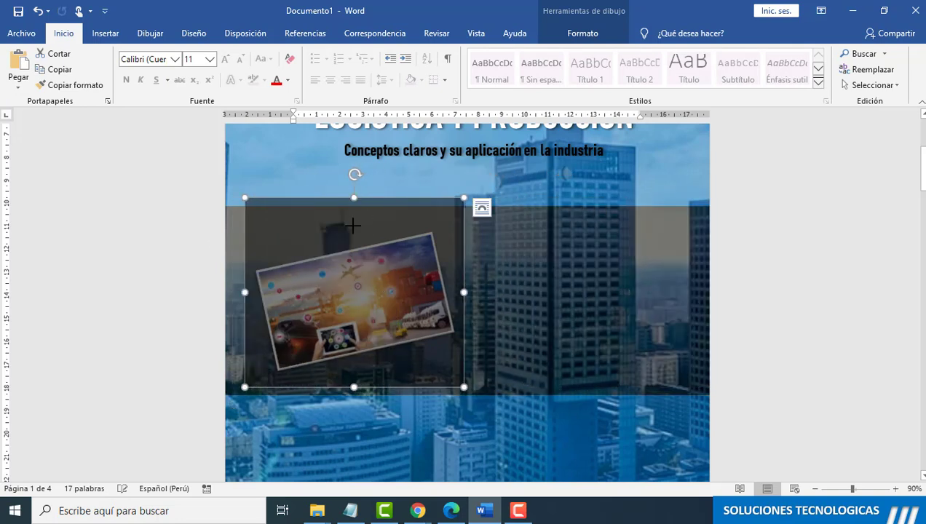
Step: Rotate the dark rectangle to match the picture's tilt and resize its sides to fit the picture's edges
left_click_drag(354, 197, 337, 232)
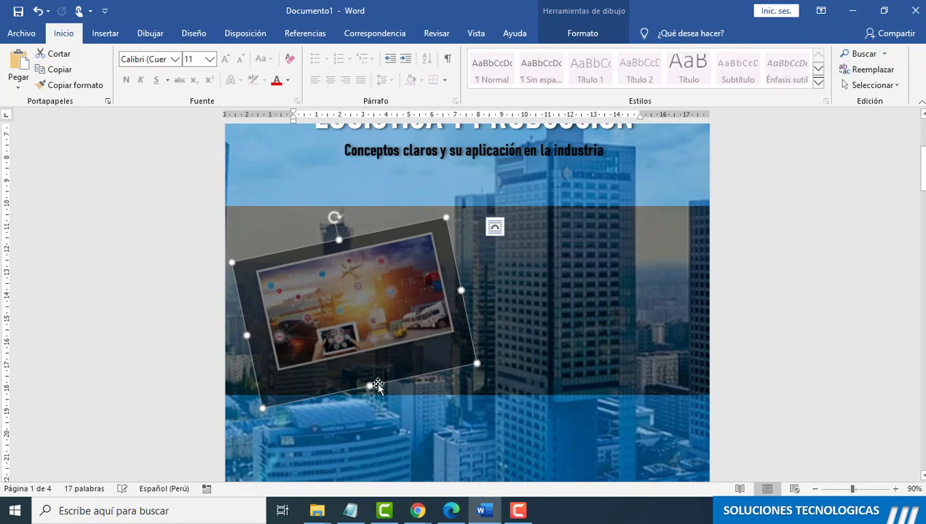
left_click_drag(377, 386, 370, 358)
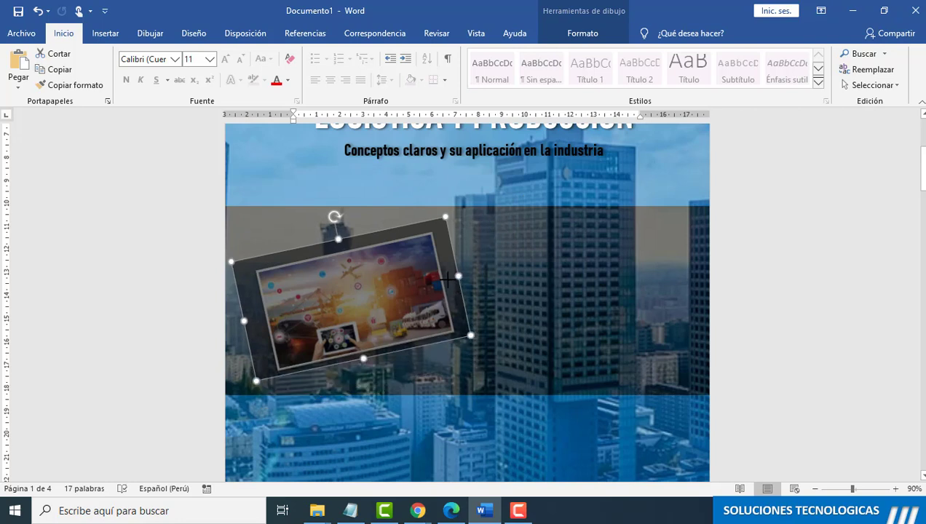
left_click_drag(447, 278, 436, 285)
left_click_drag(338, 239, 332, 251)
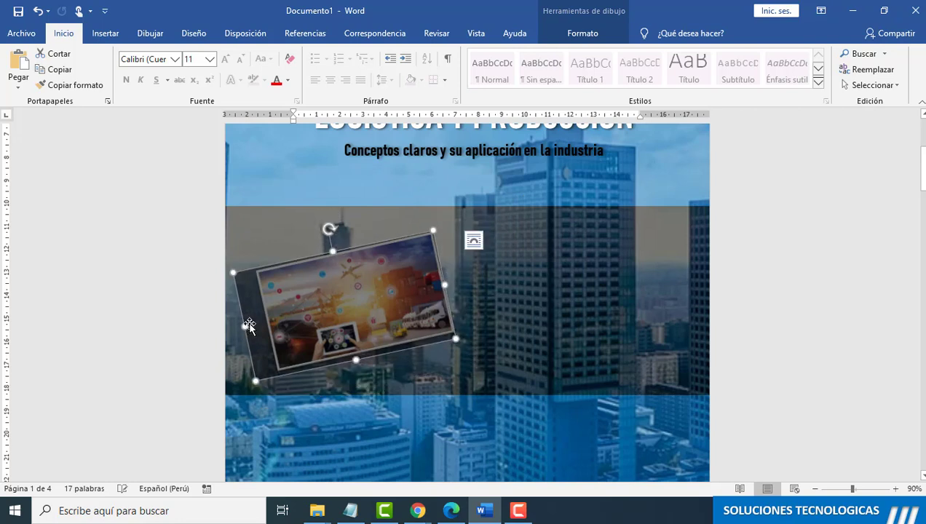
left_click_drag(249, 327, 263, 326)
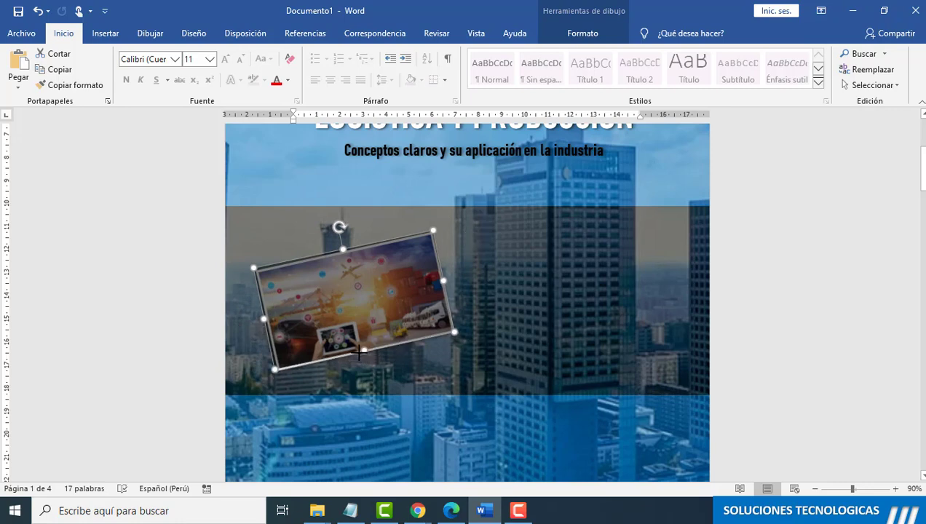
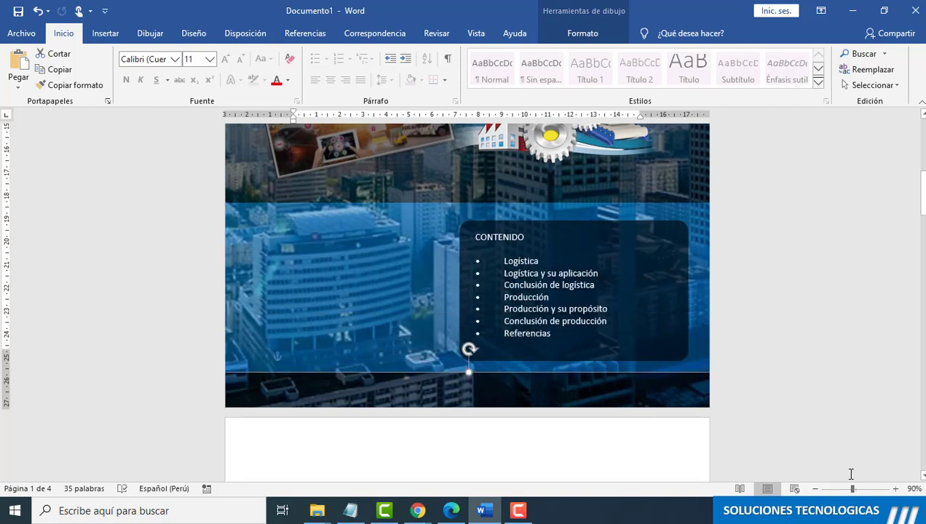
Step: Set the fill transparency of the dark strip at the foot of the cover page to 30%
scroll(829, 353, "down", 1)
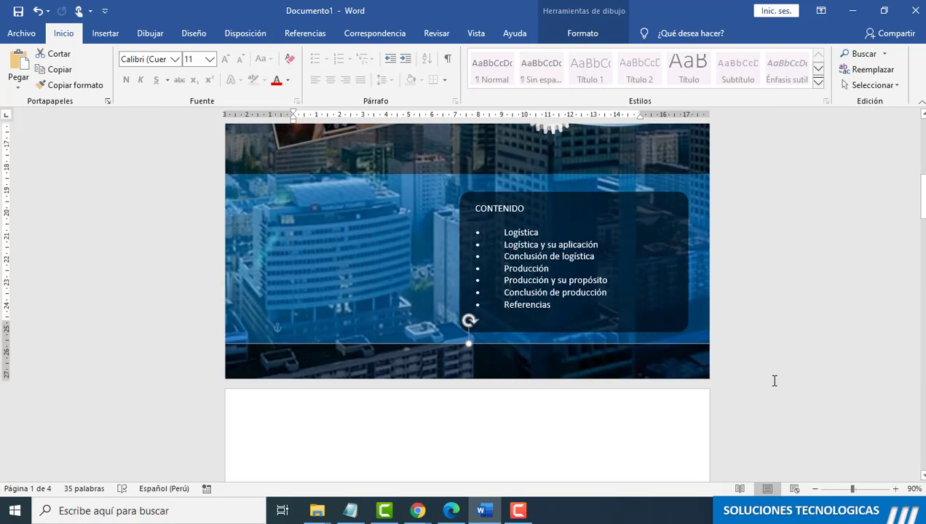
right_click(643, 369)
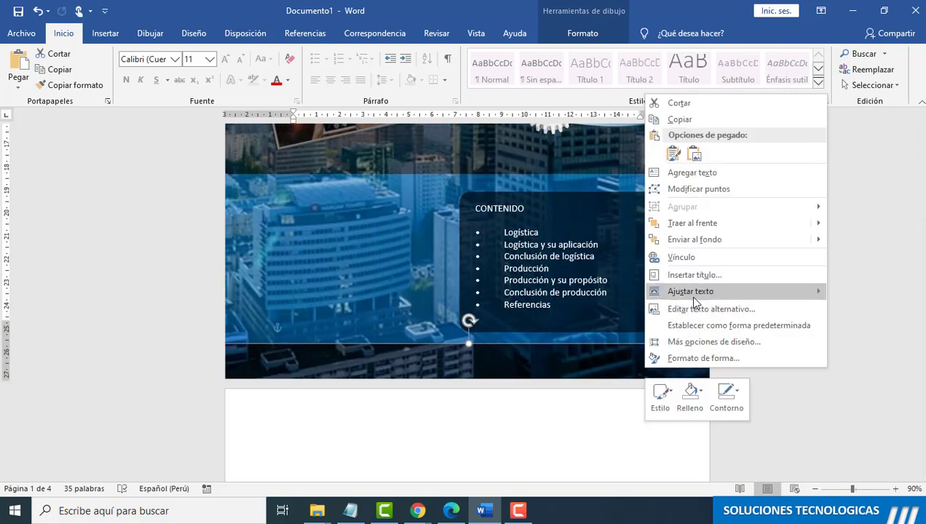
left_click(738, 355)
left_click(787, 311)
type("40")
key("Return")
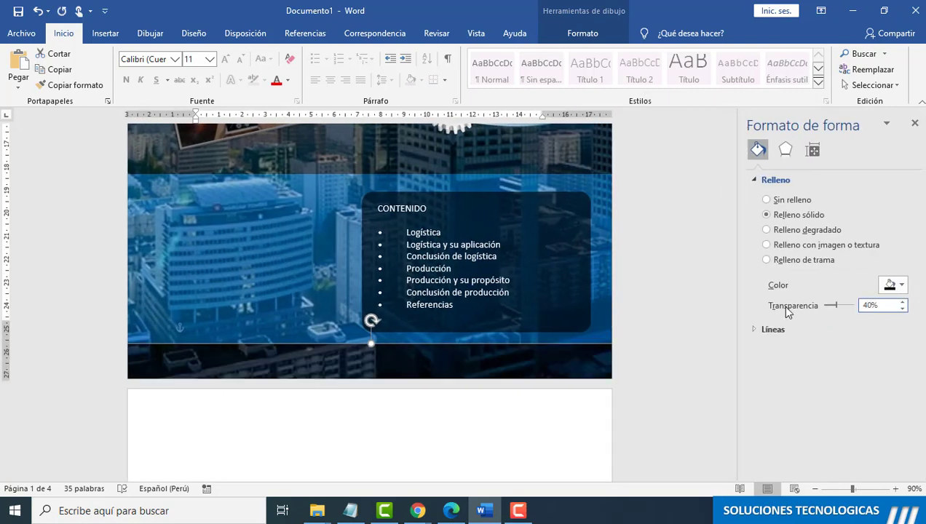
type("30")
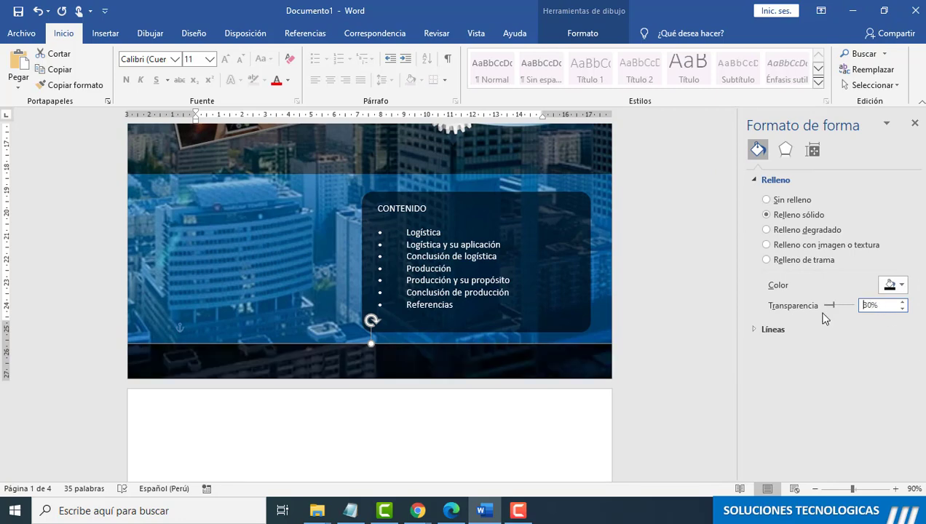
left_click(914, 123)
Step: Switch to the icon library app, show the Windows 10 icon pack and set the icon colour to teal
left_click(724, 510)
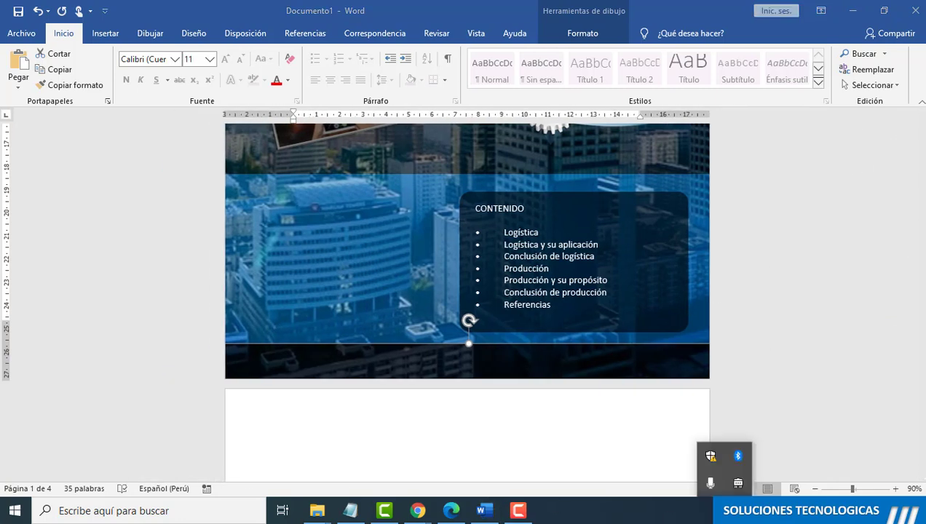
left_click(738, 483)
left_click(562, 247)
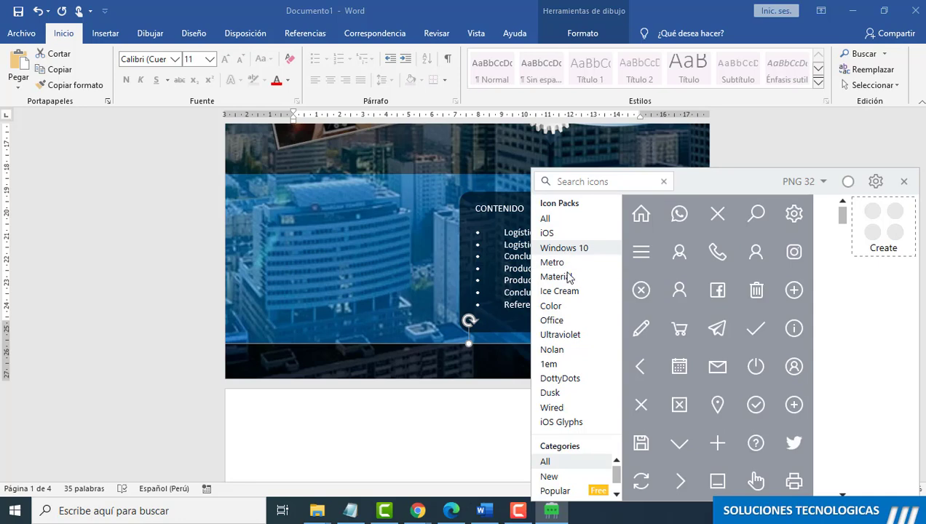
left_click(569, 278)
left_click(582, 249)
left_click(847, 182)
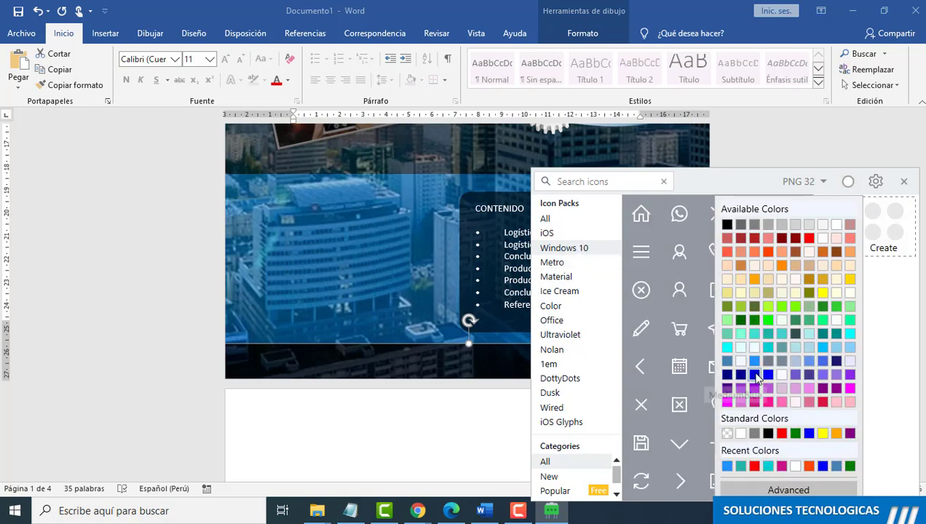
left_click(768, 334)
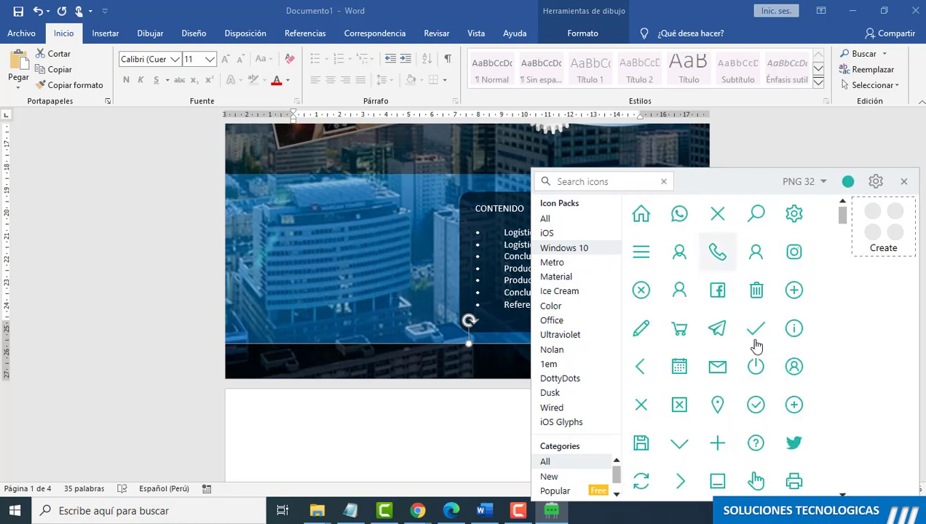
Step: Insert the teal phone icon into the blank page below the cover and change its text wrapping so it can move freely
left_click(408, 342)
scroll(407, 342, "down", 3)
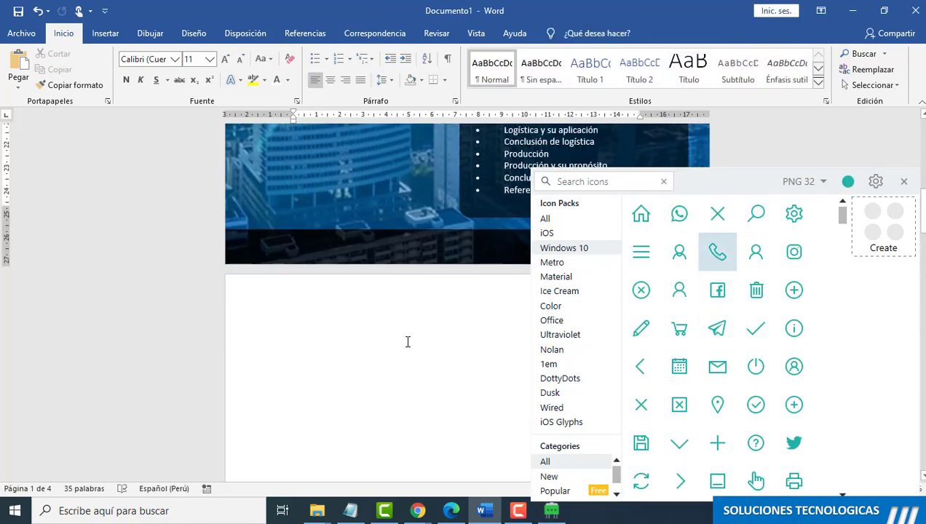
scroll(421, 358, "down", 3)
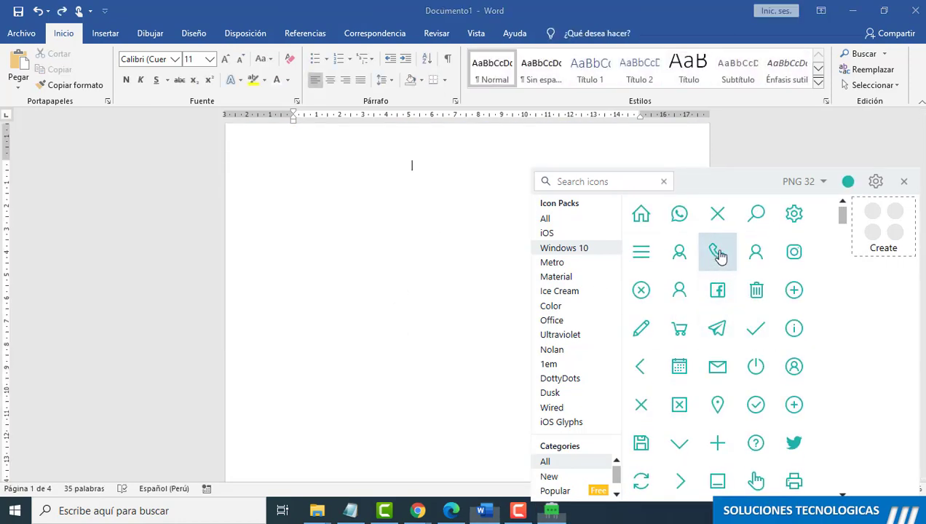
left_click_drag(716, 250, 455, 306)
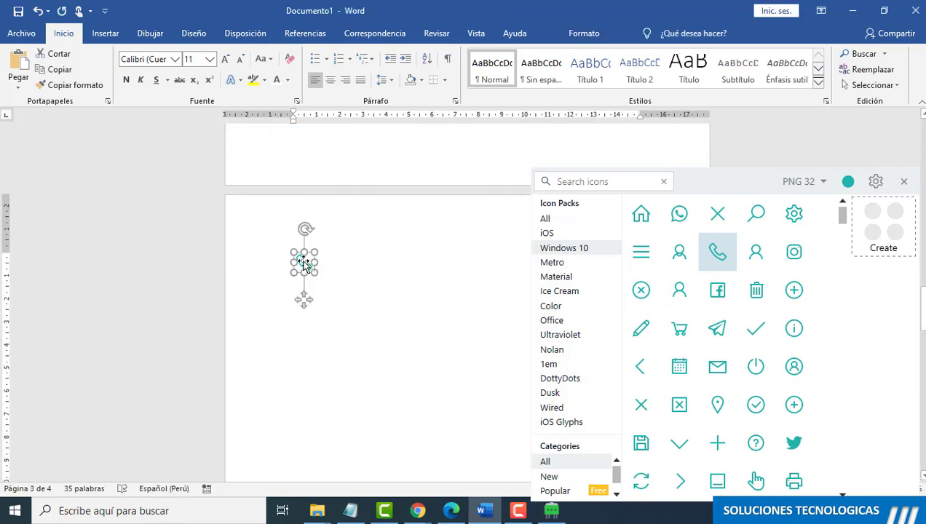
right_click(306, 270)
mouse_move(388, 435)
left_click(474, 316)
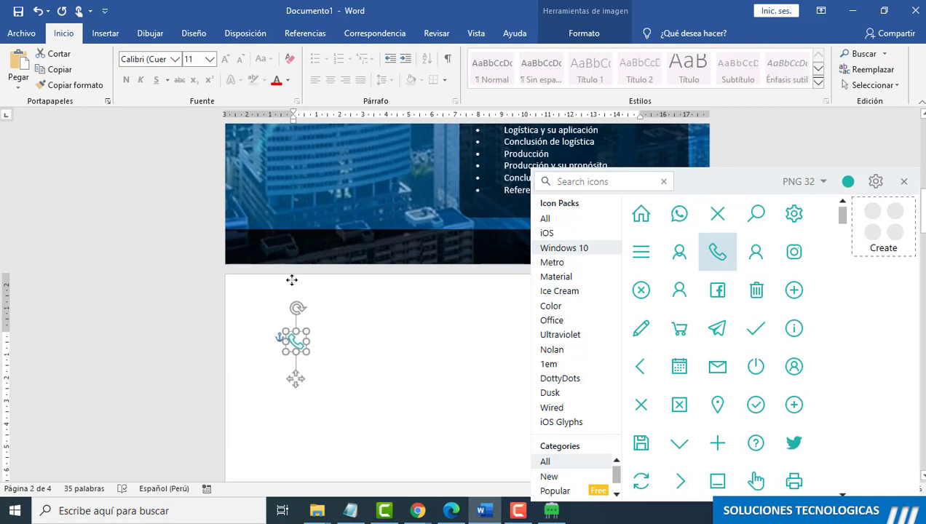
Step: Place the phone icon in front of the text and move it to the left end of the cover's bottom dark strip
right_click(304, 340)
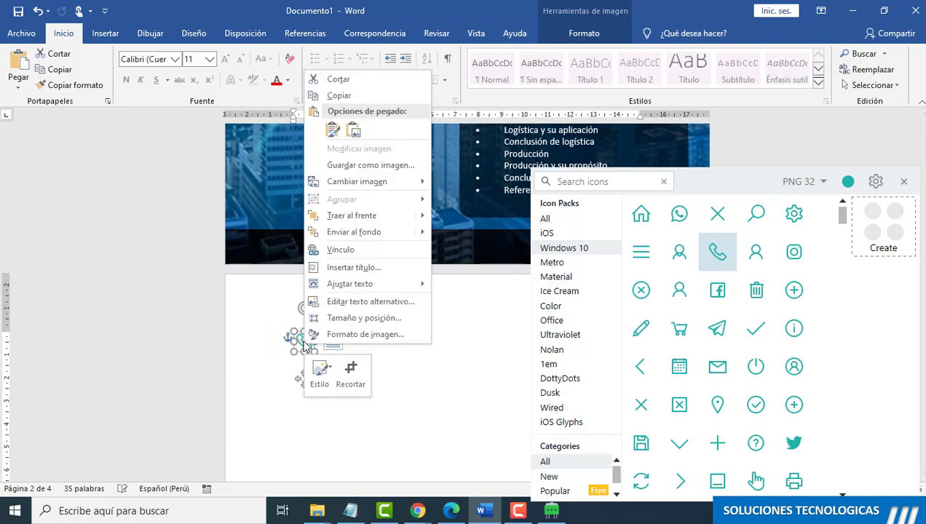
mouse_move(364, 283)
left_click(483, 437)
left_click_drag(305, 321, 272, 243)
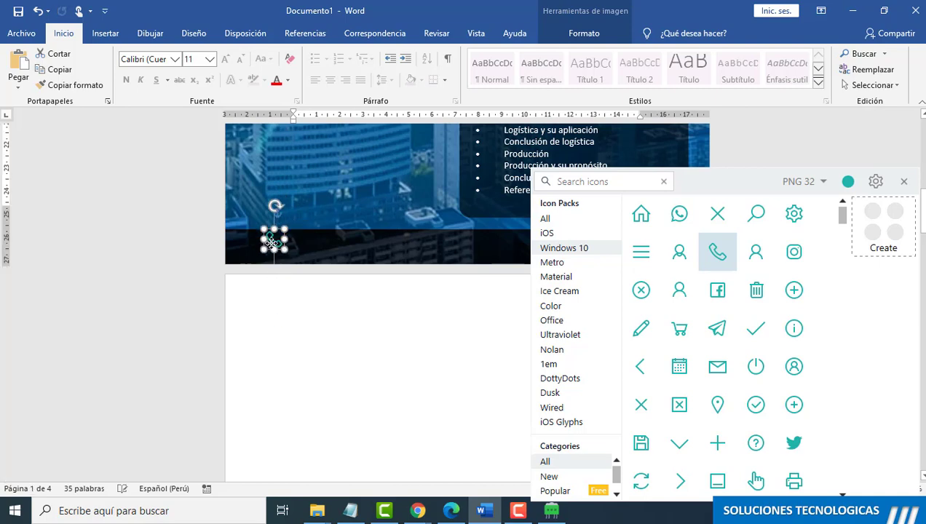
left_click(326, 327)
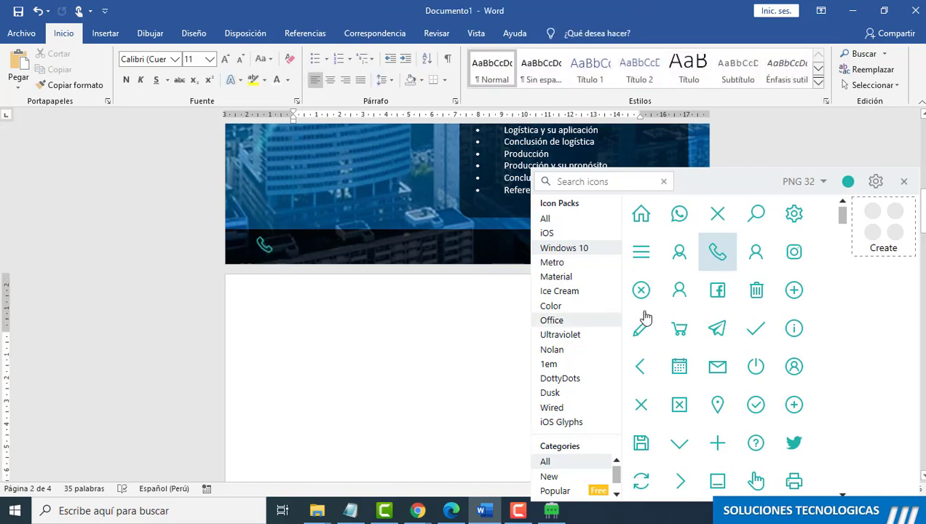
Step: Find the globe-with-cursor icon in the icon library, insert it into the document and change its text wrapping
scroll(808, 364, "down", 10)
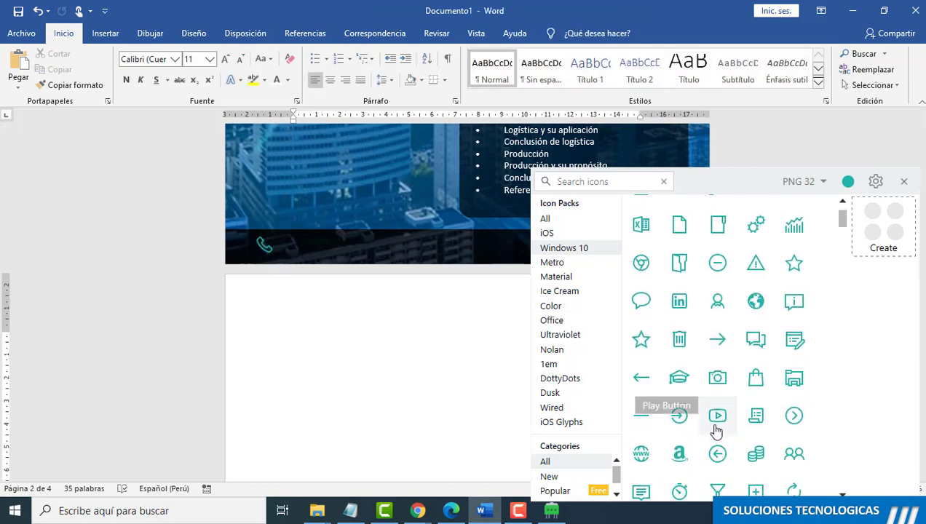
scroll(721, 422, "down", 5)
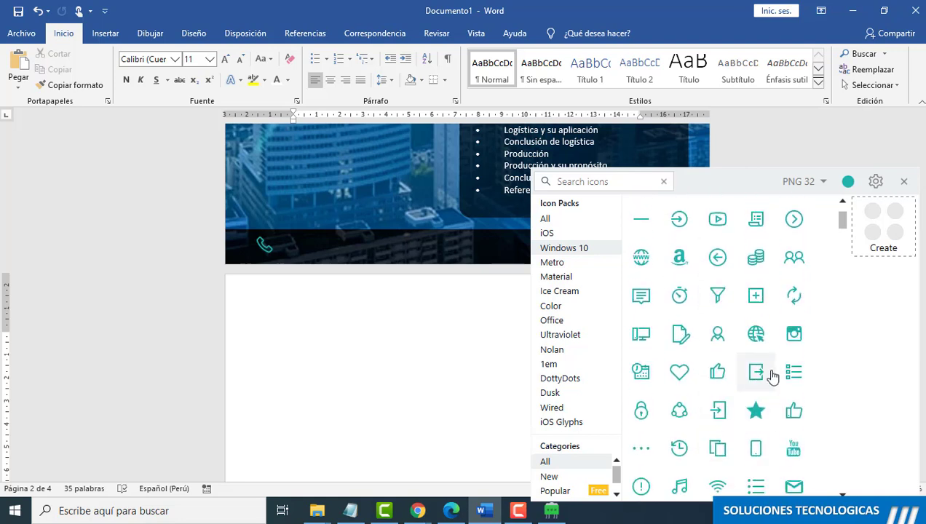
left_click_drag(755, 333, 430, 354)
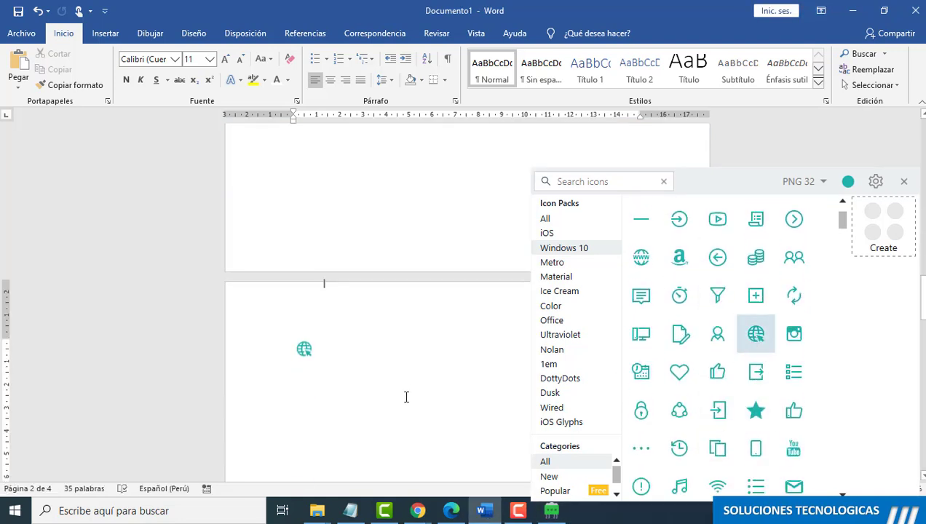
right_click(304, 351)
mouse_move(349, 291)
left_click(465, 309)
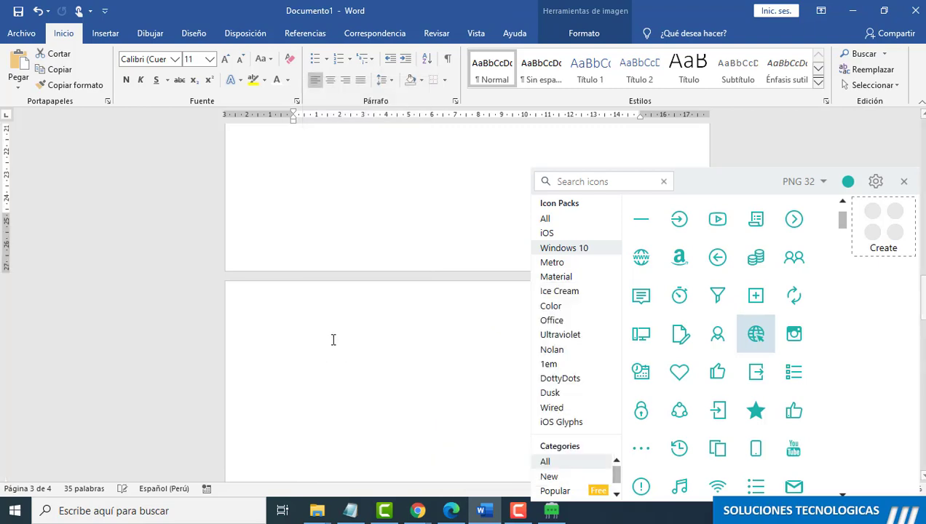
Step: Place the globe icon in front of the text on the right part of the dark strip, and nudge the phone icon slightly right
scroll(357, 338, "up", 4)
right_click(306, 255)
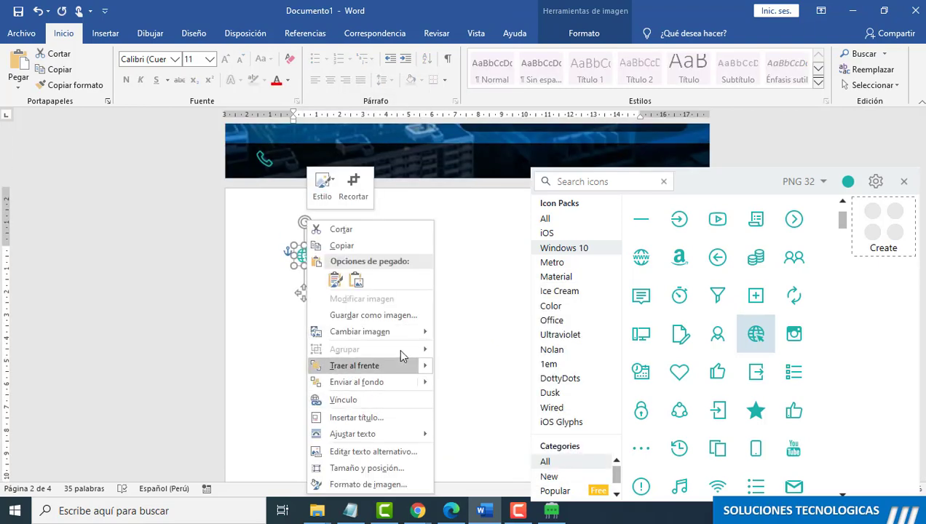
mouse_move(393, 435)
left_click(495, 451)
scroll(339, 373, "up", 4)
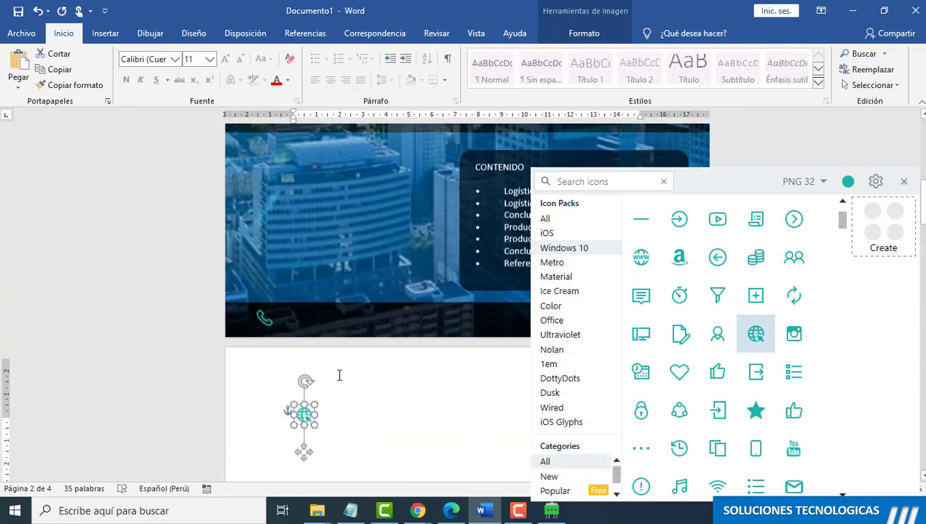
left_click_drag(305, 433, 566, 331)
left_click(903, 181)
left_click_drag(270, 336, 280, 337)
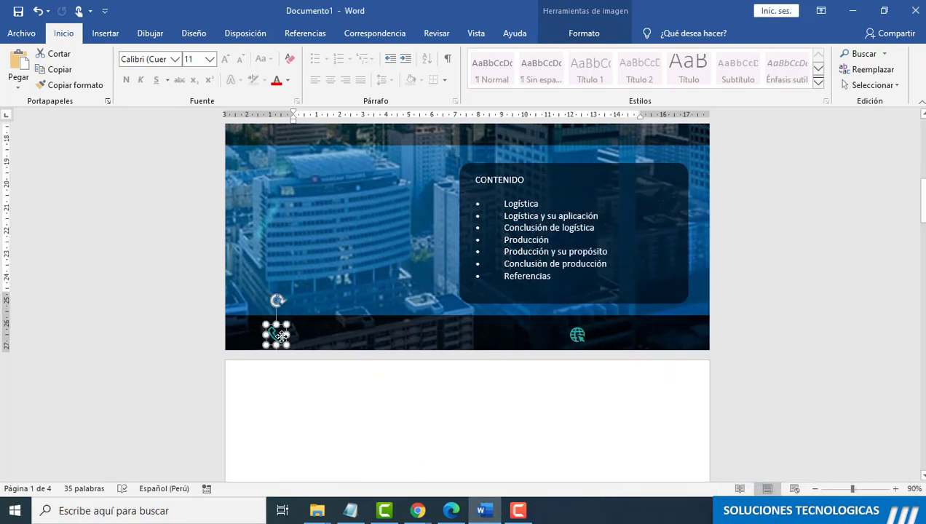
Step: Duplicate the LOGÍSTICA Y PRODUCCIÓN title box, move the copy to the bottom dark strip and replace its text with the contact phone number
scroll(359, 259, "up", 6)
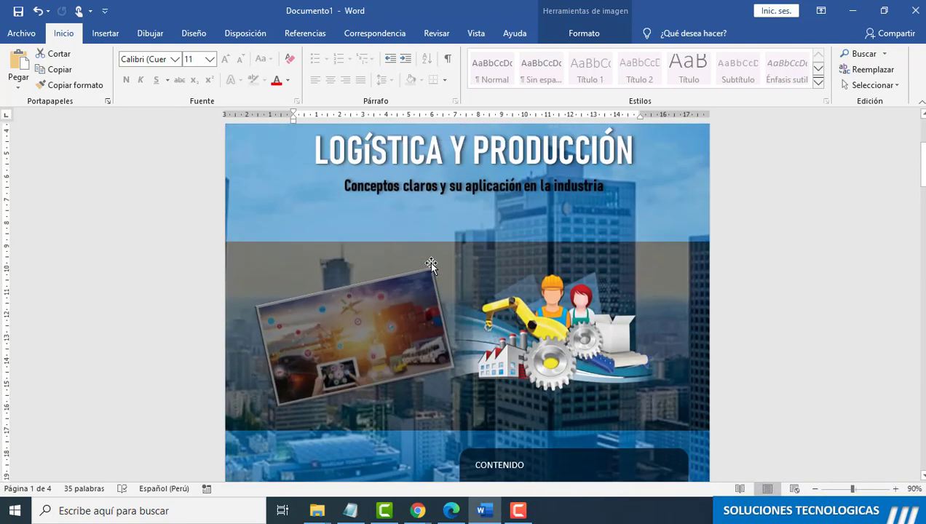
left_click(373, 209)
key("ctrl+v")
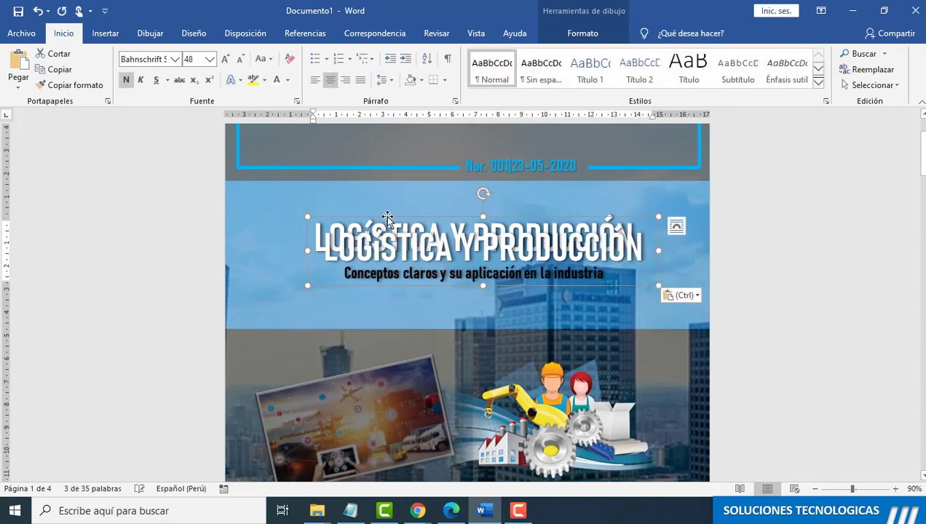
left_click_drag(386, 216, 355, 243)
left_click_drag(355, 140, 362, 360)
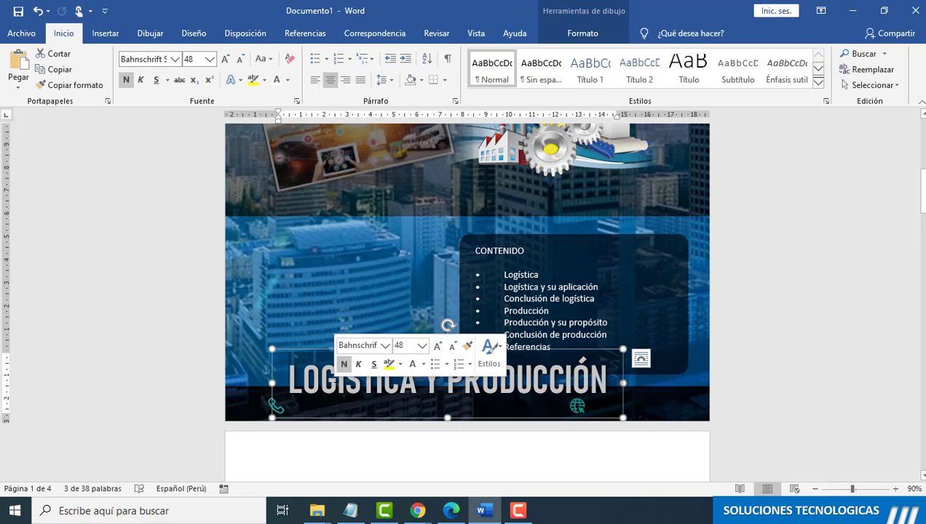
type("987456321")
Step: Reduce the phone number to 20 pt non-bold text and fit its text box beside the phone icon
left_click(407, 349)
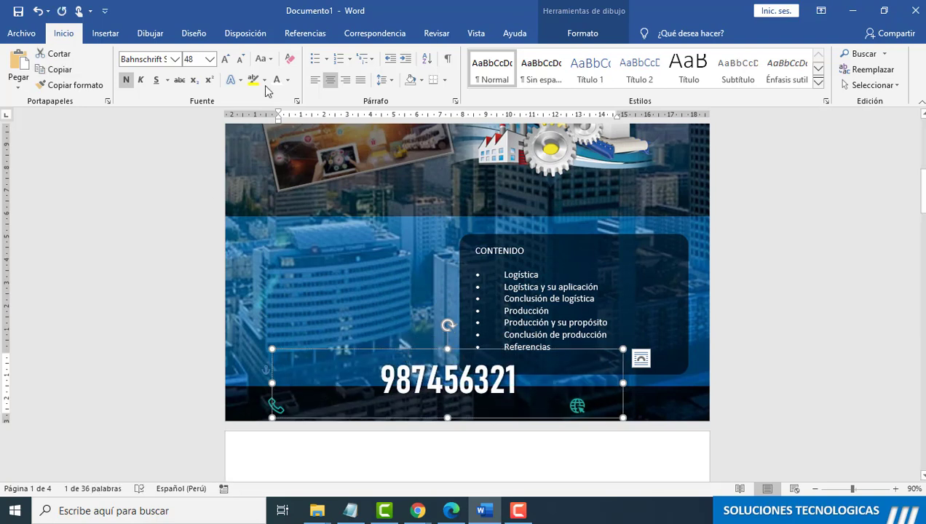
left_click(238, 58)
left_click(238, 59)
left_click(238, 58)
left_click(238, 58)
left_click_drag(623, 417, 367, 379)
left_click_drag(300, 352, 314, 388)
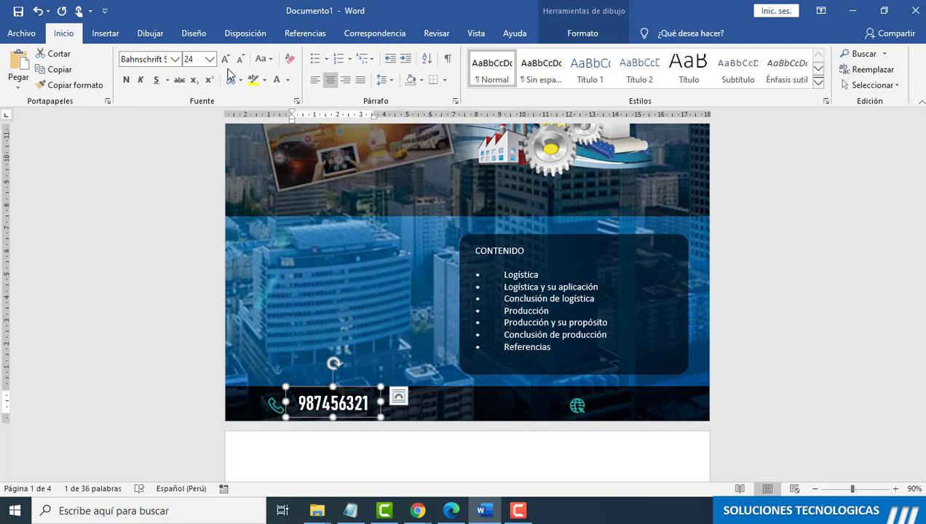
Step: Apply a custom teal font colour to the phone number
left_click(287, 79)
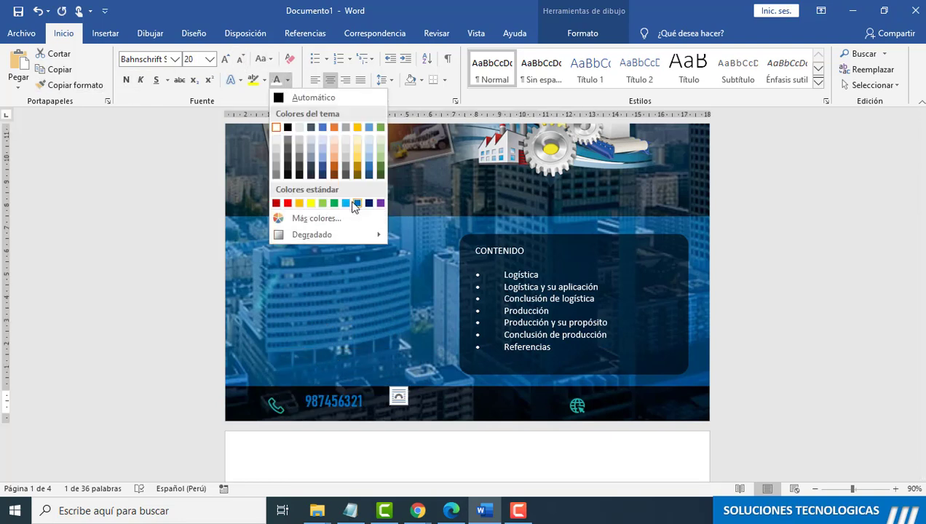
left_click(315, 219)
left_click(268, 194)
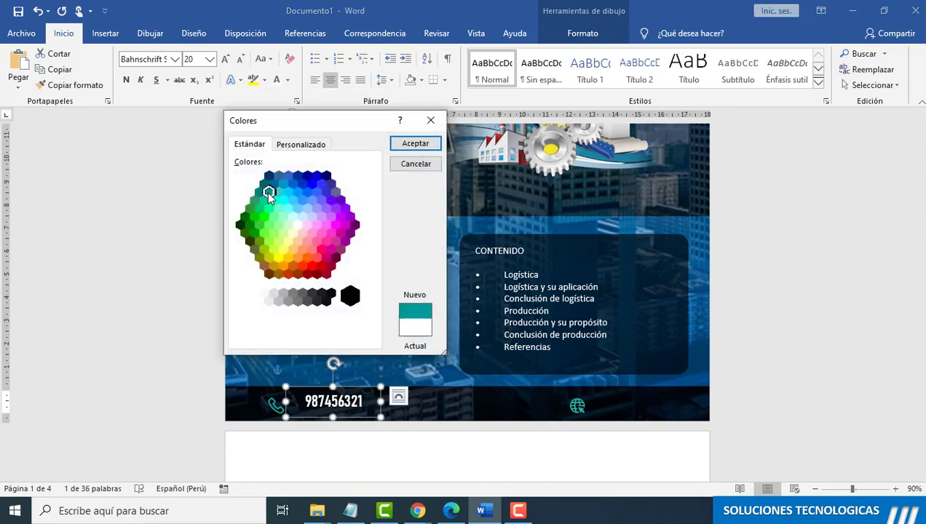
left_click(414, 143)
left_click_drag(320, 386, 623, 396)
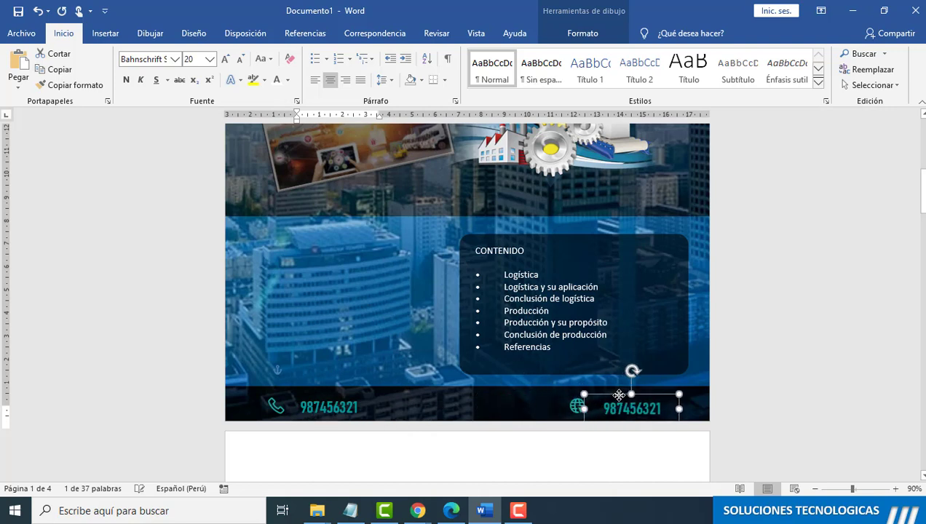
left_click(663, 405)
key("BackSpace")
key("BackSpace")
key("BackSpace")
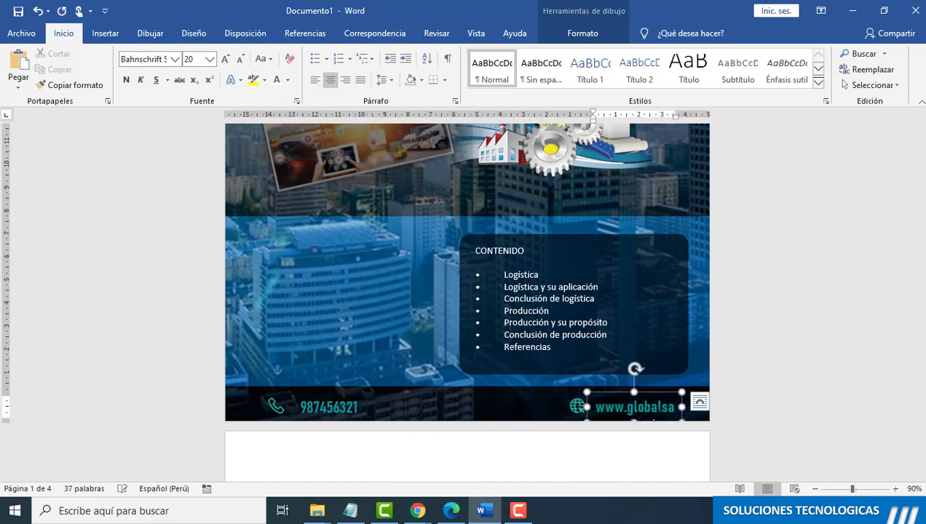
left_click_drag(578, 408, 529, 406)
left_click(586, 409)
left_click(619, 408)
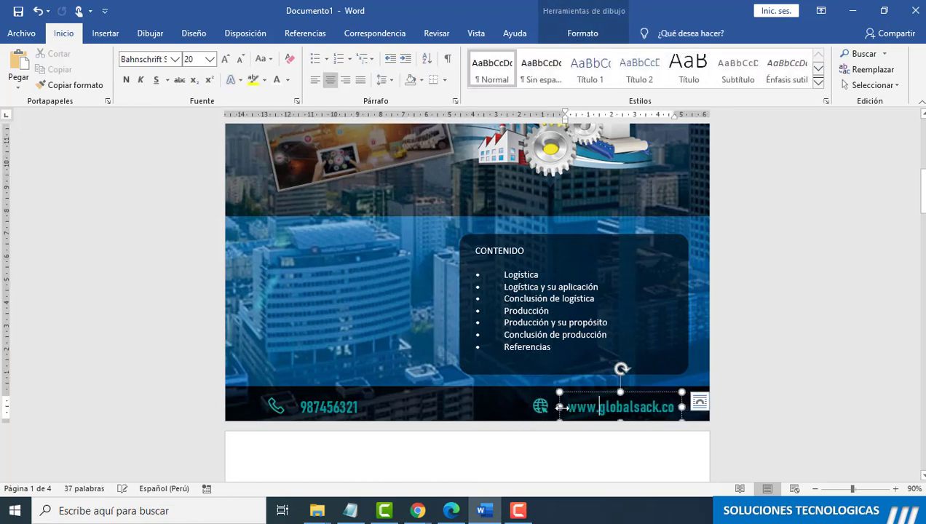
left_click_drag(618, 408, 609, 407)
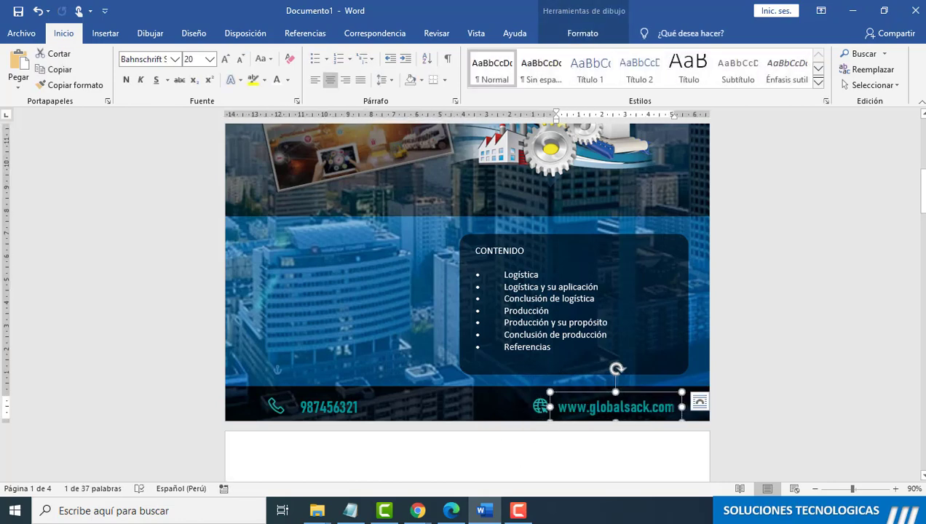
Step: Change the font colour of the web address and the phone number to white
left_click(327, 407)
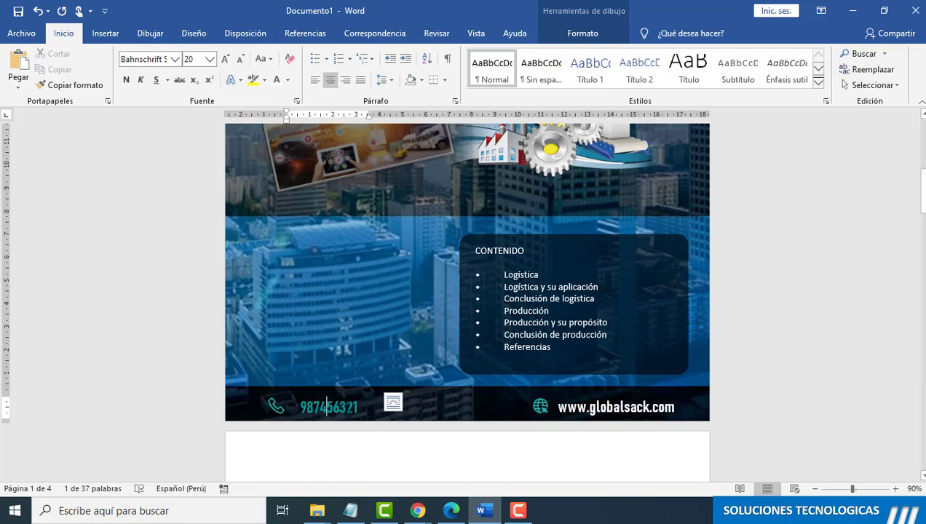
double_click(327, 407)
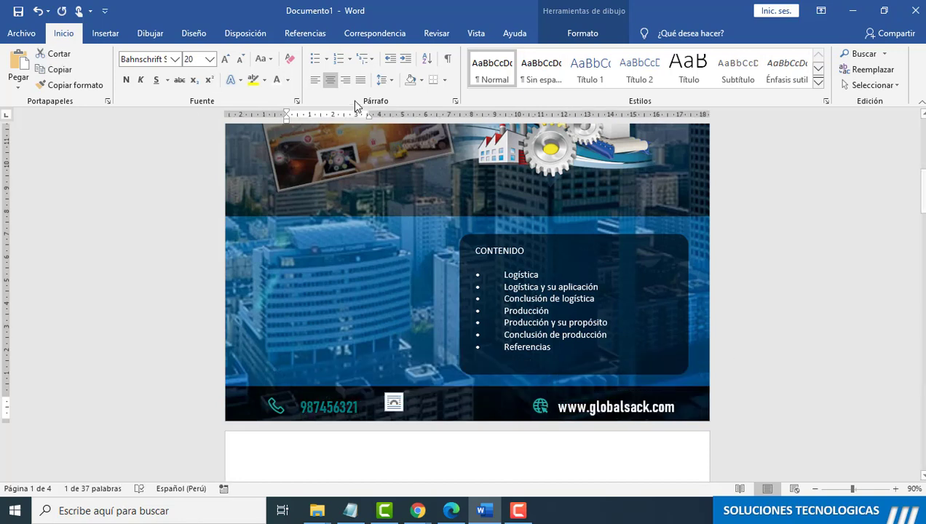
left_click(399, 452)
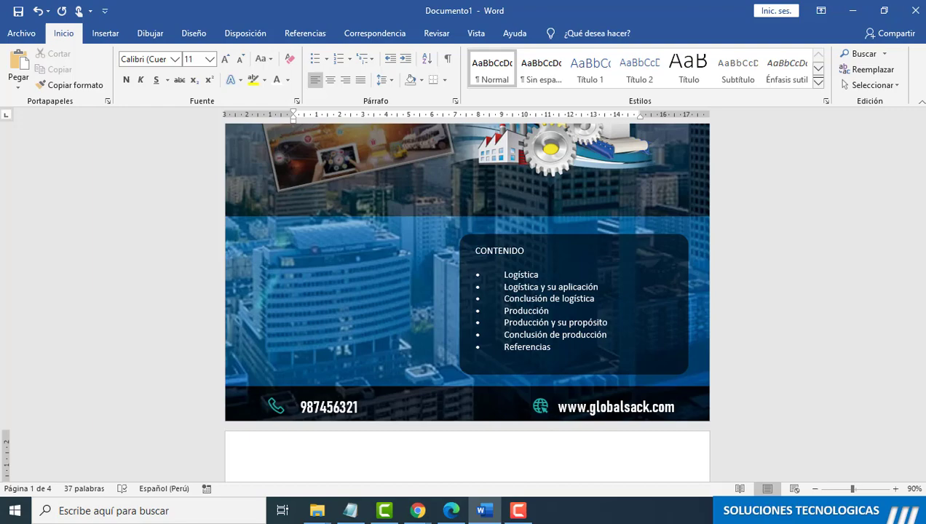
Step: Preview the cover in web layout, return to print layout and select the dark strip at the foot of the cover
left_click(796, 489)
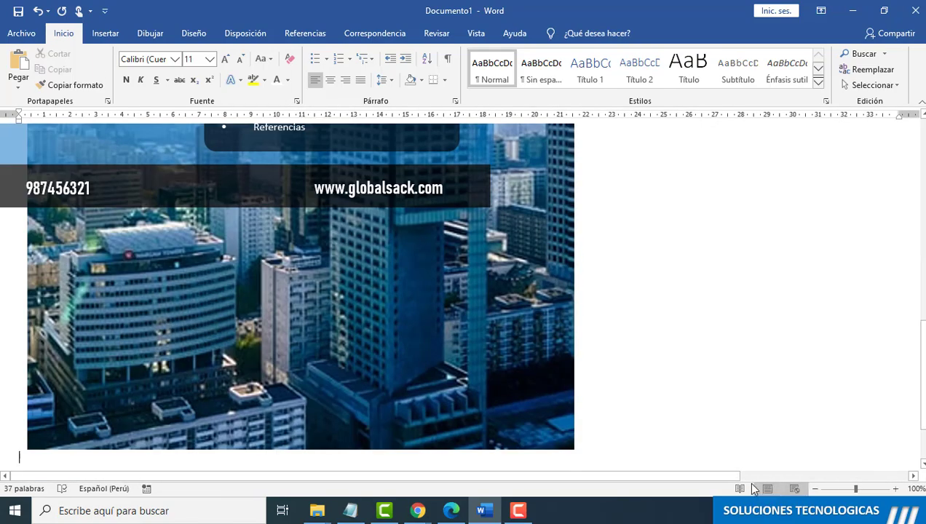
left_click(768, 489)
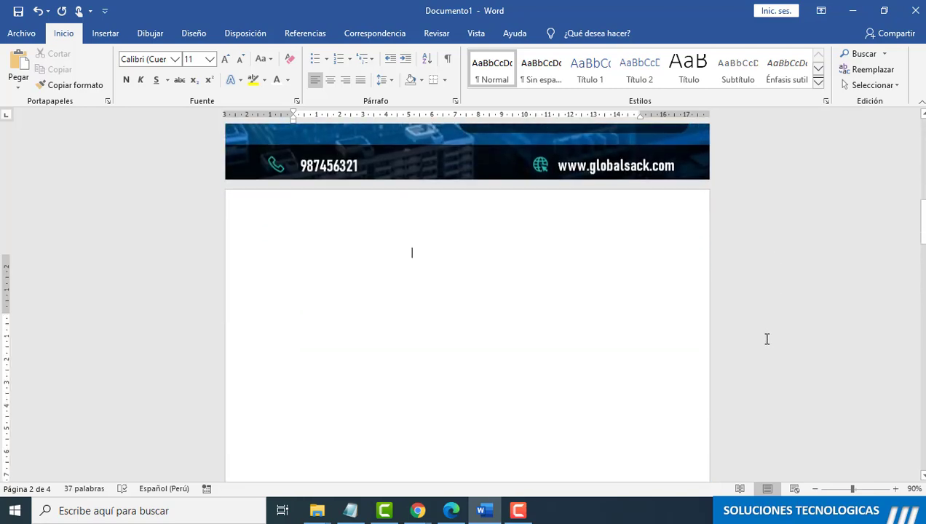
scroll(437, 346, "up", 1)
left_click(407, 337)
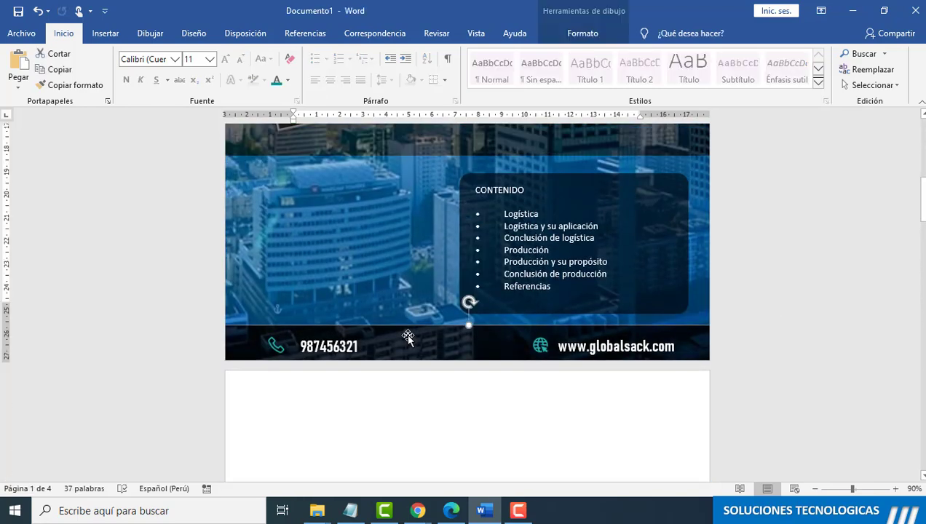
Step: Duplicate the dark contact strip across the head of page 2 and fill the copy with purple
left_click_drag(412, 350, 404, 381)
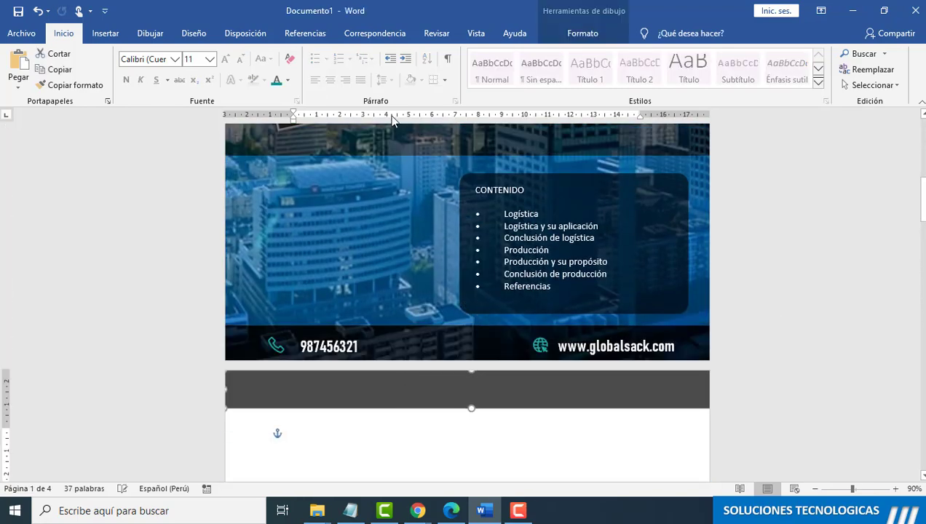
left_click(581, 34)
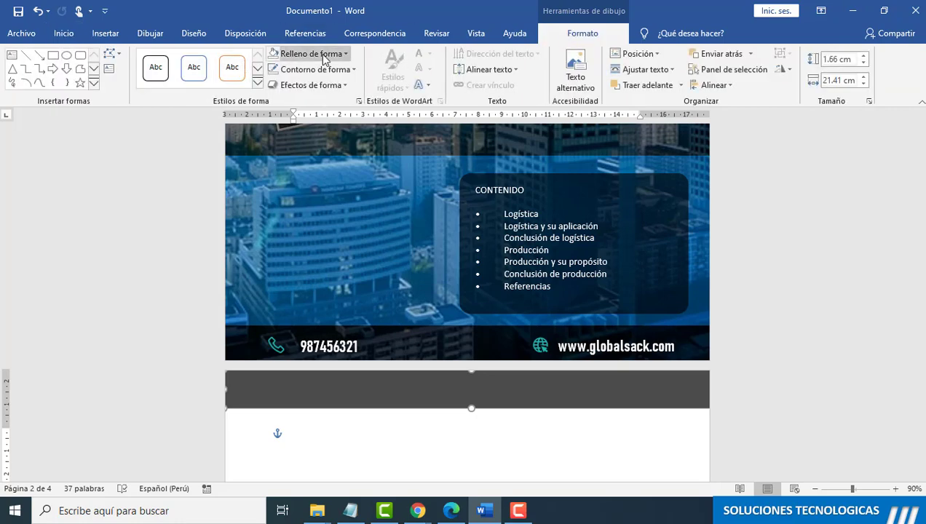
left_click(348, 55)
left_click(375, 158)
Step: Duplicate the phone number's text box onto the purple band and copy the heading LOGíSTICA from the Notepad notes
scroll(463, 263, "down", 3)
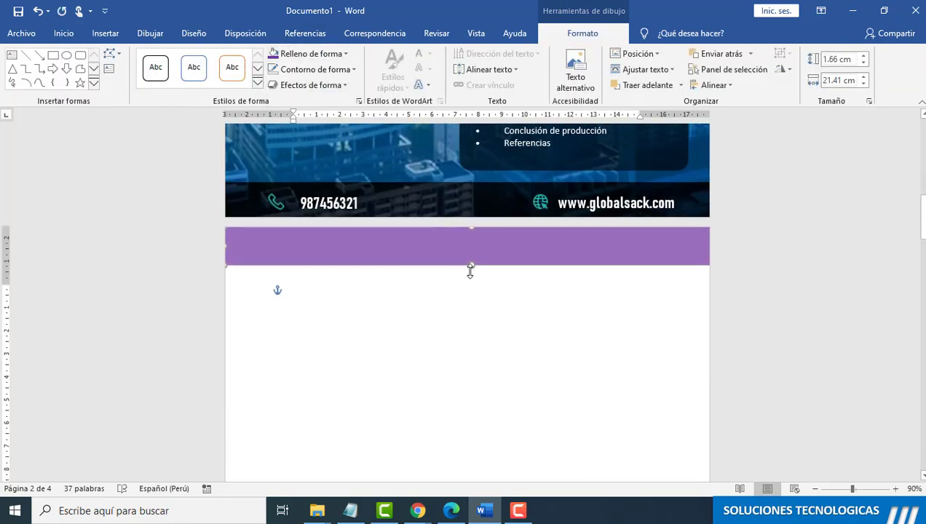
left_click_drag(308, 184, 269, 232)
left_click(350, 510)
left_click(419, 399)
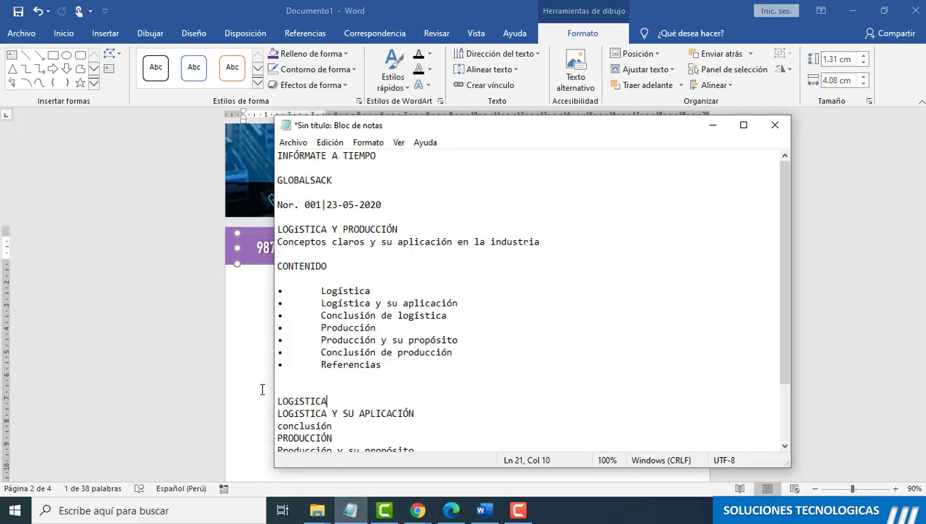
left_click(311, 247)
double_click(311, 247)
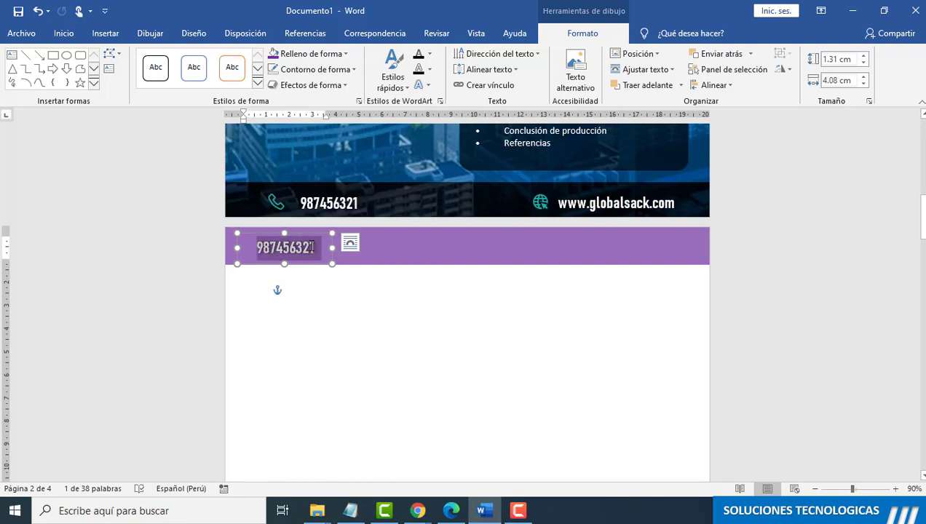
key("ctrl+z")
Step: Replace the copied phone number with LOGíSTICA and fit its text box to about 1.37 × 3.13 cm at the band's left end
left_click_drag(332, 263, 416, 368)
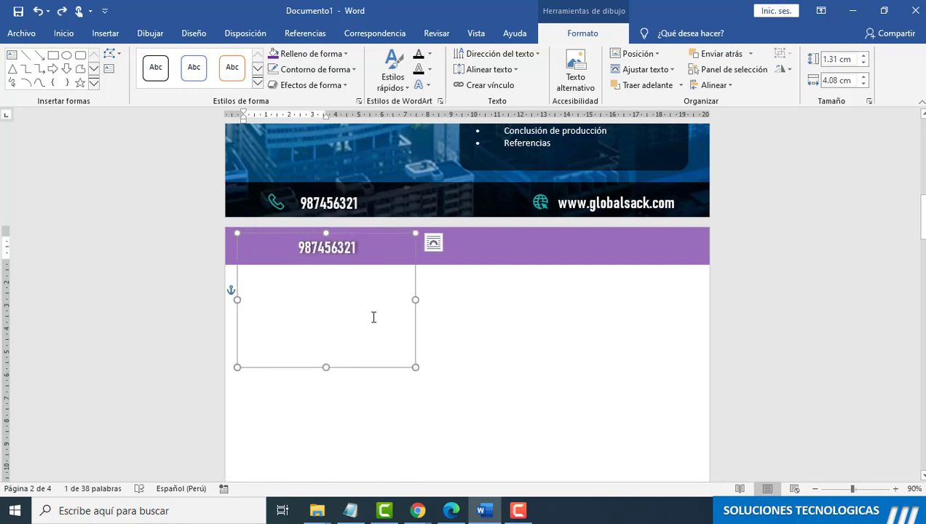
left_click_drag(368, 260, 276, 256)
key("Delete")
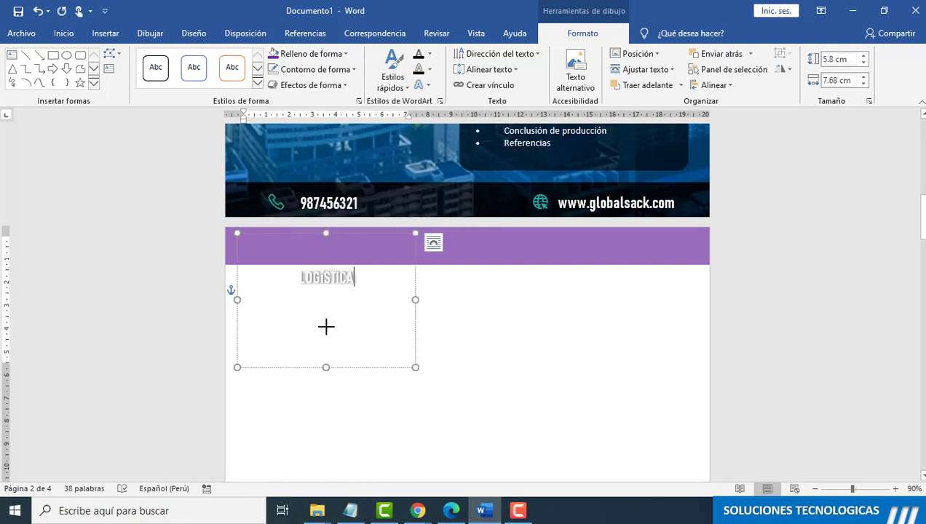
left_click_drag(326, 367, 326, 293)
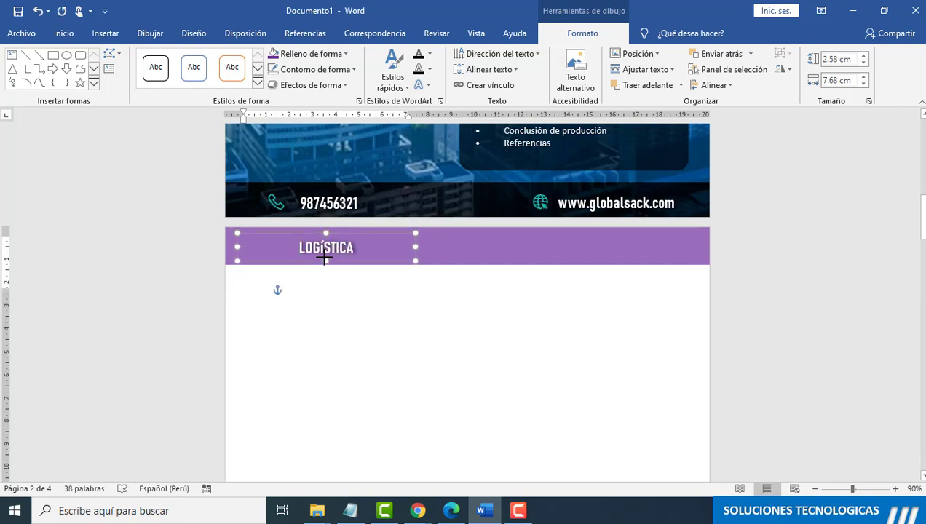
left_click_drag(412, 247, 311, 251)
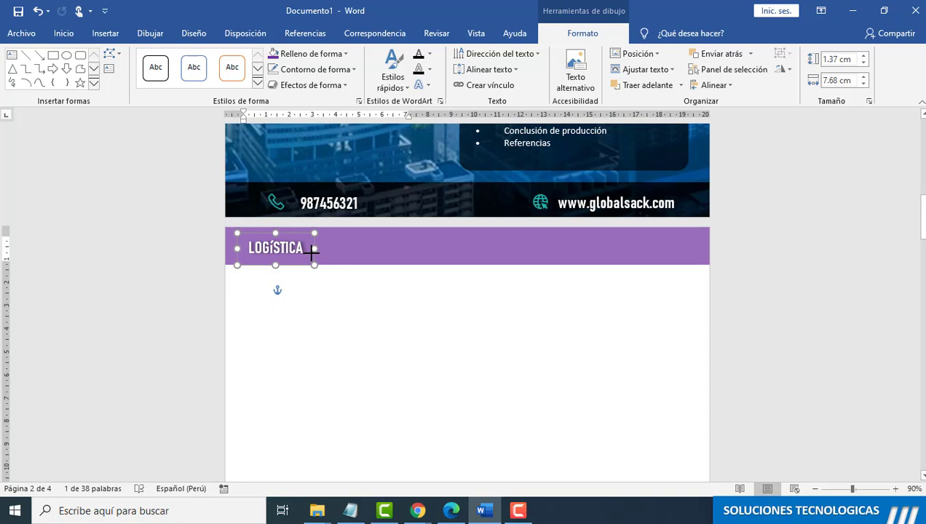
Step: Draw a text box about 6.38 × 8.77 cm beneath the purple band and fill it with placeholder text from =lorem(1)
left_click(303, 290)
left_click(106, 33)
left_click(204, 54)
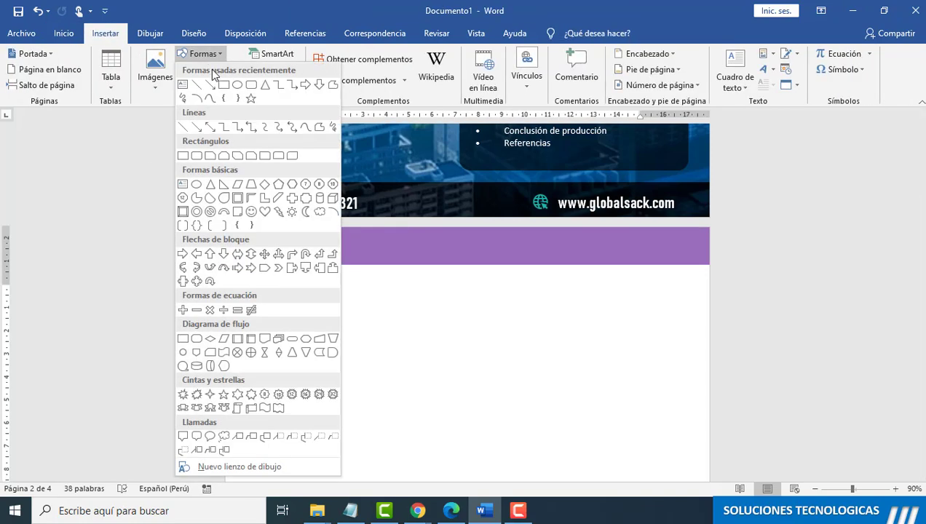
left_click(182, 84)
left_click_drag(262, 302, 465, 449)
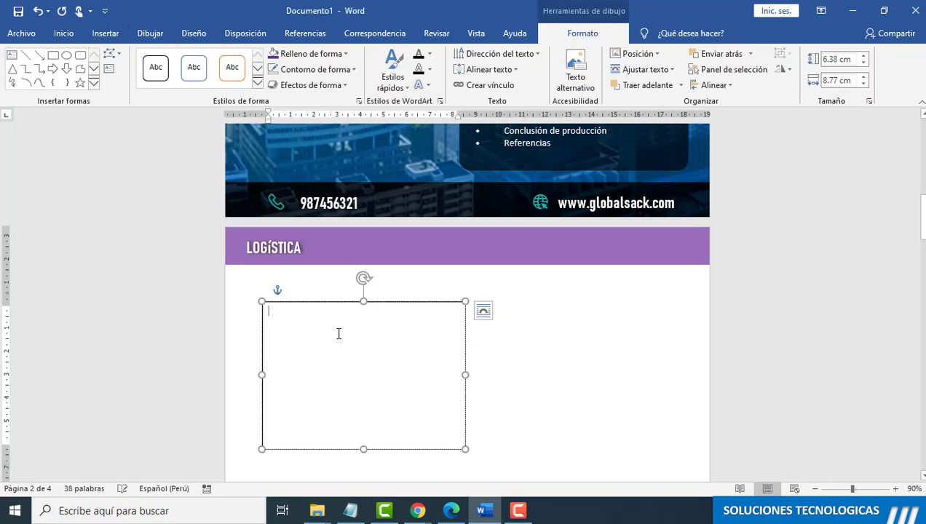
key("alt+shift")
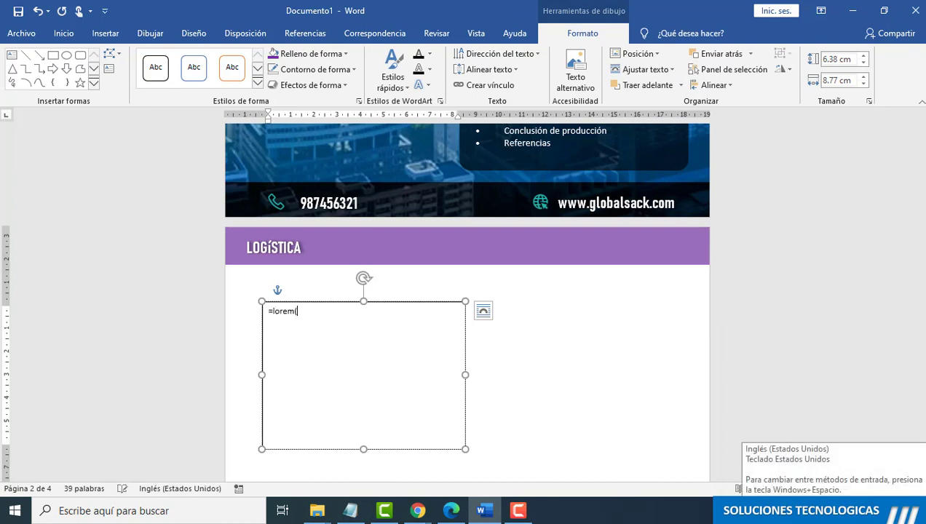
type("=lorem(1)")
key("Return")
key("BackSpace")
Step: Copy the Lorem ipsum paragraph and paste it twice more at its end
left_click_drag(269, 311, 370, 377)
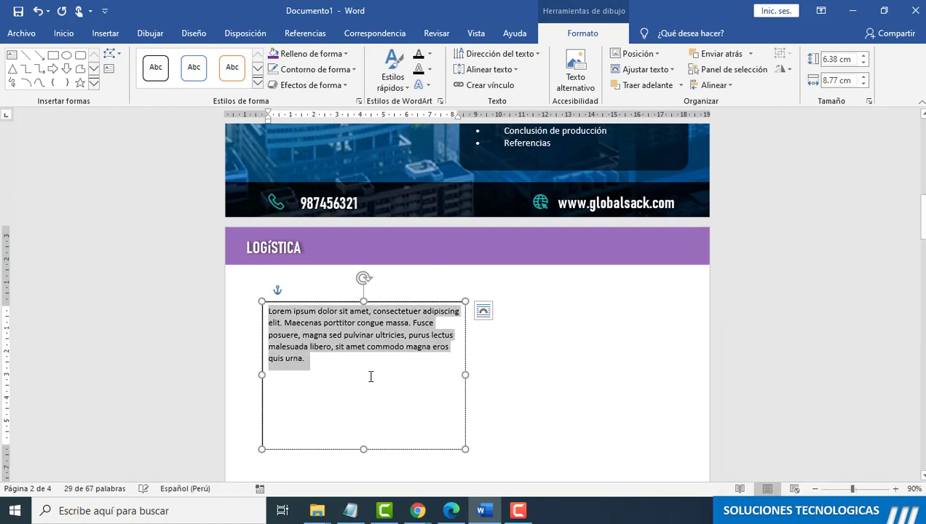
key("ctrl+c")
left_click(320, 359)
key("ctrl+v")
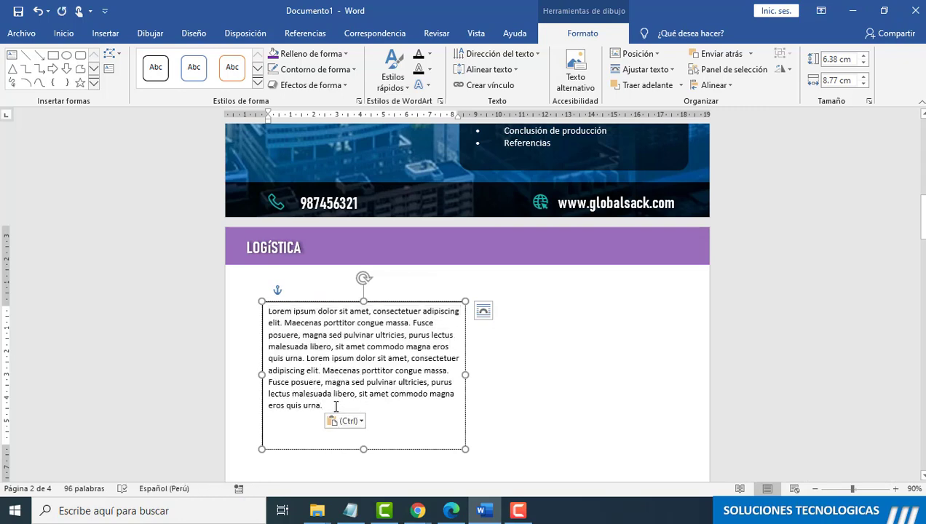
key("ctrl+v")
Step: Justify the placeholder text and widen its text box to about 9.81 cm
left_click_drag(456, 439, 268, 311)
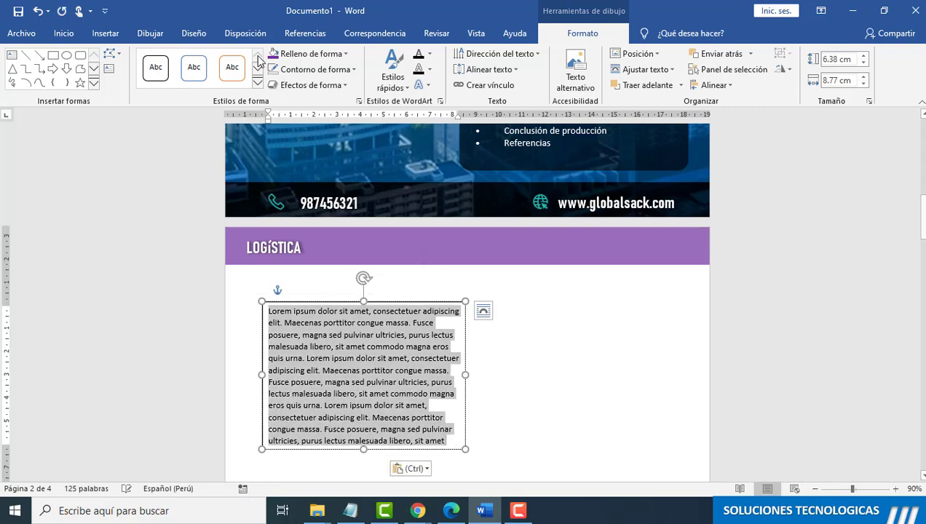
left_click(63, 33)
left_click(361, 80)
scroll(452, 406, "down", 2)
left_click_drag(465, 317, 490, 317)
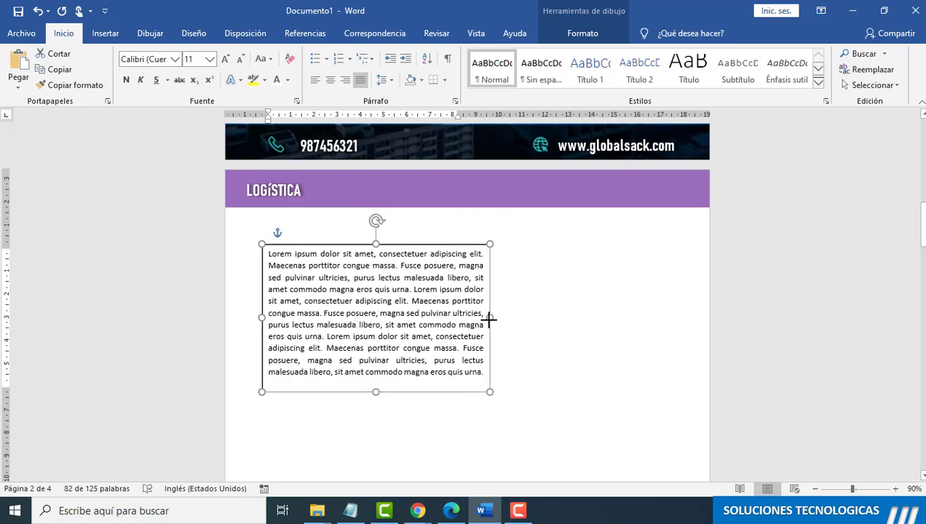
Step: Remove the placeholder text box's outline and shift the box slightly left beneath the LOGíSTICA heading
left_click(586, 33)
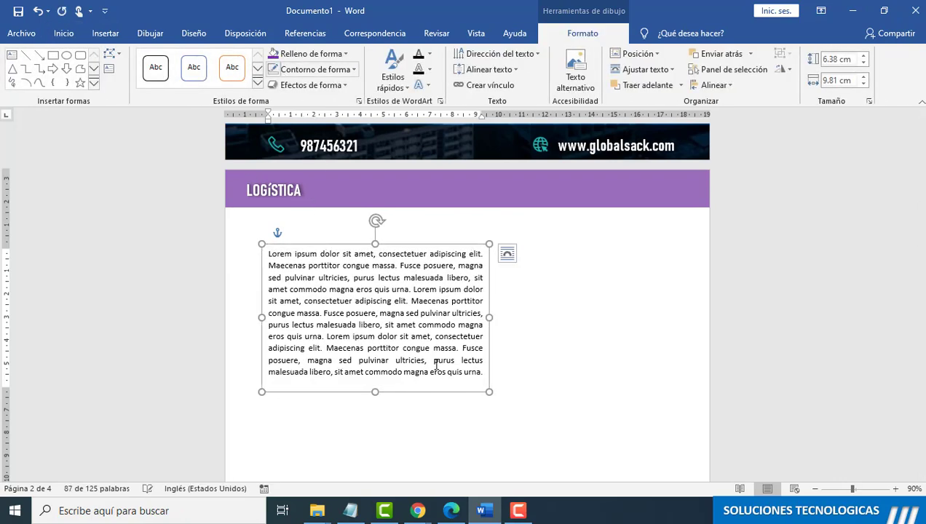
left_click(296, 231)
left_click(303, 246)
left_click_drag(303, 246, 289, 245)
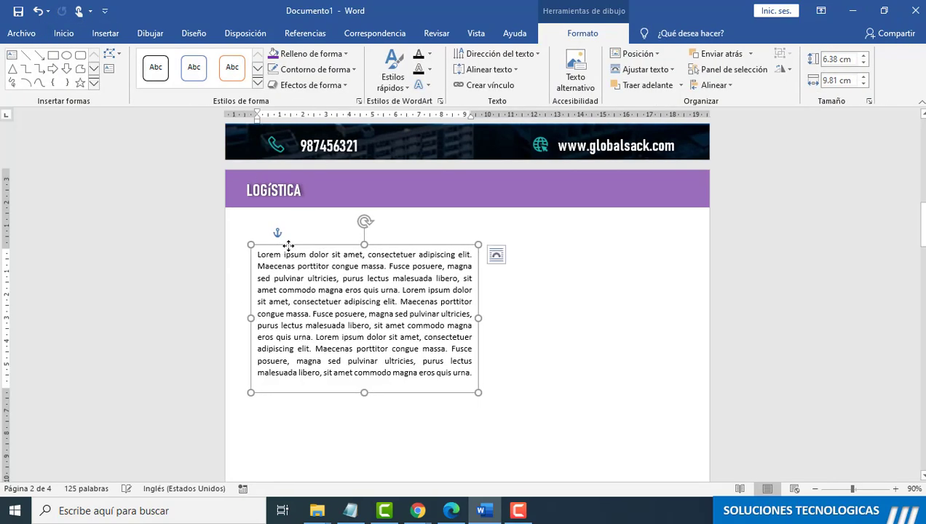
left_click(63, 33)
Step: Insert the picture LOGISTICAL from the IMAGENES folder
left_click(502, 314)
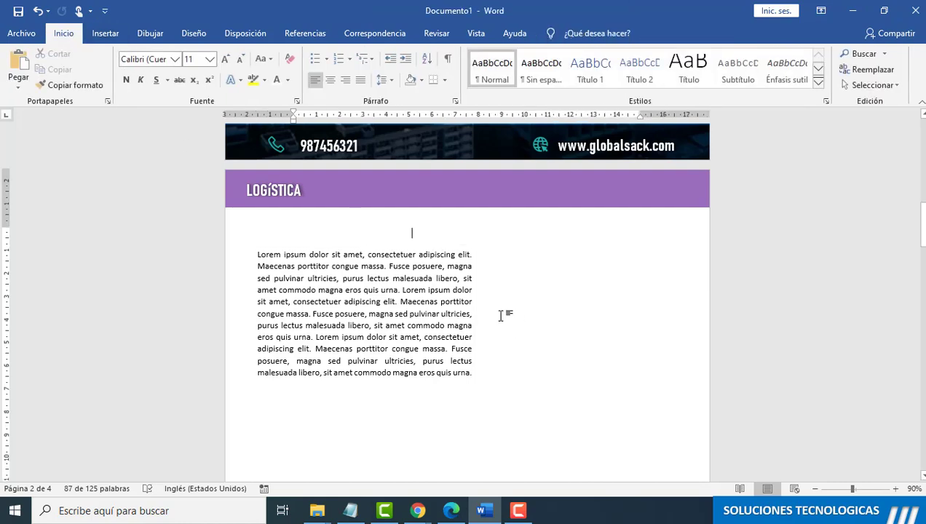
left_click(119, 34)
left_click(155, 73)
left_click(169, 120)
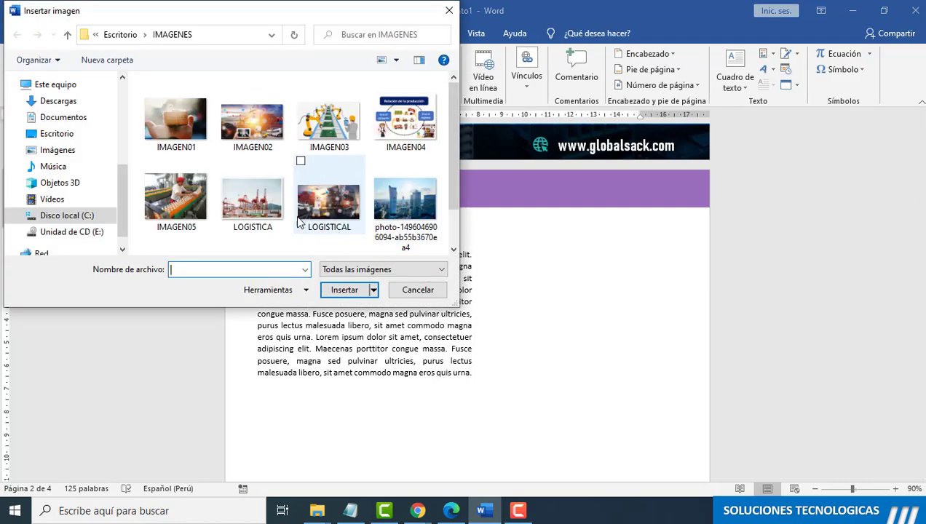
left_click(299, 220)
left_click(344, 289)
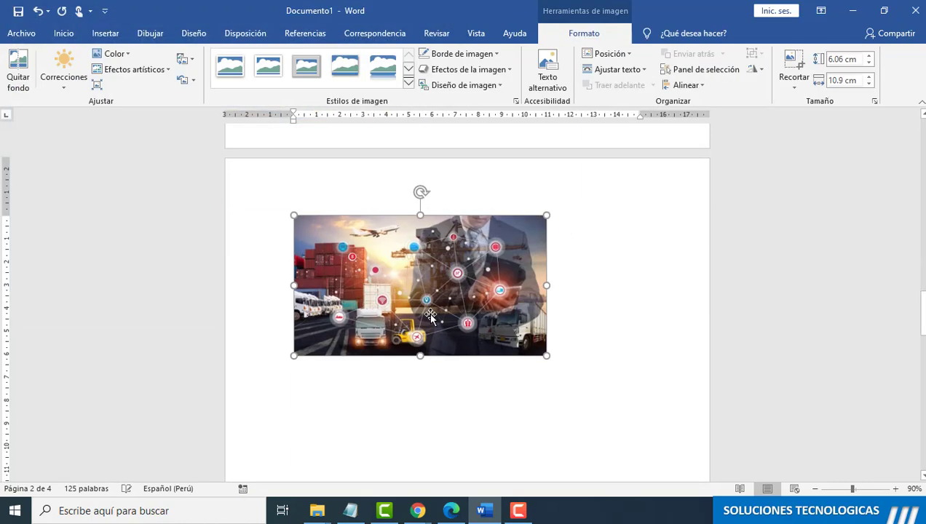
Step: Shrink the logistics picture to about 4.45 × 8 cm and set its text wrapping to Cuadrado
left_click_drag(547, 357, 479, 318)
right_click(348, 215)
mouse_move(440, 437)
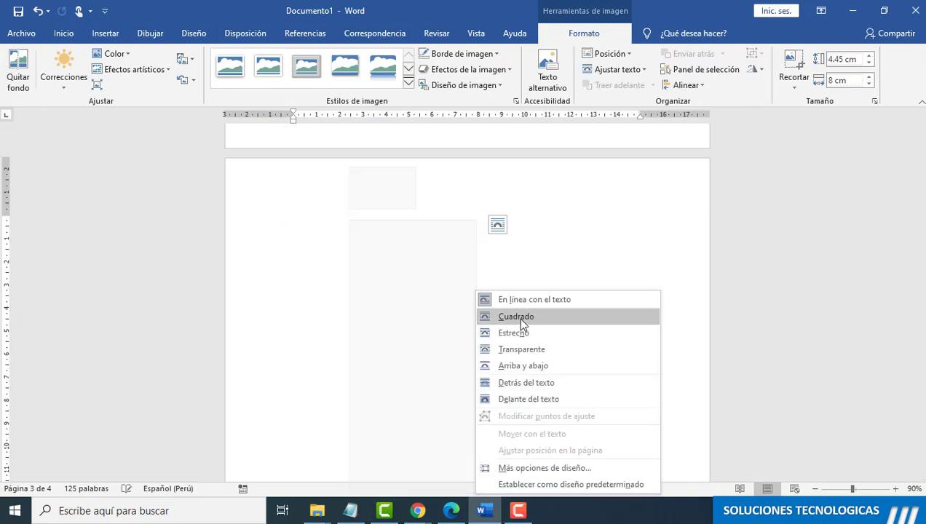
left_click(518, 318)
Step: Place the logistics picture to the right of the placeholder text on page 2 and enlarge it to roughly match the text's height
scroll(476, 353, "up", 8)
left_click_drag(387, 339, 585, 380)
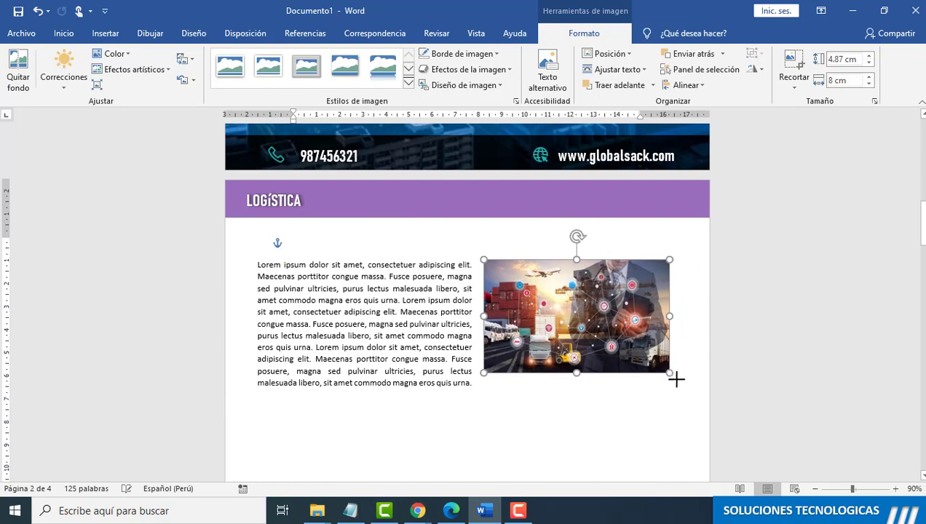
left_click_drag(677, 379, 679, 381)
Step: Duplicate the purple band below the text and picture and fill the copy with the gold theme colour
left_click(412, 201)
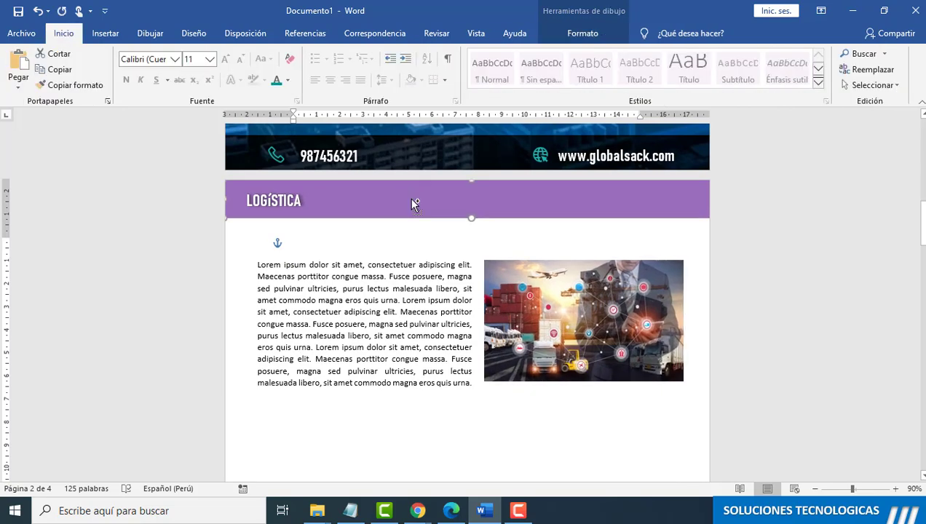
mouse_move(412, 201)
left_mouse_down()
mouse_move(380, 431)
mouse_move(394, 423)
left_mouse_up()
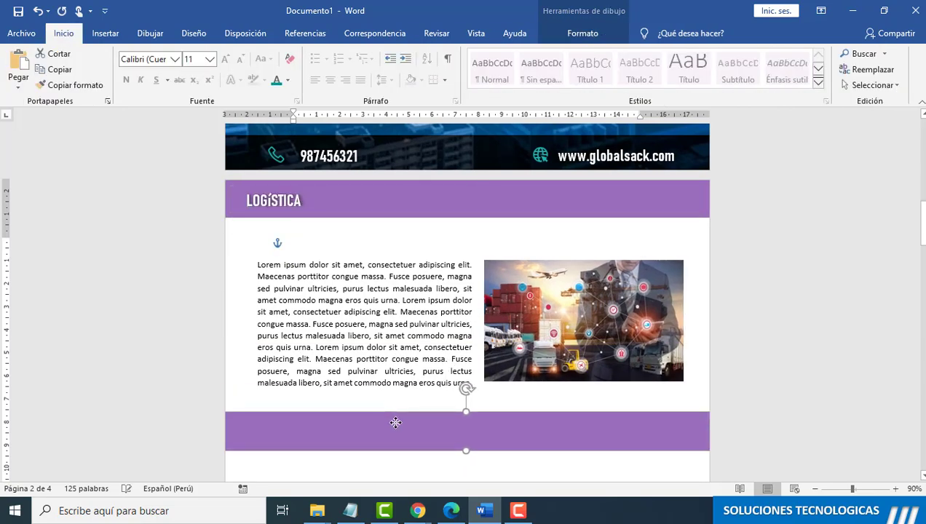
left_click(583, 33)
left_click(311, 54)
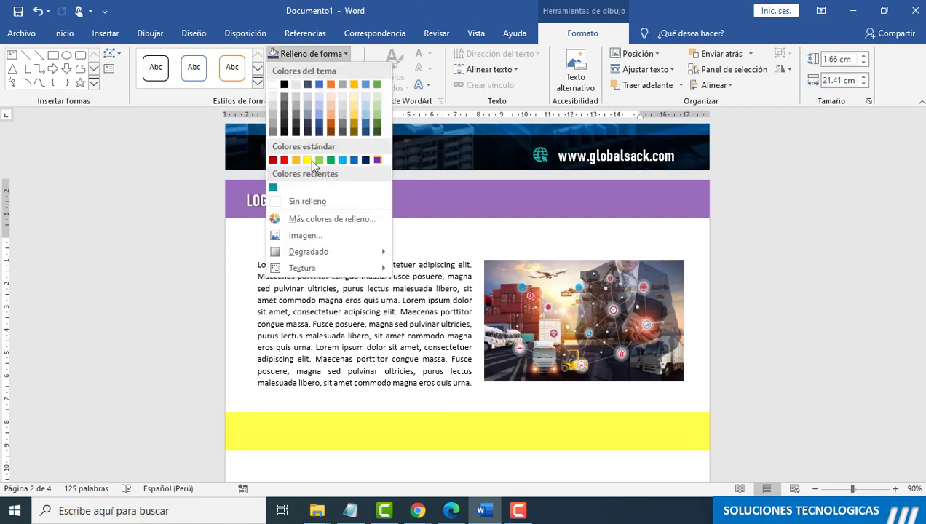
left_click(354, 86)
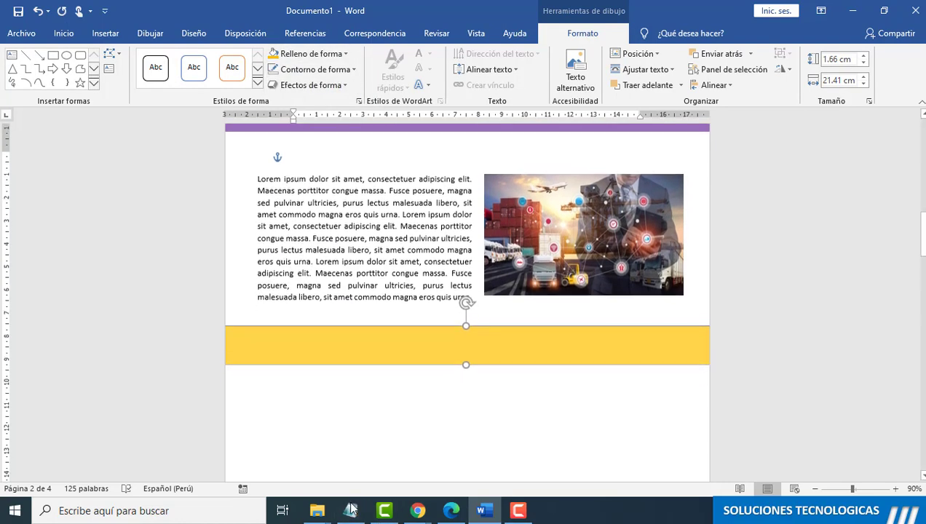
Step: Duplicate the LOGíSTICA heading's text box onto the right end of the gold band
left_click(351, 510)
left_click_drag(420, 414, 276, 414)
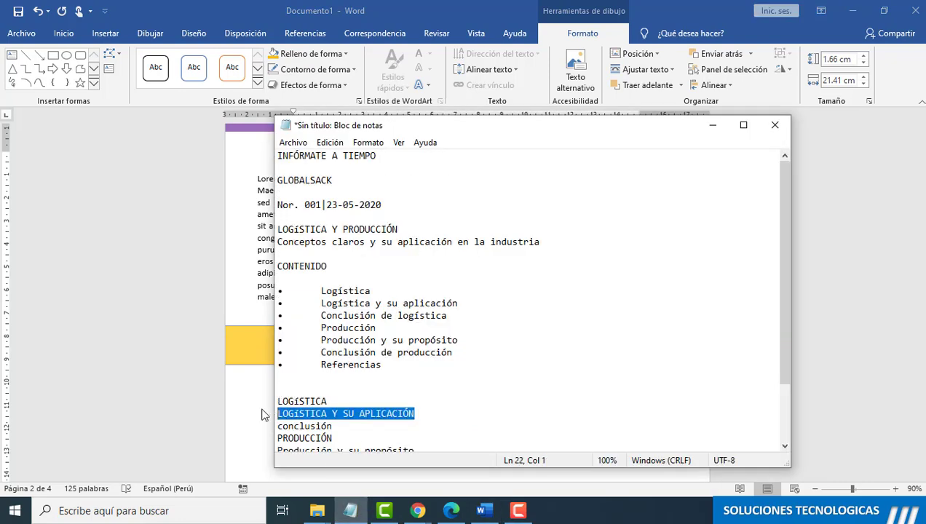
left_click(264, 415)
scroll(262, 291, "up", 2)
left_click(266, 160)
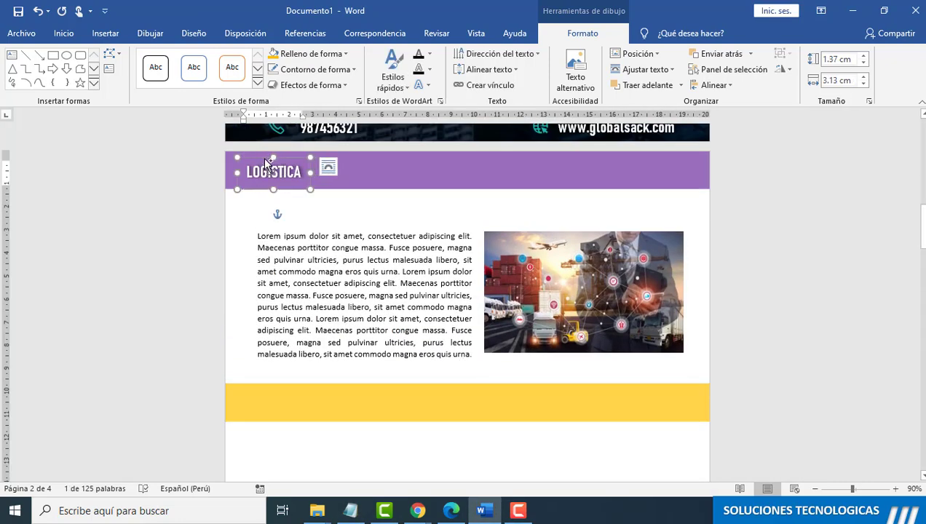
key("ctrl+v")
left_click_drag(271, 169, 626, 396)
Step: Replace the duplicated heading's text with LOGíSTICA Y SU APLICACIÓN from the Notepad notes and widen its box to fit one line
left_click(350, 510)
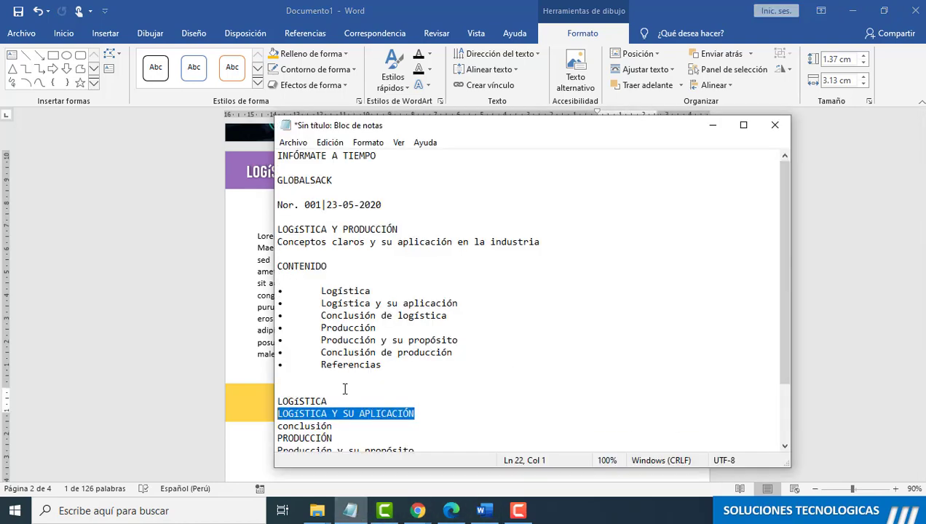
right_click(277, 413)
left_click(153, 252)
key("alt+Tab")
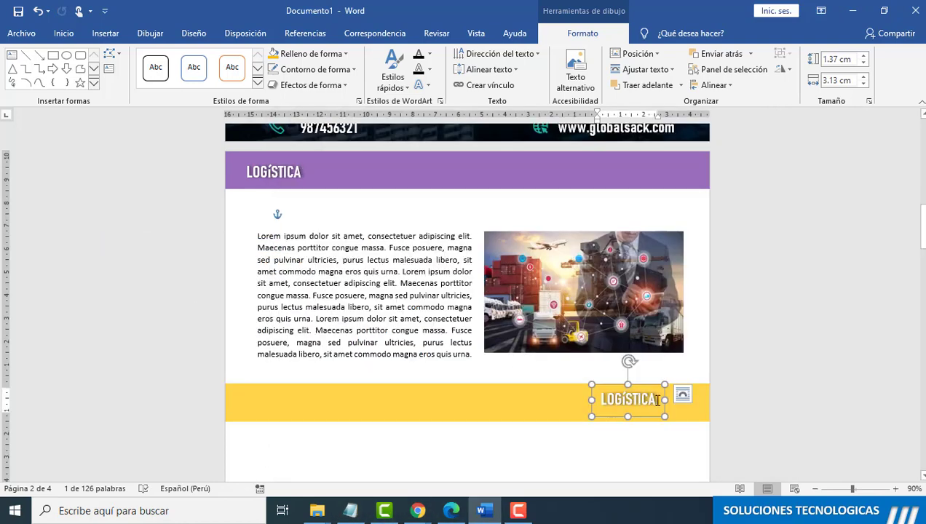
key("BackSpace")
key("BackSpace")
key("BackSpace")
key("BackSpace")
key("BackSpace")
key("BackSpace")
key("BackSpace")
key("BackSpace")
key("BackSpace")
key("ctrl+v")
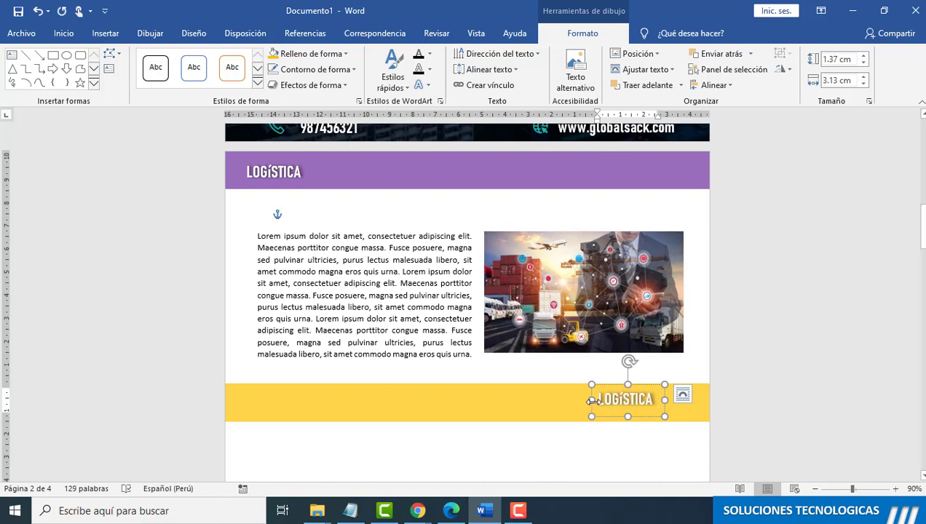
left_click_drag(593, 400, 564, 391)
Step: Copy the Lorem ipsum text box and place the copy beneath the gold band
left_click(327, 231)
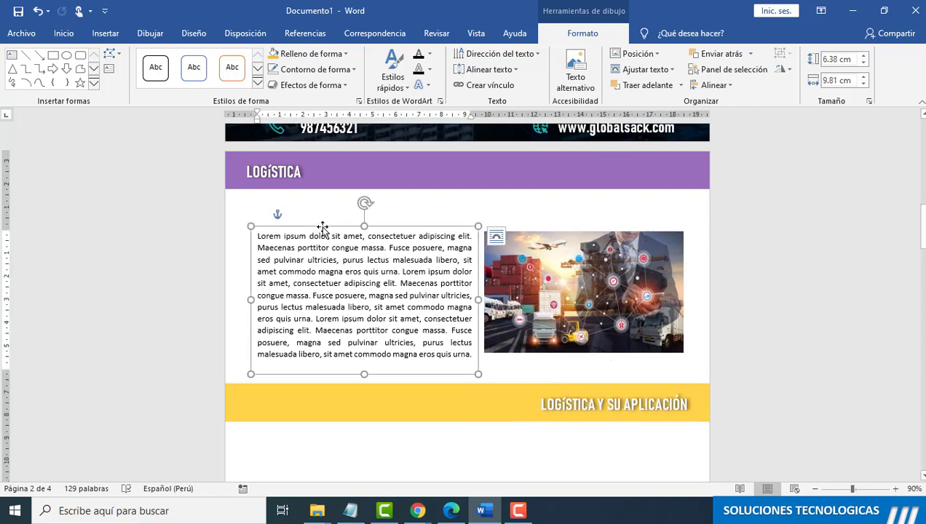
right_click(323, 227)
left_click(358, 247)
scroll(362, 362, "down", 4)
left_click(311, 375)
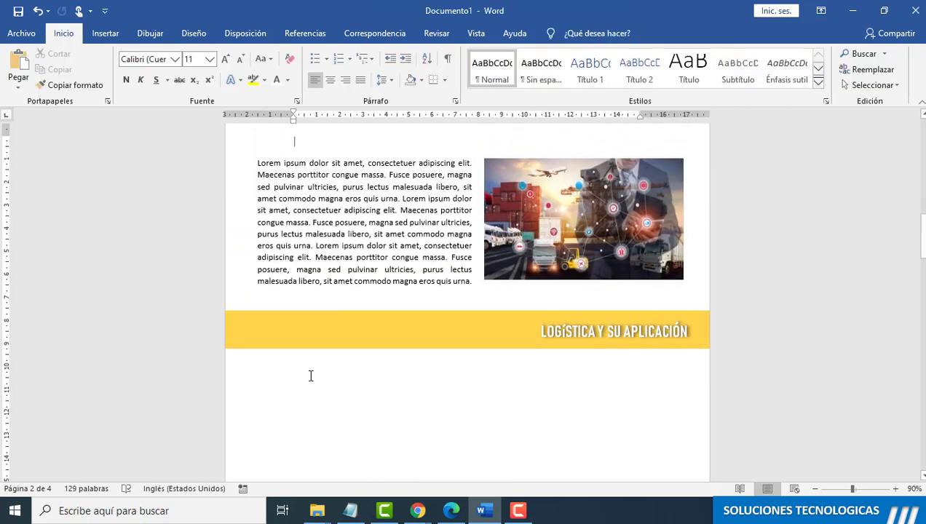
right_click(299, 385)
left_click(345, 254)
left_click_drag(351, 262, 361, 413)
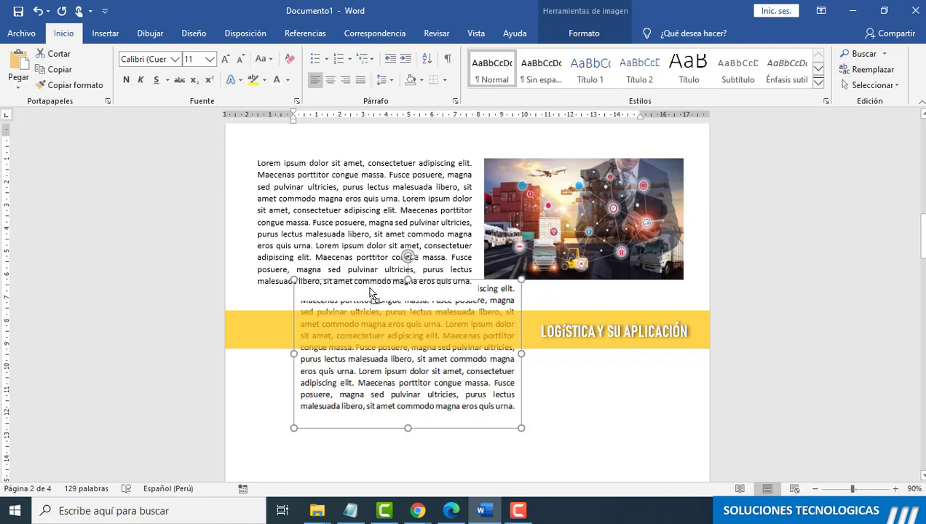
Step: Change the text wrapping of the pasted Lorem ipsum copy and position it beneath the right half of the gold band
right_click(378, 410)
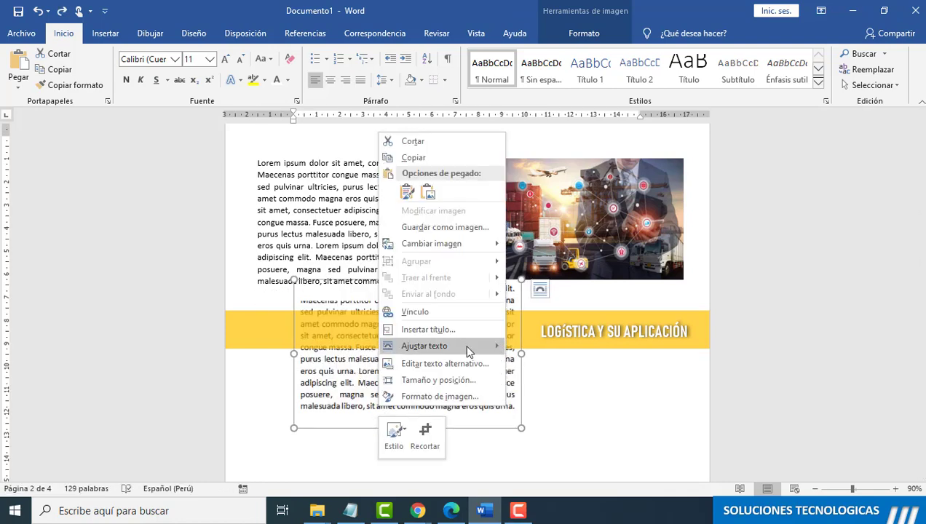
left_click(550, 317)
left_click_drag(378, 293, 556, 374)
scroll(495, 367, "down", 3)
scroll(399, 327, "up", 2)
left_click(399, 327)
scroll(448, 340, "down", 4)
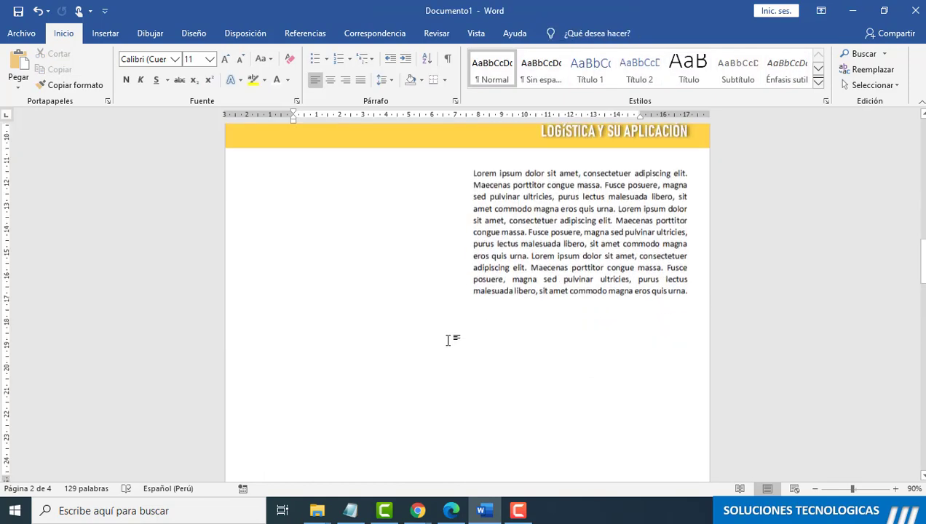
scroll(449, 340, "down", 1)
key("ctrl+z")
Step: Insert the IMAGEN01 picture from the IMAGENES folder and set its text wrapping to Cuadrado
left_click(412, 142)
left_click(105, 33)
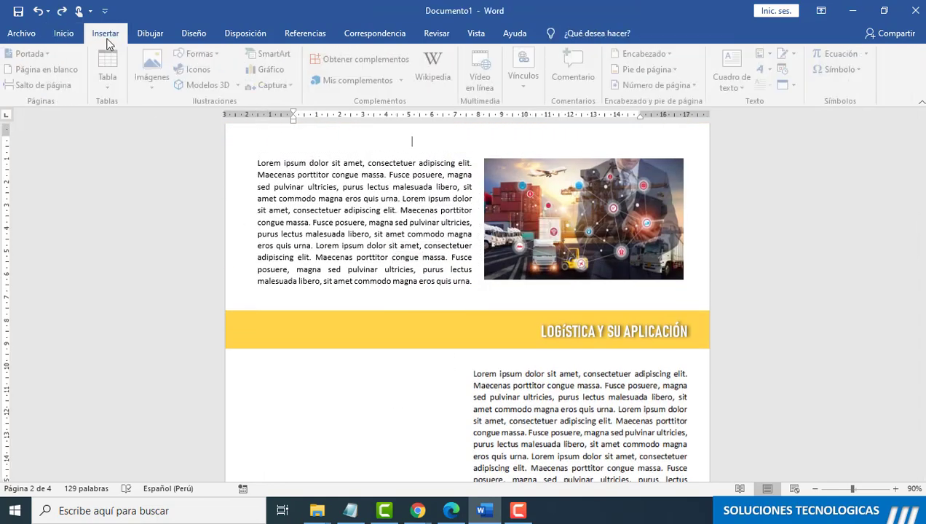
left_click(155, 73)
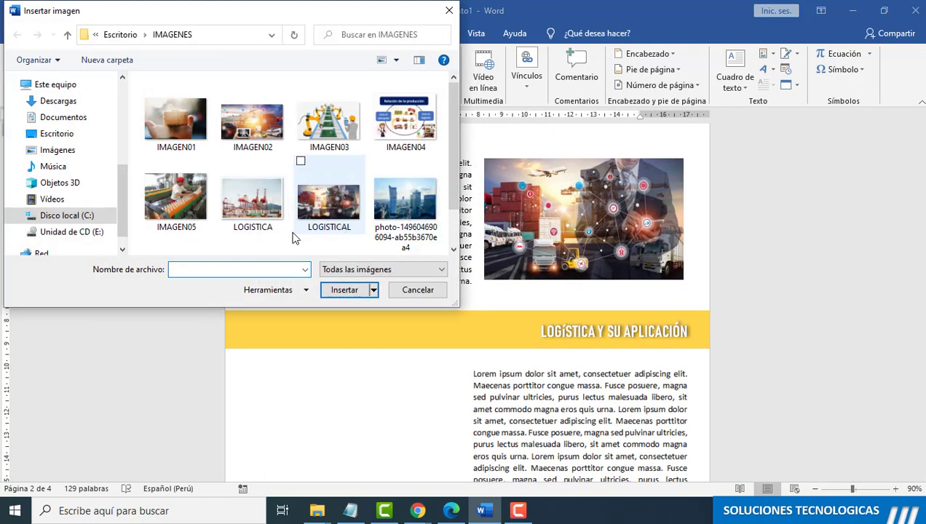
left_click(186, 149)
left_click(344, 290)
right_click(385, 282)
mouse_move(474, 222)
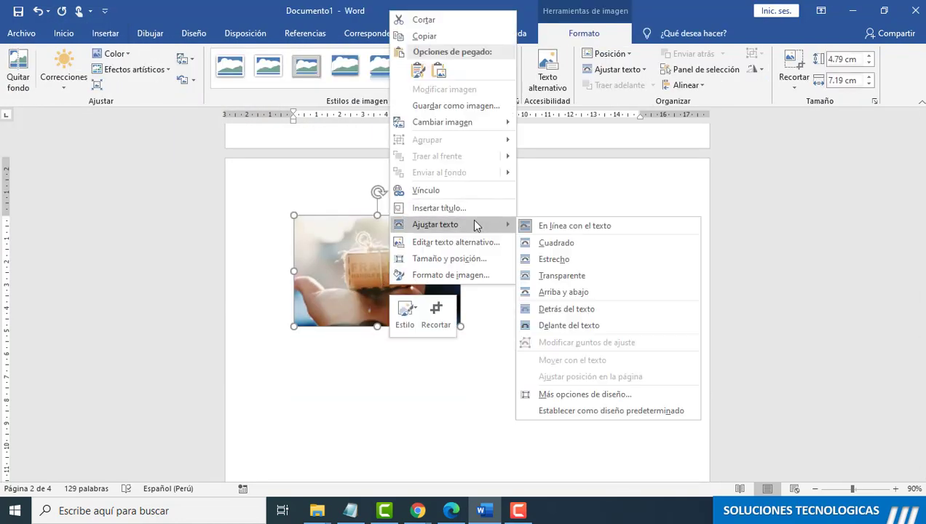
left_click(556, 242)
Step: Move the package picture below the gold band, beside the Lorem ipsum text, and enlarge it to fill the empty space
scroll(450, 278, "down", 10)
left_click_drag(374, 225, 383, 434)
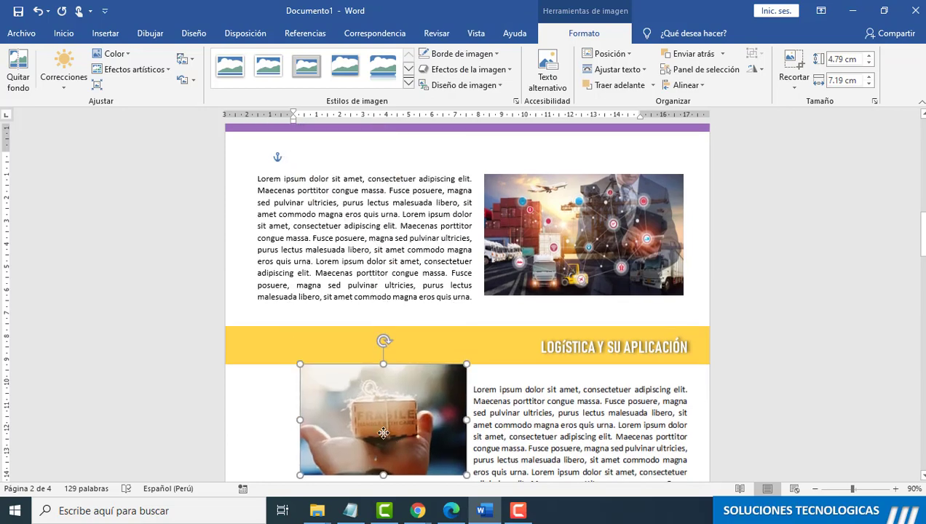
scroll(382, 407, "down", 5)
left_click_drag(417, 320, 450, 338)
left_click_drag(406, 304, 412, 305)
scroll(469, 303, "up", 2)
left_click(415, 234)
scroll(408, 270, "up", 2)
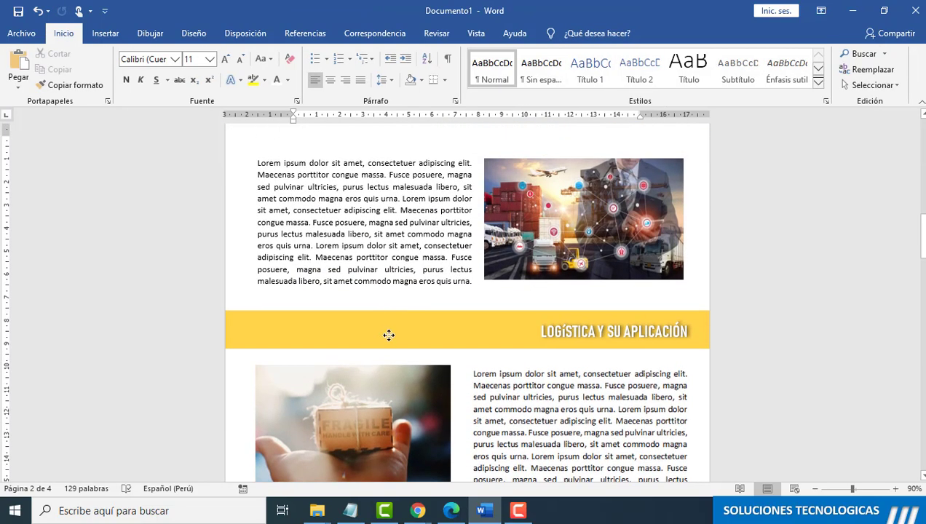
Step: Duplicate the gold band and place the copy below the package picture and its text
left_click(388, 335)
scroll(388, 335, "down", 3)
left_click_drag(407, 218, 403, 412)
scroll(438, 379, "down", 3)
Step: Duplicate the LOGíSTICA Y SU APLICACIÓN heading's text box onto the left end of the lower gold band
left_click(350, 510)
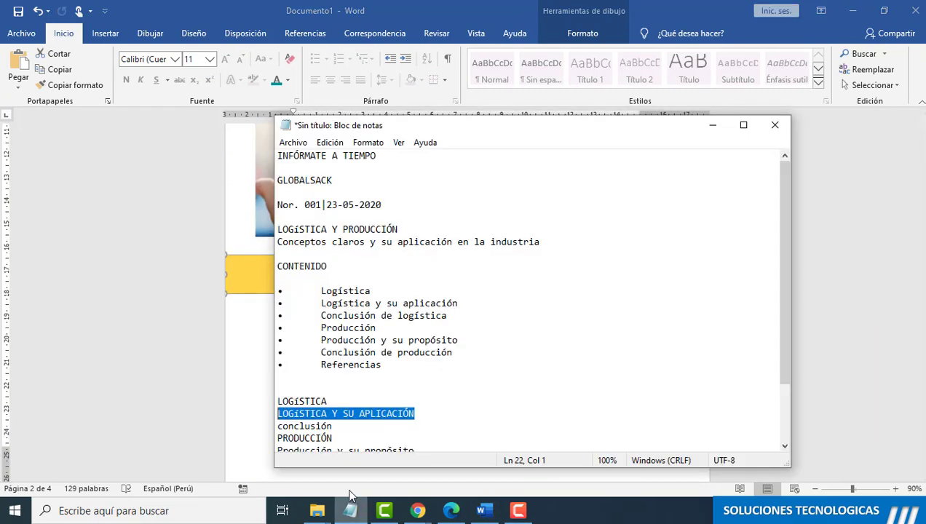
left_click(351, 509)
scroll(465, 292, "up", 1)
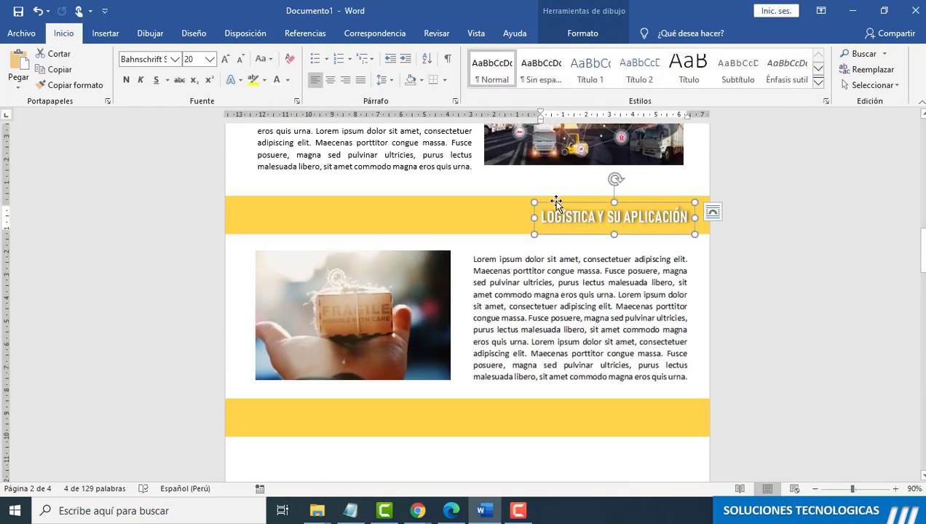
left_click_drag(556, 202, 258, 406)
Step: Replace the duplicated heading's text with the next Notepad title, conclusión, and rewrite it in capitals as CONCLUSIÓN
left_click(350, 510)
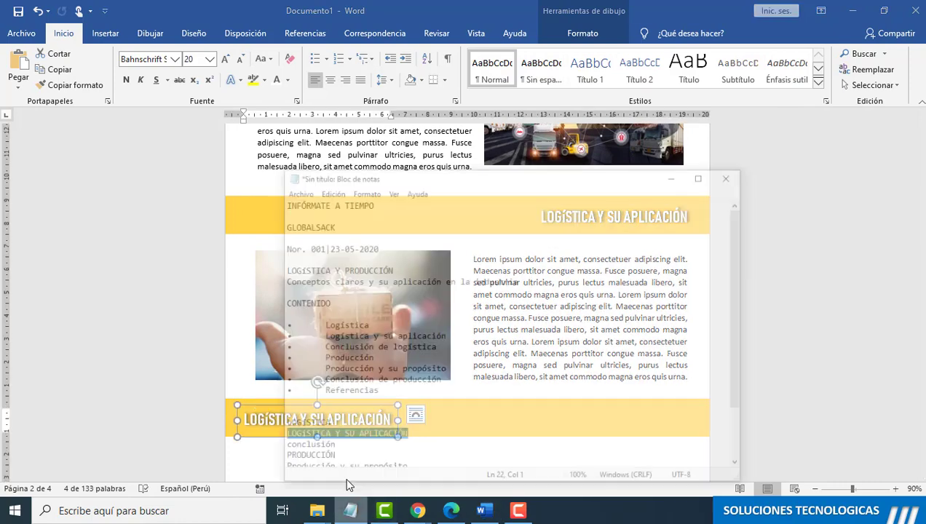
left_click(349, 432)
key("alt+Tab")
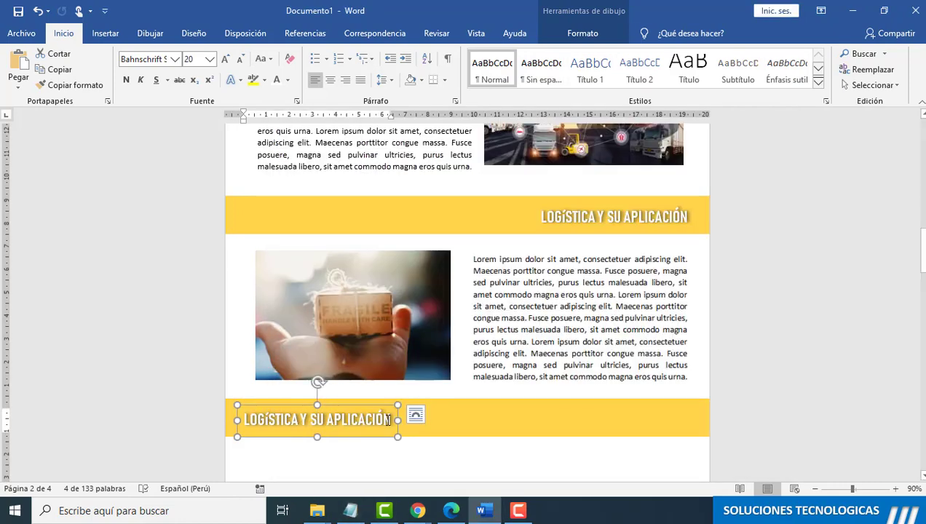
triple_click(365, 416)
type("conclusión")
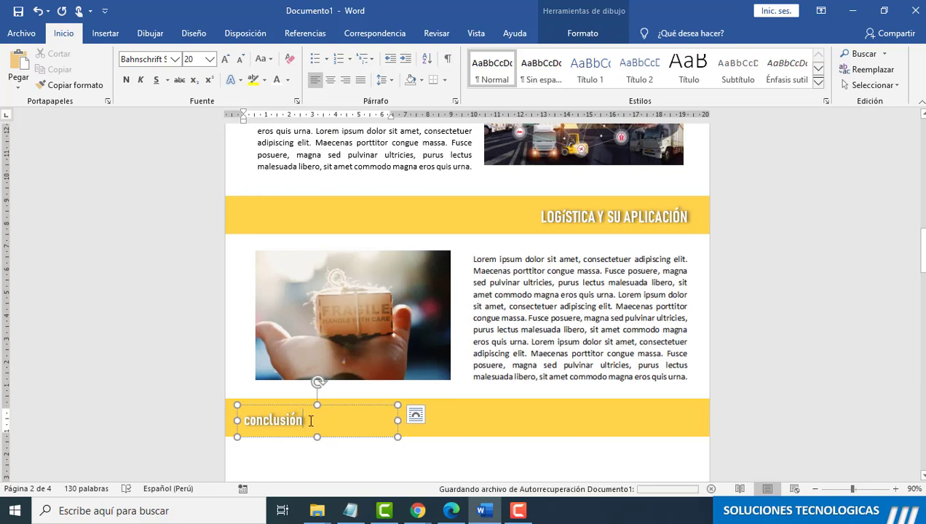
left_click_drag(310, 420, 186, 423)
type("C")
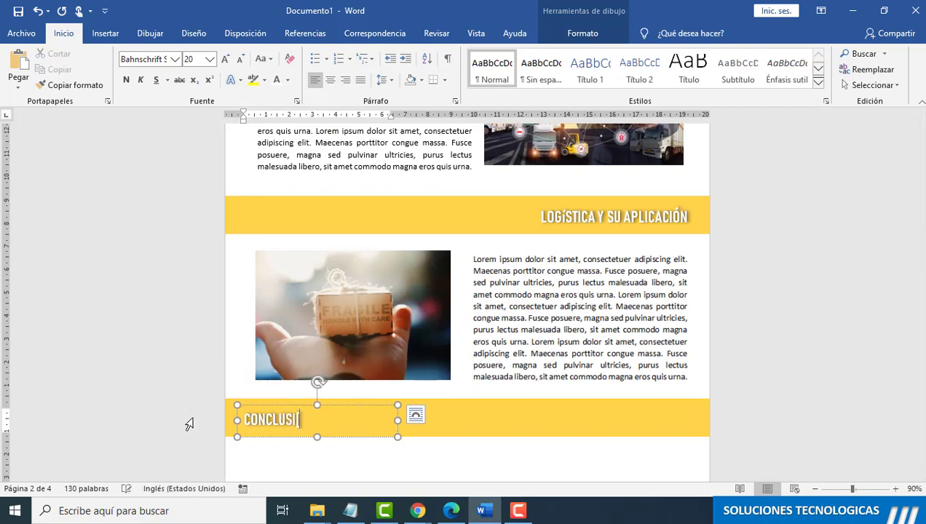
type("ONCLUSI")
key("super+space")
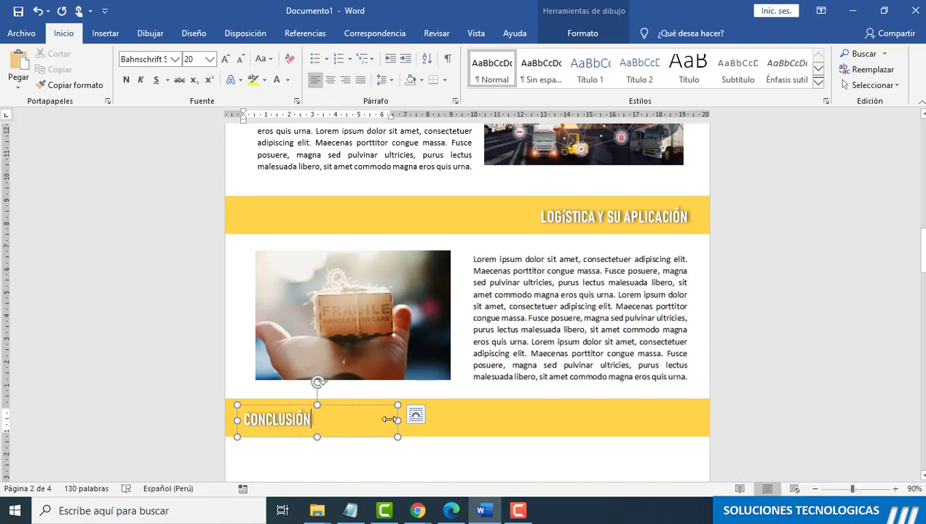
key("super+space")
Step: Copy the Lorem ipsum text block and place the copy beneath the left half of the CONCLUSIÓN band
scroll(480, 468, "down", 1)
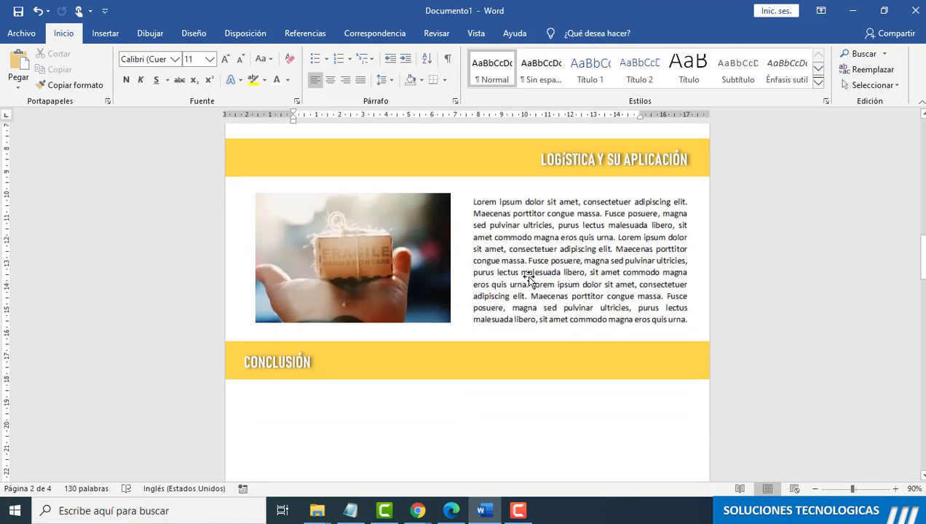
left_click(497, 214)
key("ctrl+c")
key("ctrl+v")
left_click_drag(514, 222, 284, 406)
scroll(424, 385, "down", 6)
scroll(406, 389, "up", 3)
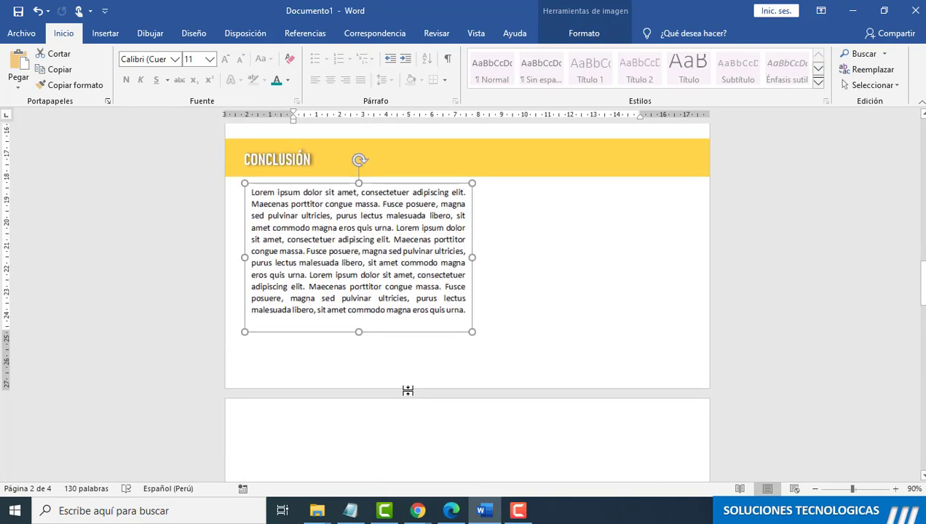
left_click(406, 389)
Step: Fill the band behind the CONCLUSIÓN heading with the standard light green colour
scroll(532, 316, "up", 5)
scroll(464, 332, "down", 3)
left_click(464, 335)
scroll(437, 67, "down", 10)
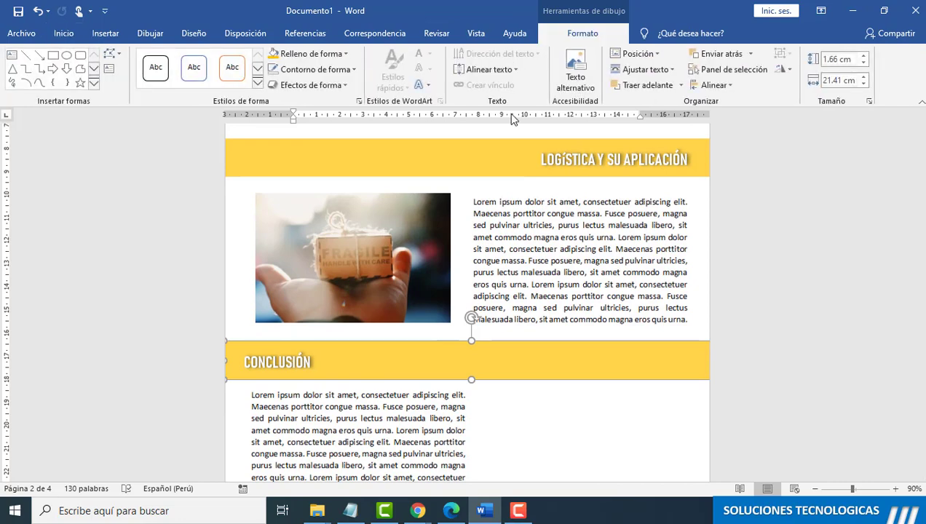
scroll(386, 67, "up", 2)
scroll(386, 67, "down", 2)
left_click(345, 53)
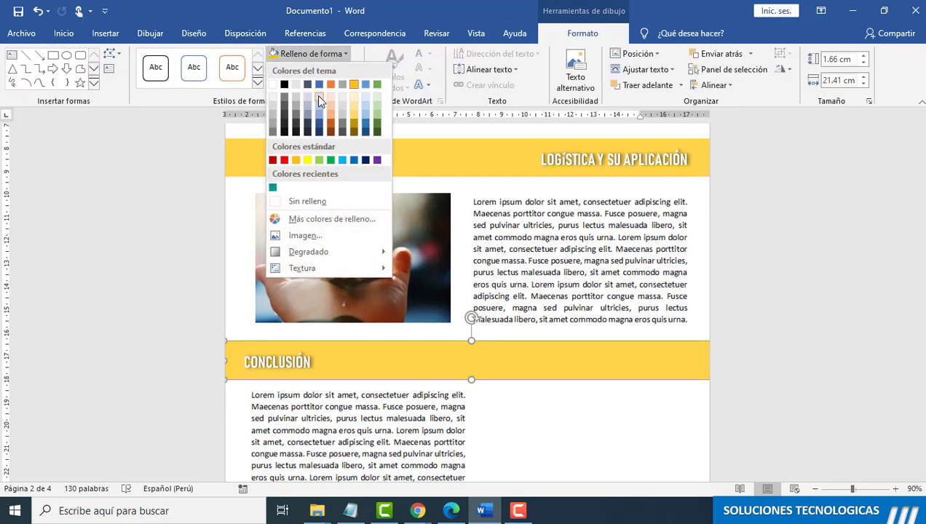
left_click(319, 160)
left_click(508, 422)
Step: Insert the LOGISTICA port picture from the IMAGENES folder and set its text wrapping to Cuadrado
scroll(437, 291, "up", 1)
scroll(437, 292, "down", 3)
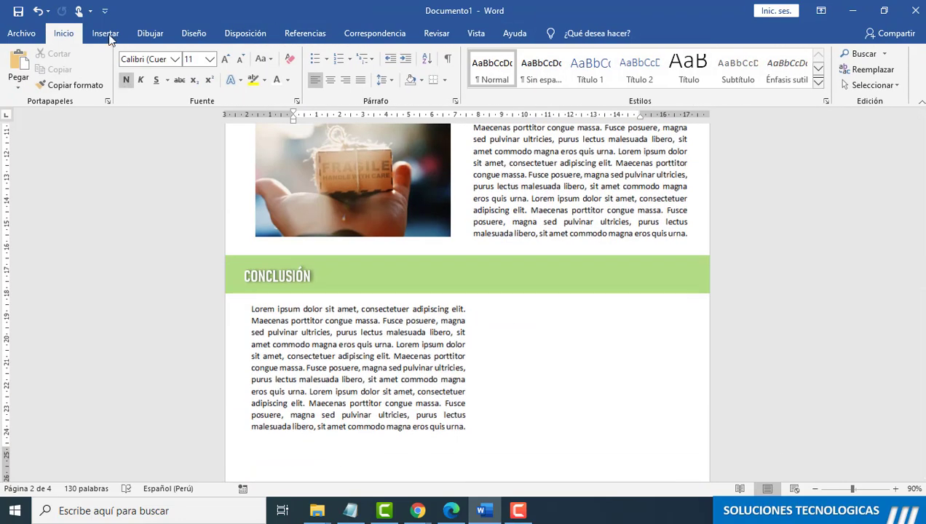
left_click(105, 33)
left_click(155, 69)
left_click(173, 121)
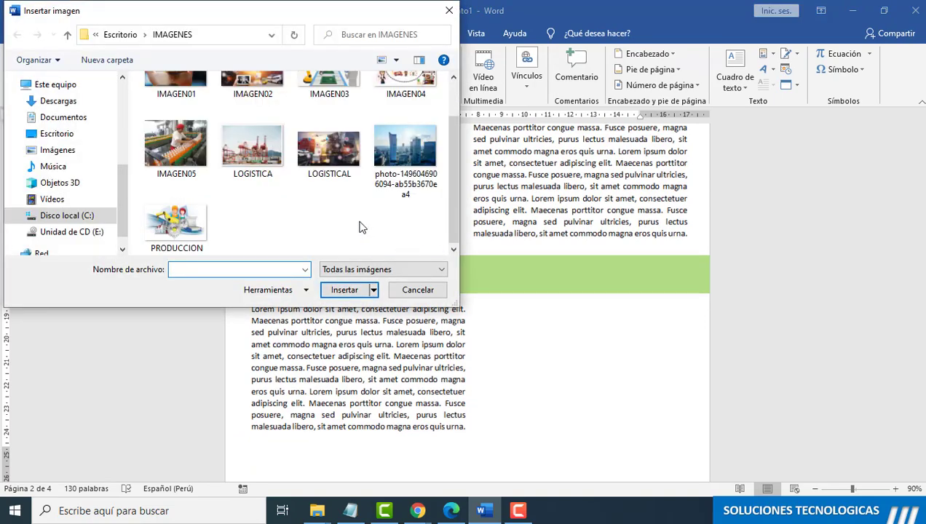
left_click(255, 201)
left_click(345, 290)
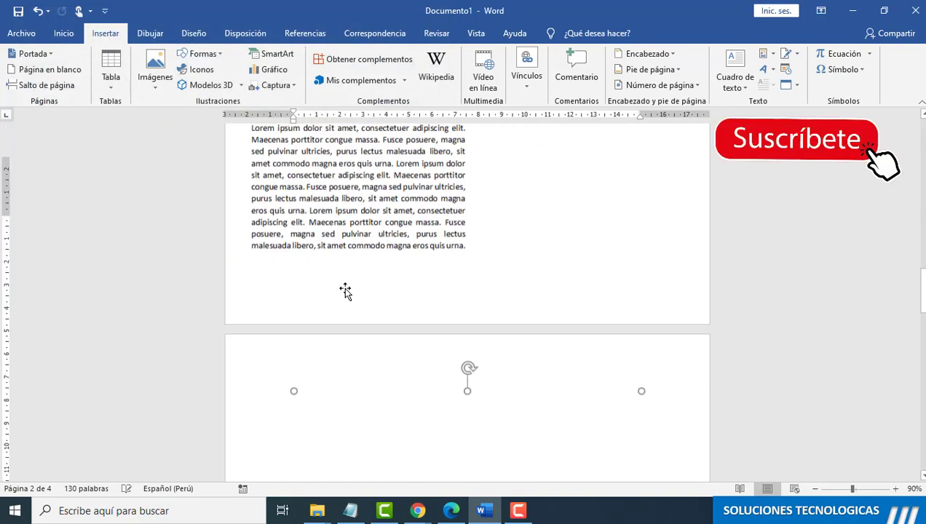
right_click(382, 288)
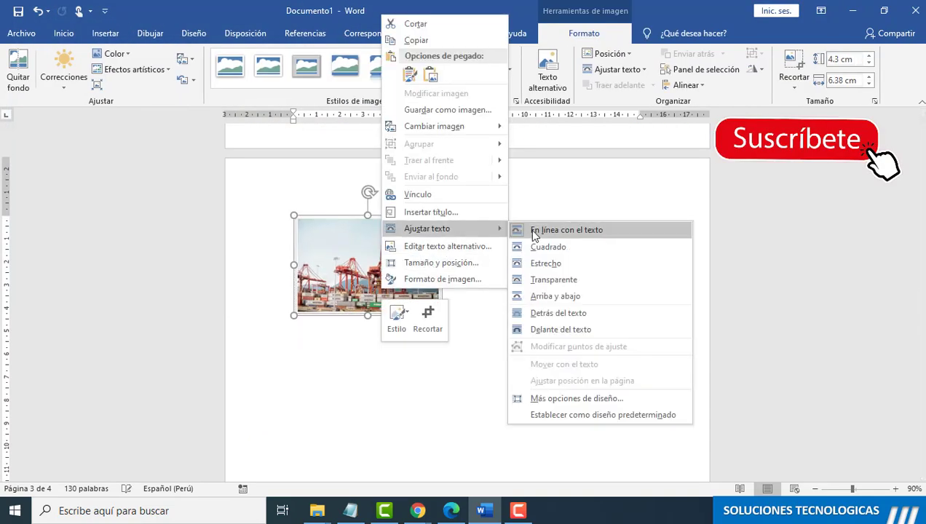
left_click(535, 246)
Step: Move the port picture beside the conclusion text under the green band and enlarge it to match the text's height
scroll(509, 277, "down", 3)
scroll(513, 292, "up", 5)
left_click_drag(364, 253, 535, 383)
mouse_move(632, 409)
left_mouse_down()
mouse_move(676, 450)
mouse_move(626, 402)
left_mouse_up()
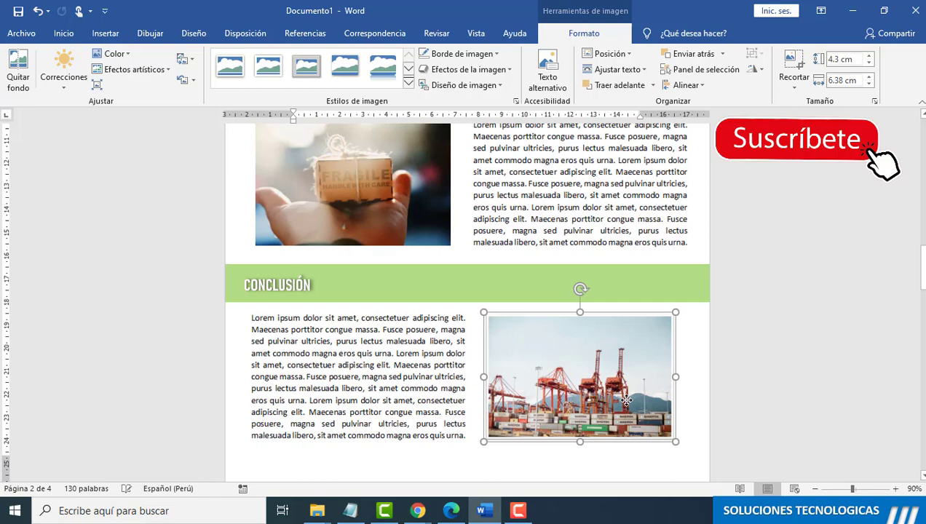
left_click(688, 420)
Step: Review the cover and the second page's layout from start to end, at close range and at reduced zoom levels
scroll(650, 407, "up", 15)
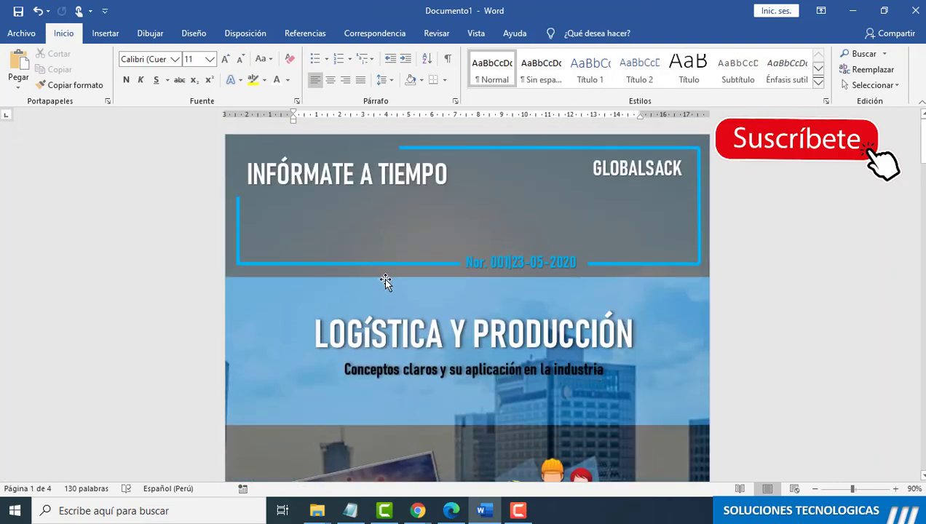
scroll(386, 283, "down", 8)
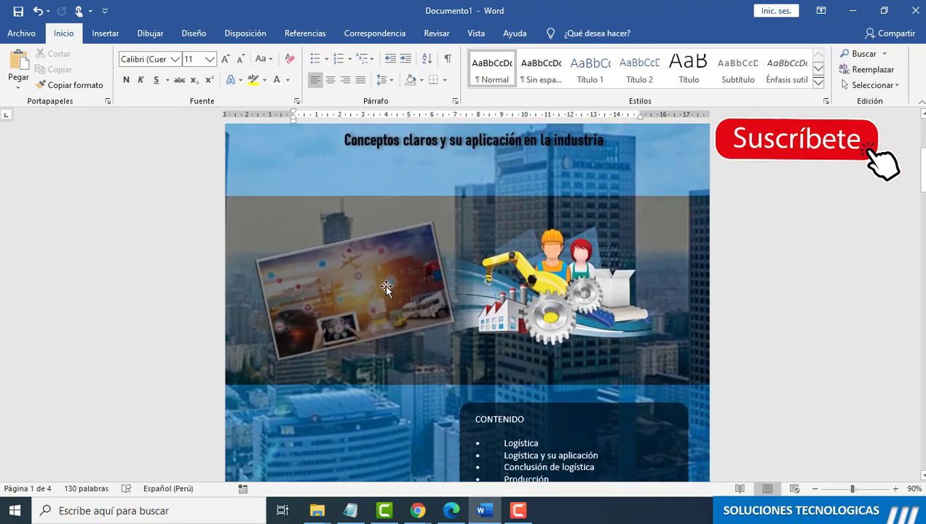
scroll(385, 289, "down", 6)
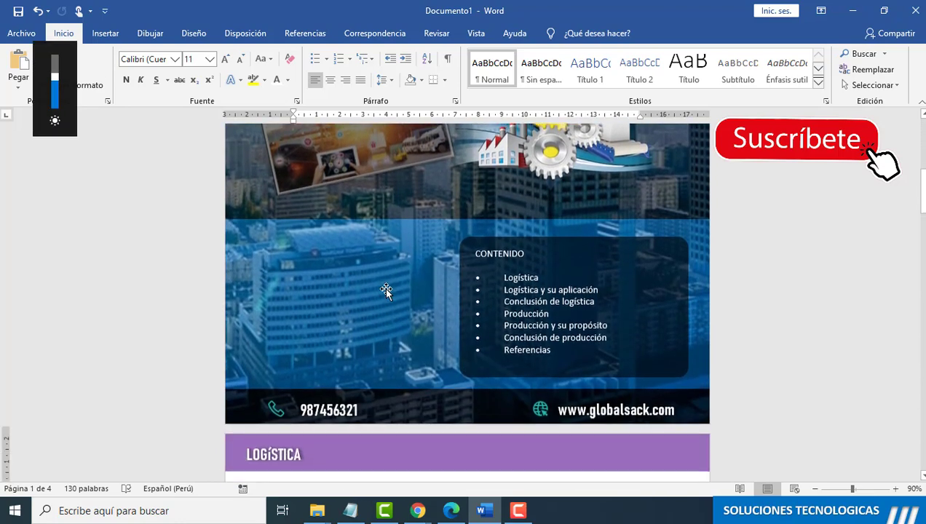
scroll(386, 290, "down", 6)
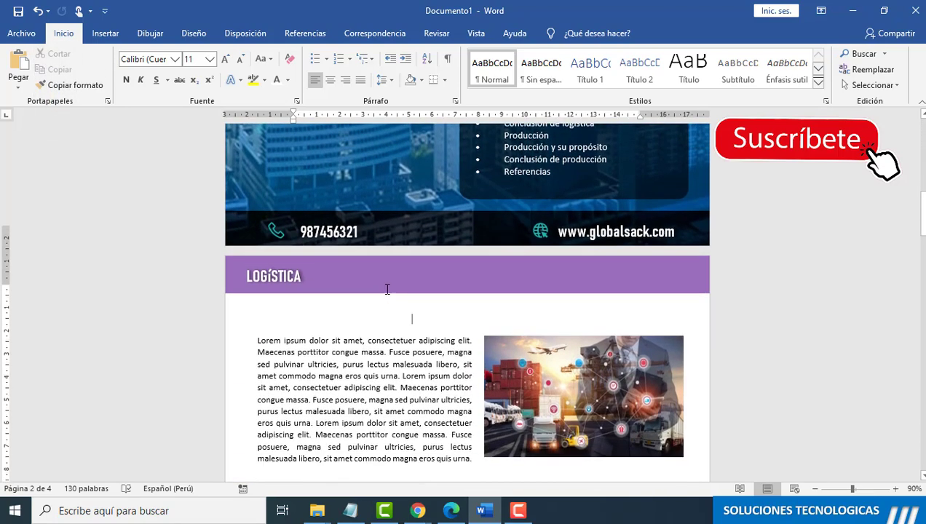
scroll(388, 289, "down", 6)
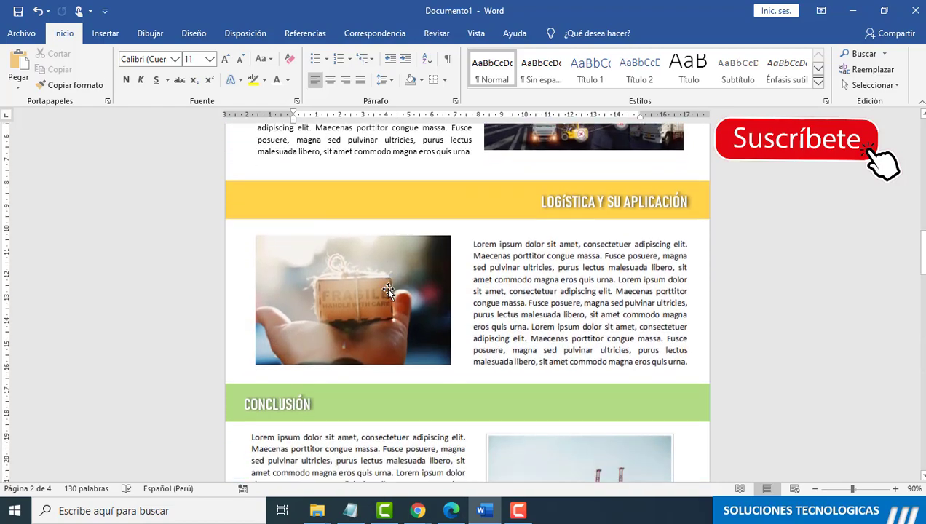
scroll(388, 290, "down", 3)
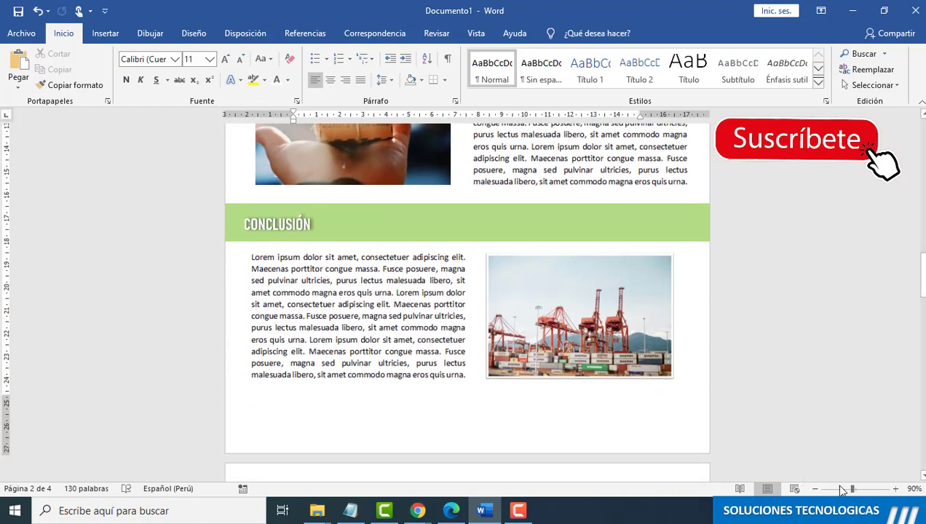
left_click(815, 489)
left_click(815, 490)
left_click(815, 489)
left_click(815, 489)
left_click(815, 489)
left_click(815, 489)
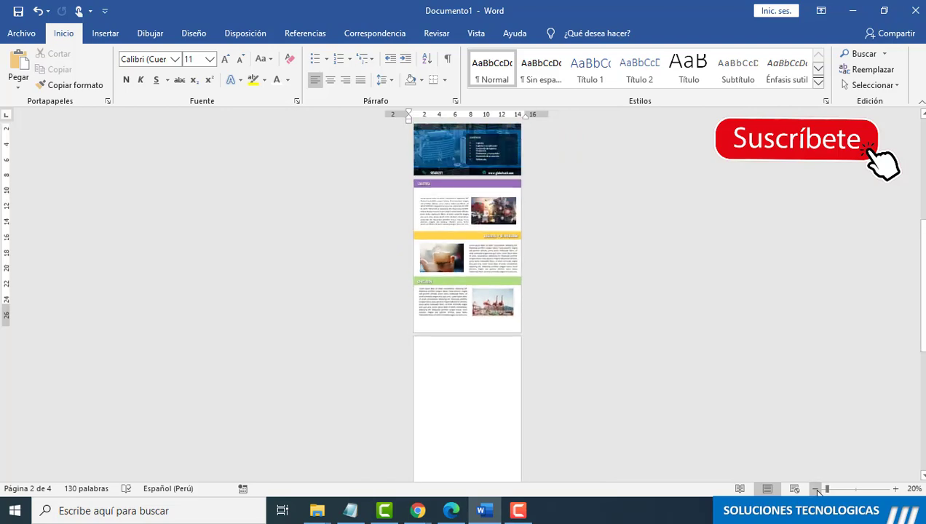
left_click(894, 489)
left_click(894, 489)
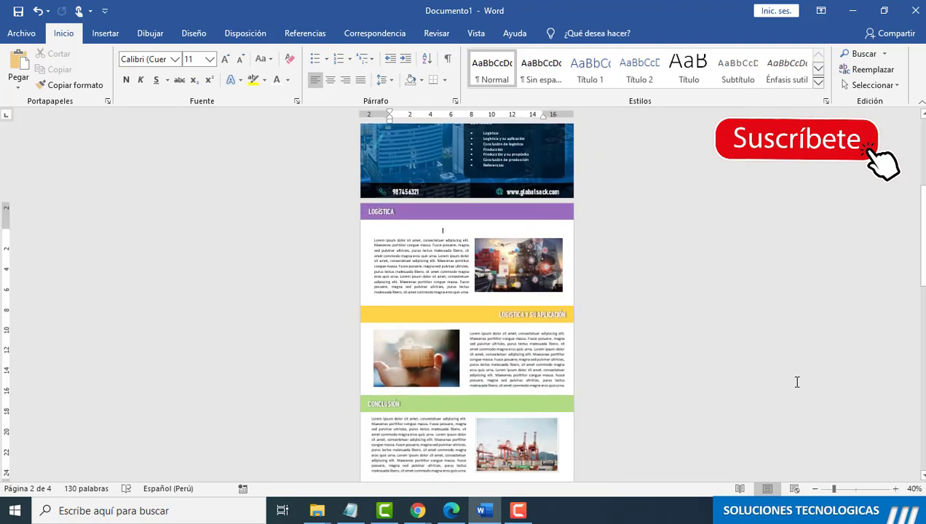
scroll(757, 351, "up", 1)
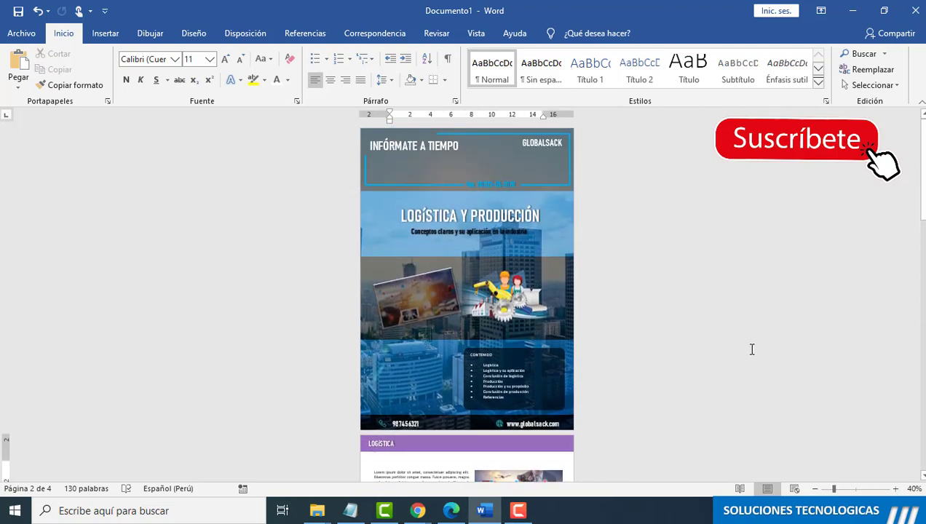
left_click(894, 489)
left_click(894, 489)
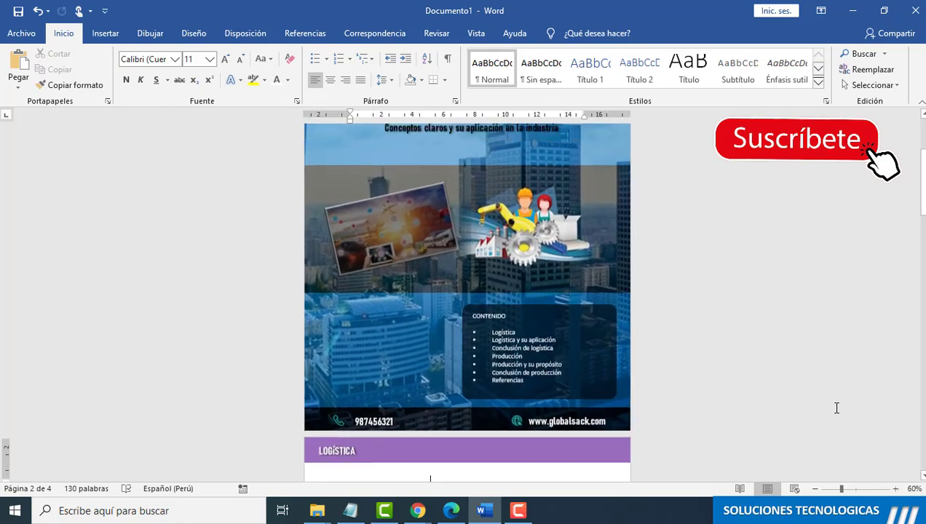
scroll(801, 372, "up", 3)
scroll(801, 372, "down", 1)
scroll(802, 372, "down", 8)
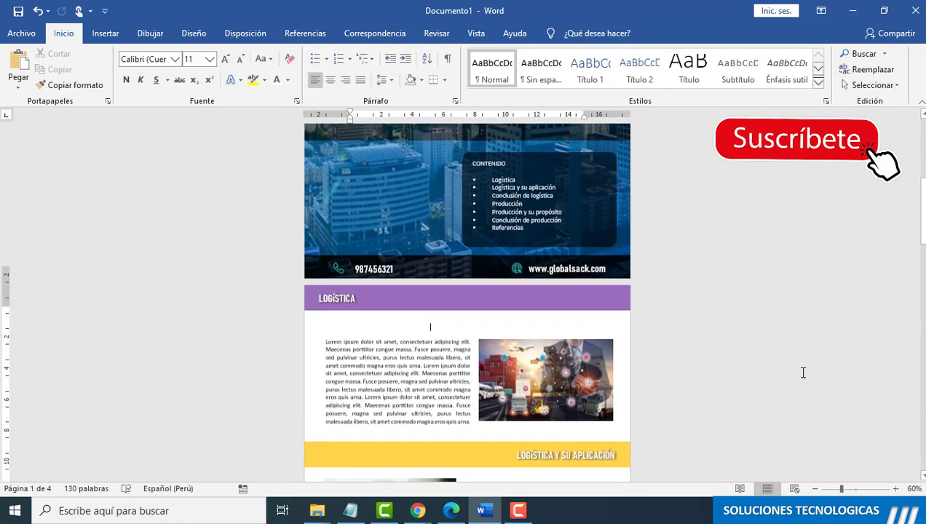
scroll(799, 374, "up", 8)
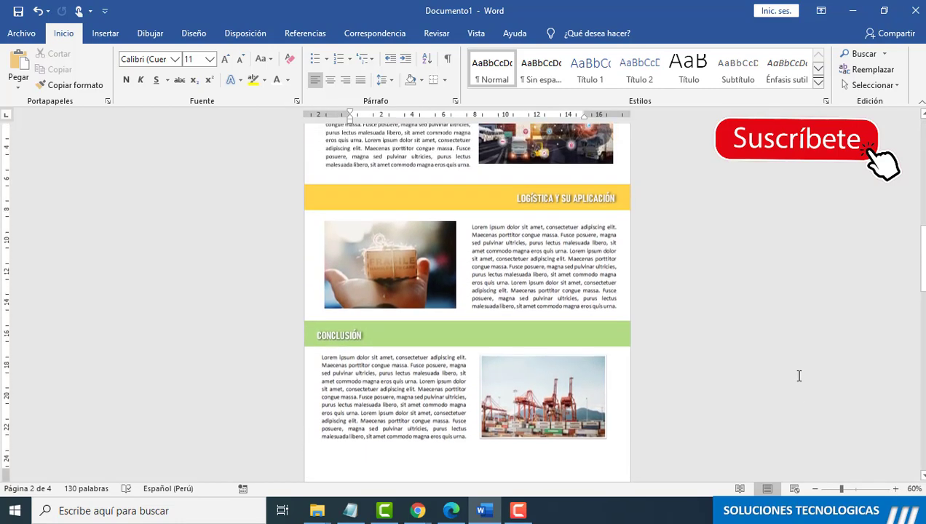